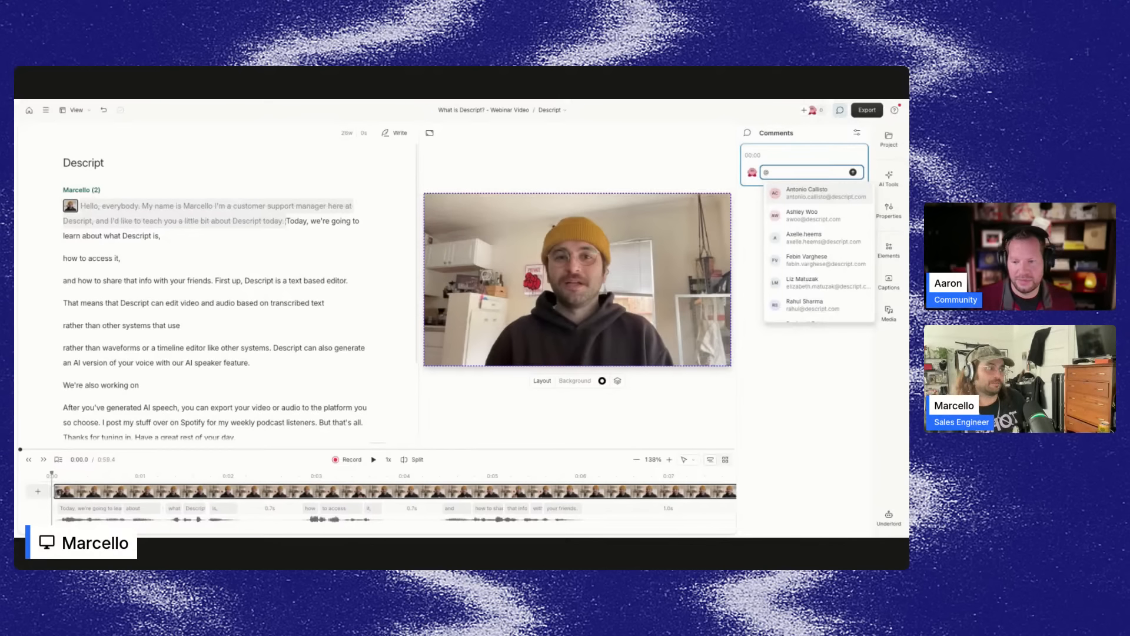
Post a comment on the opening paragraph tagging a collaborator, reading "hey cut this part of the video its bad!".
text(aa)
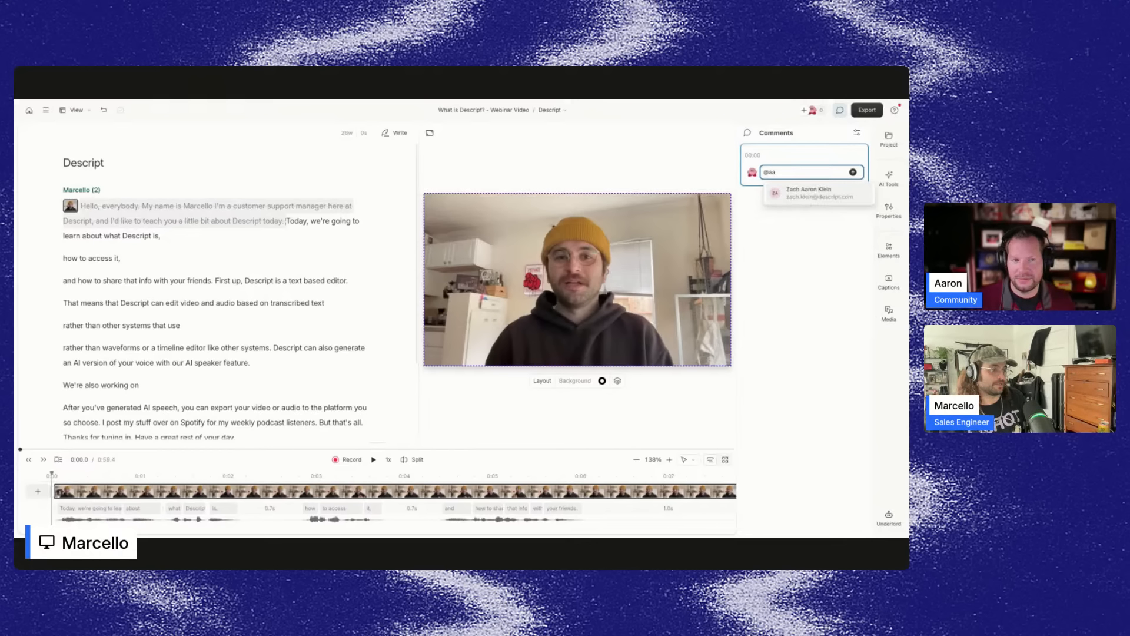
text(ron)
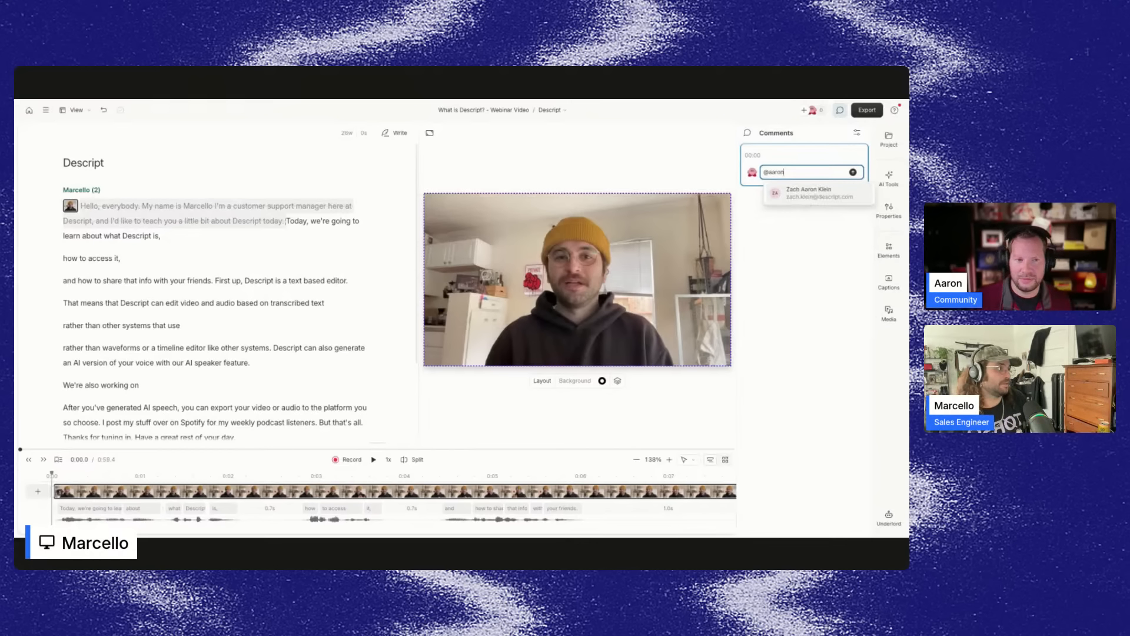
text(. hey cut this part of the video its bad!)
click(851, 188)
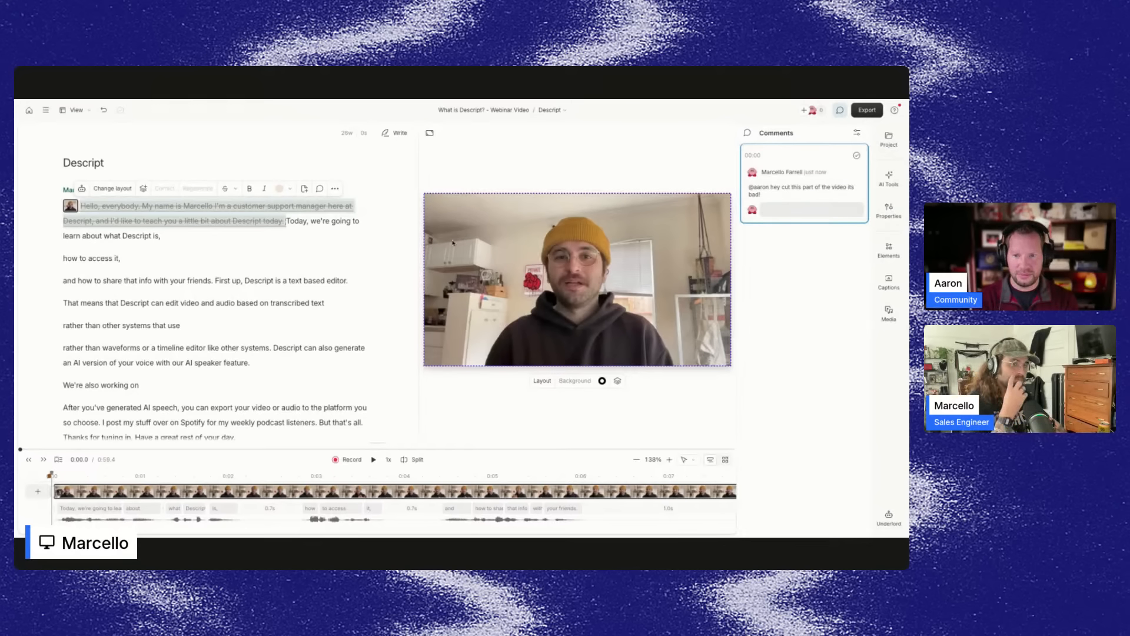
Open the "What is Descript? - Main" composition.
click(125, 257)
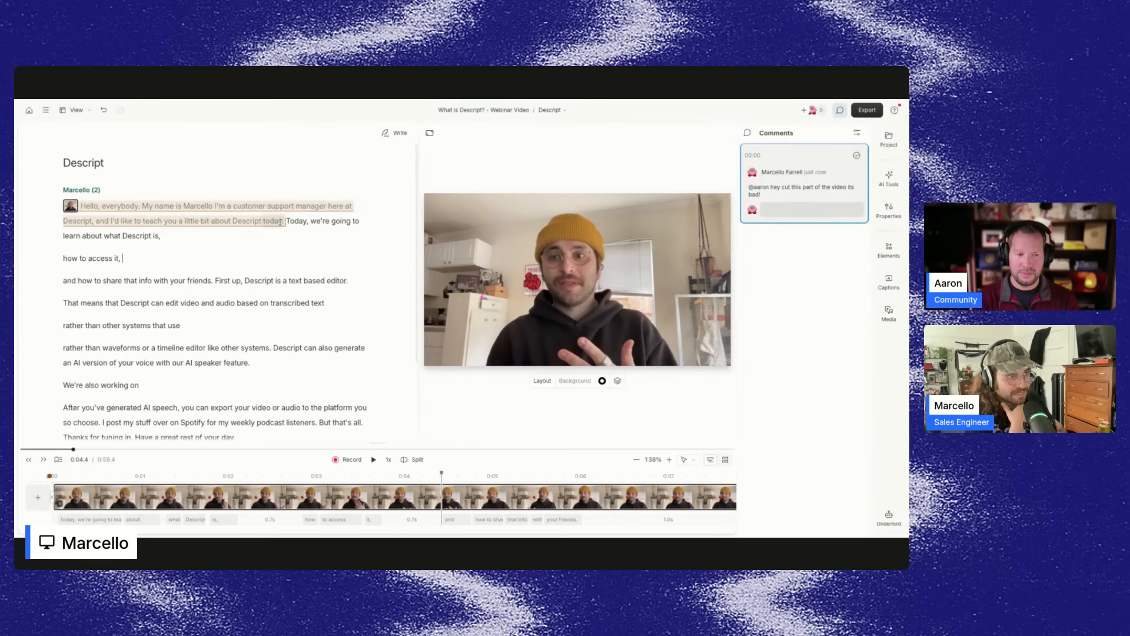
mouse_move(280, 222)
click(201, 189)
double_click(164, 206)
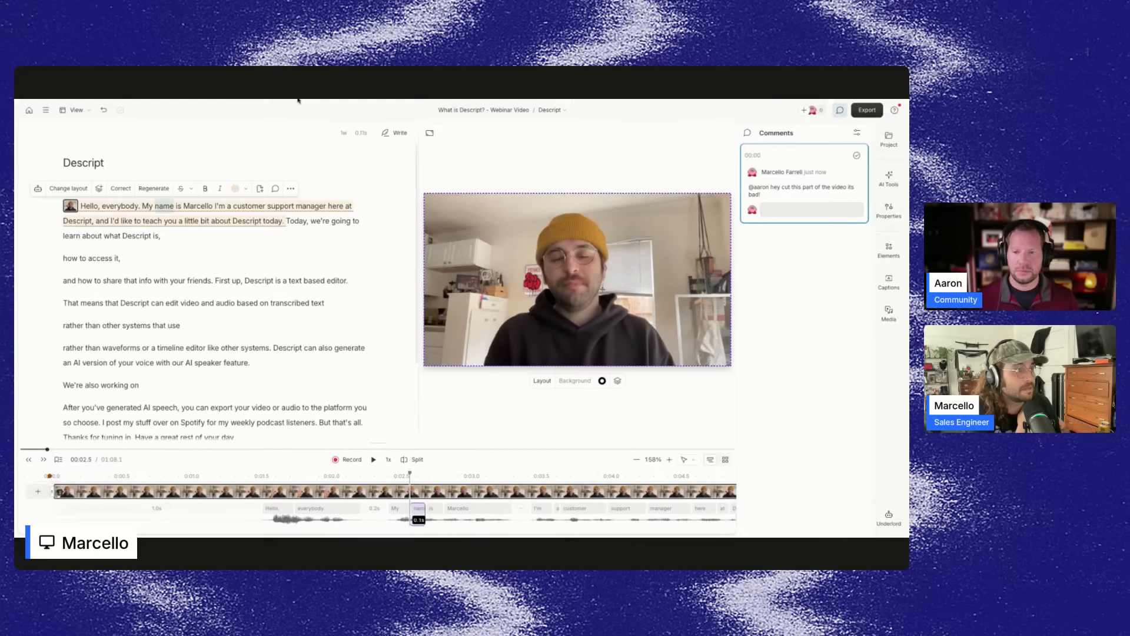
click(558, 110)
click(568, 156)
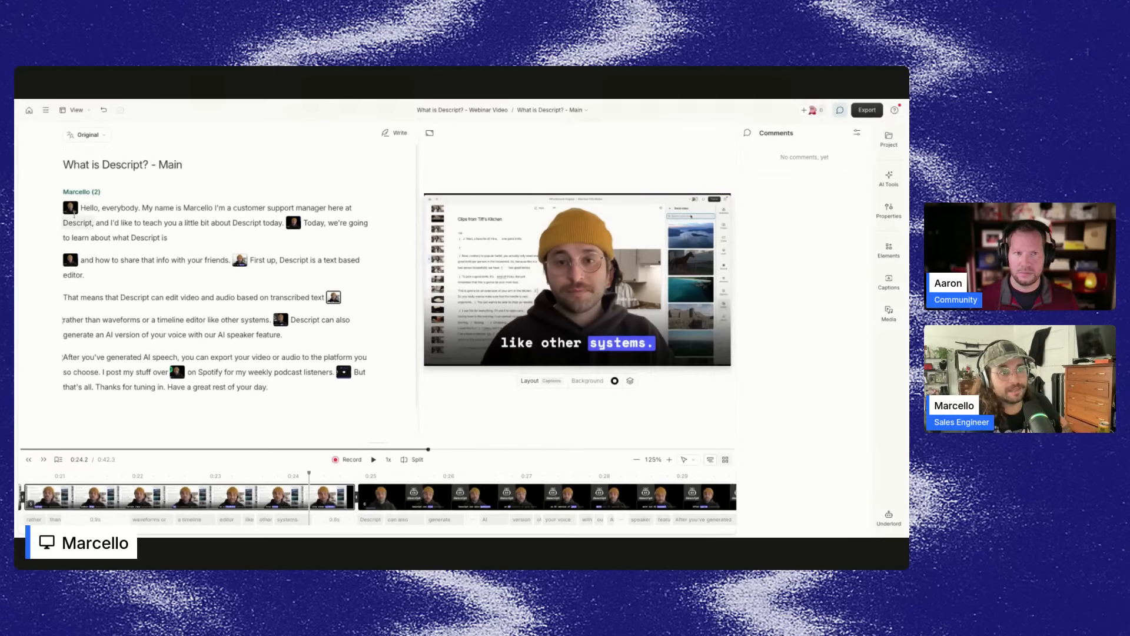
Inspect the layouts of the scenes in the Main composition and its Helsinki blueberry layout pack.
click(71, 209)
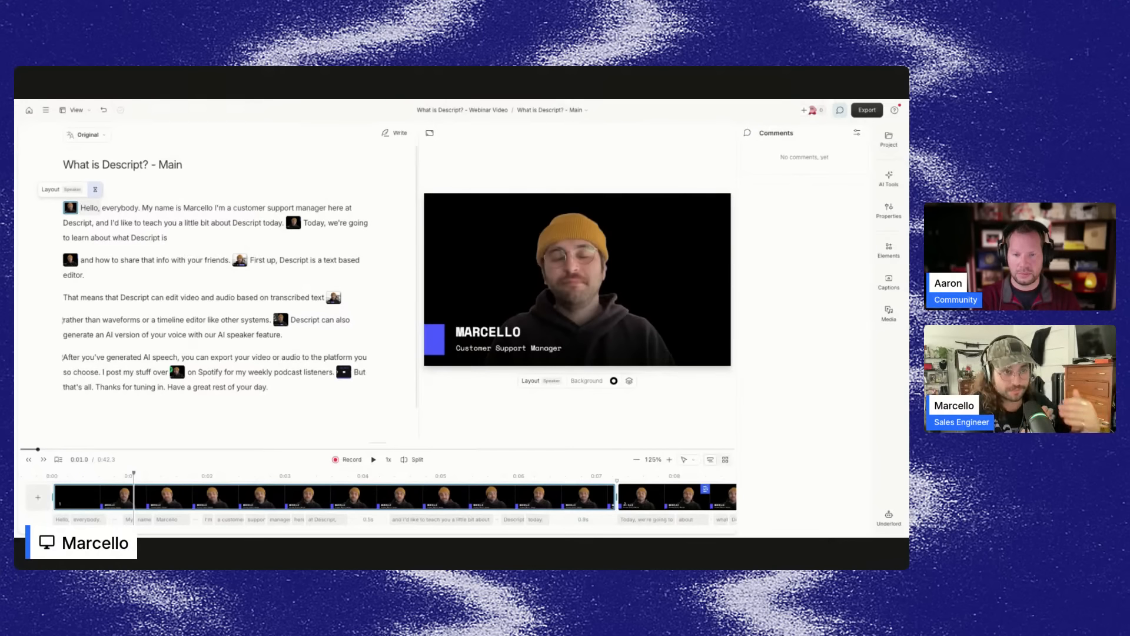
double_click(71, 209)
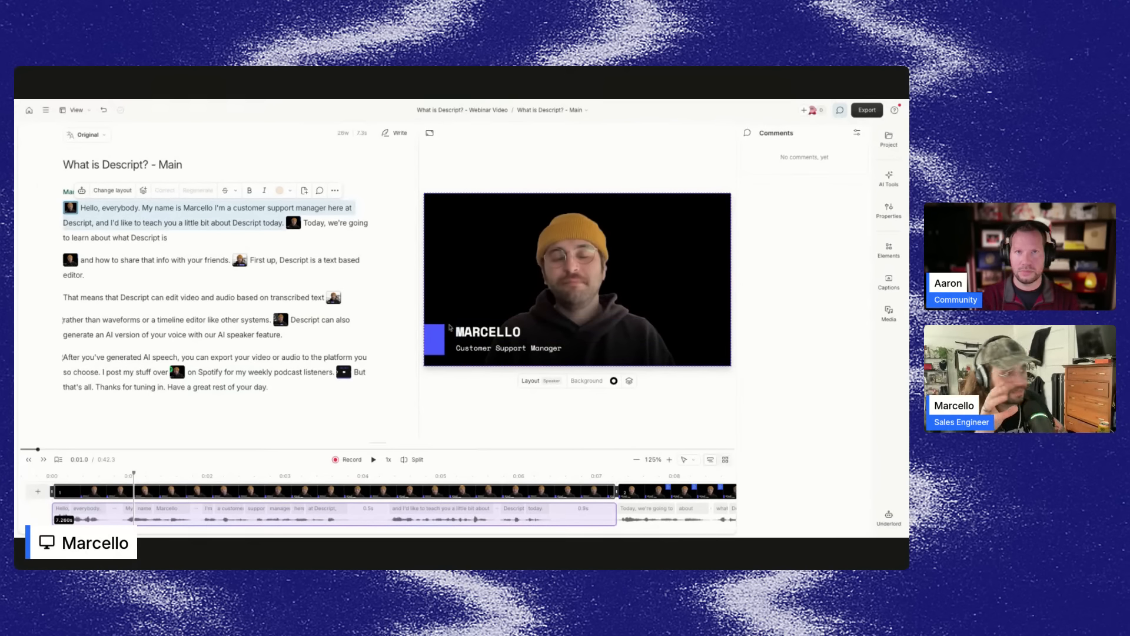
click(240, 260)
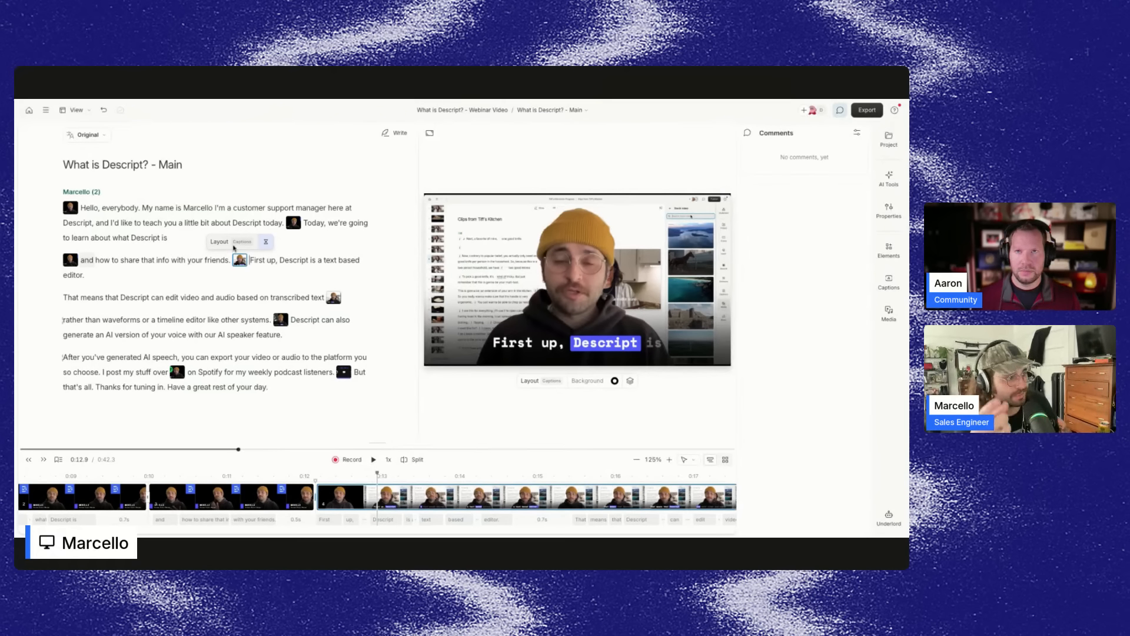
click(232, 244)
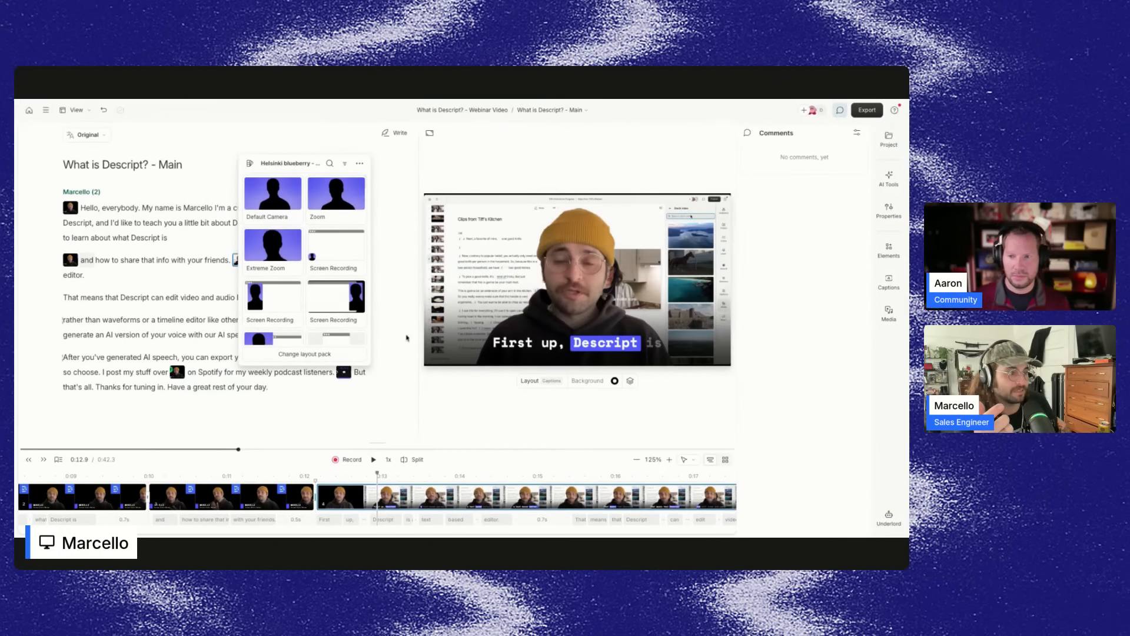
click(407, 337)
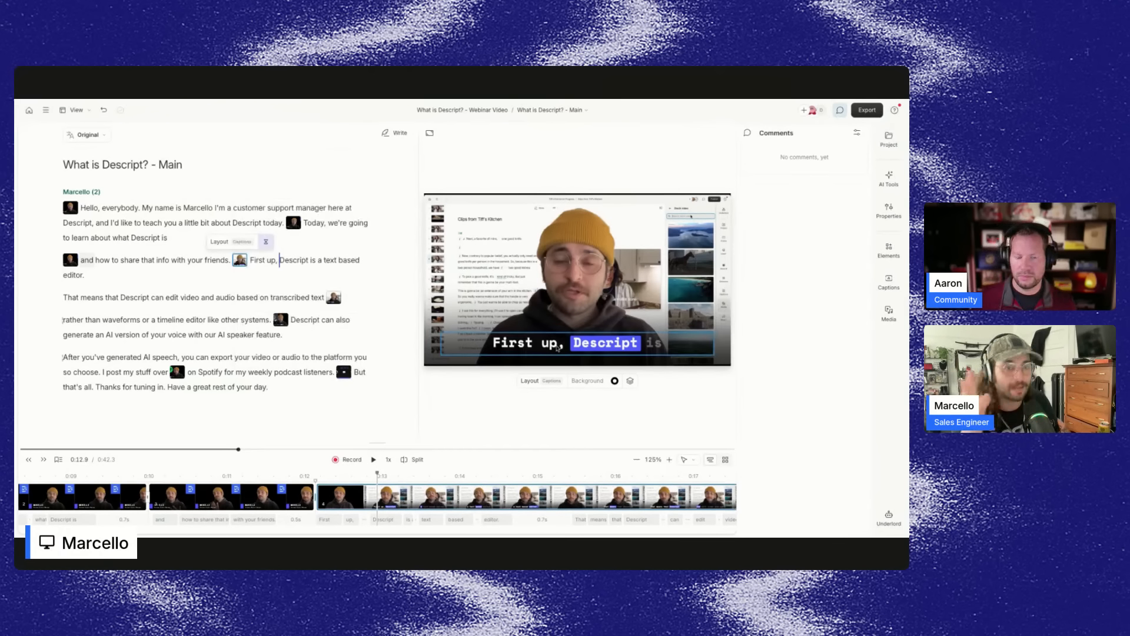
Return to the Descript composition and apply the Zoom layout to the first scene.
click(552, 110)
click(550, 144)
click(71, 206)
click(85, 187)
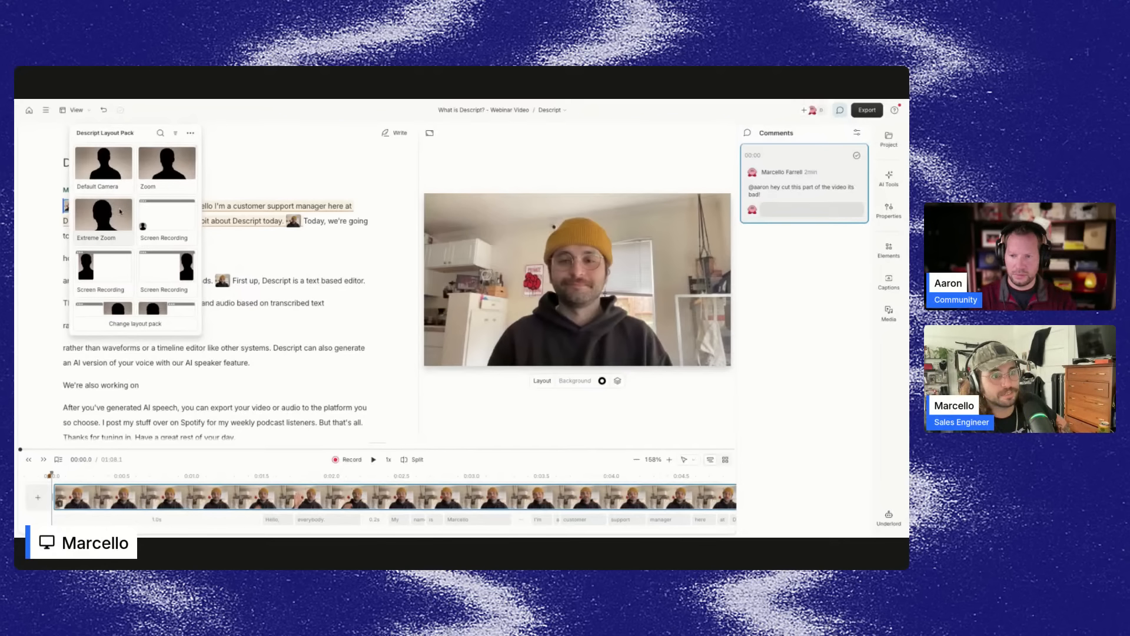
click(167, 165)
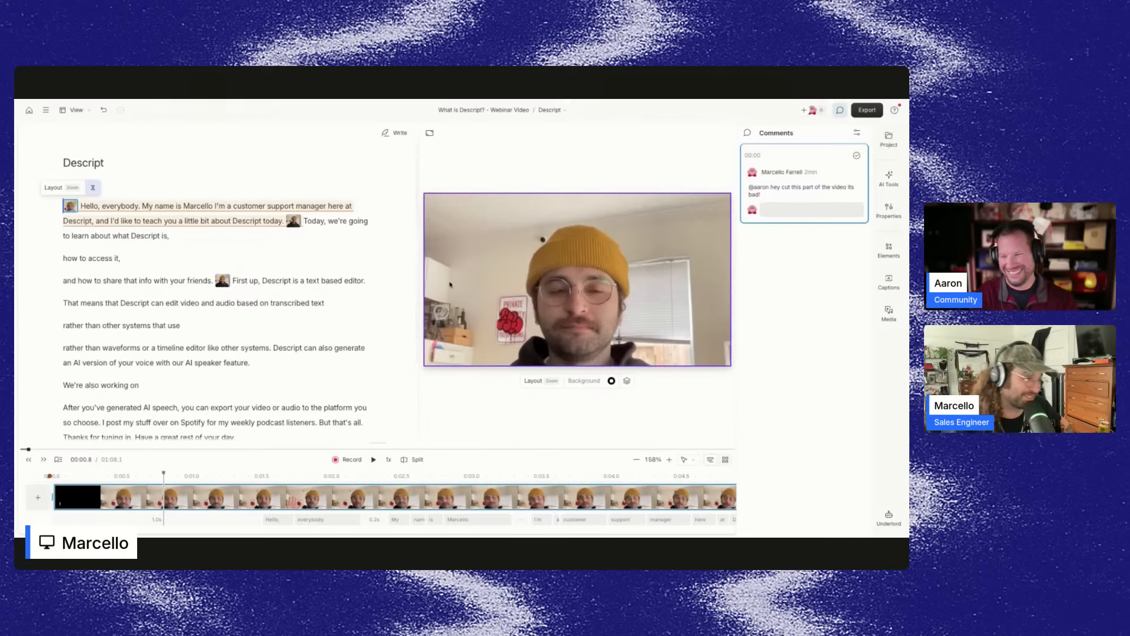
Apply a captions layout to the scene starting with "First up".
click(293, 221)
click(283, 202)
click(347, 221)
click(222, 281)
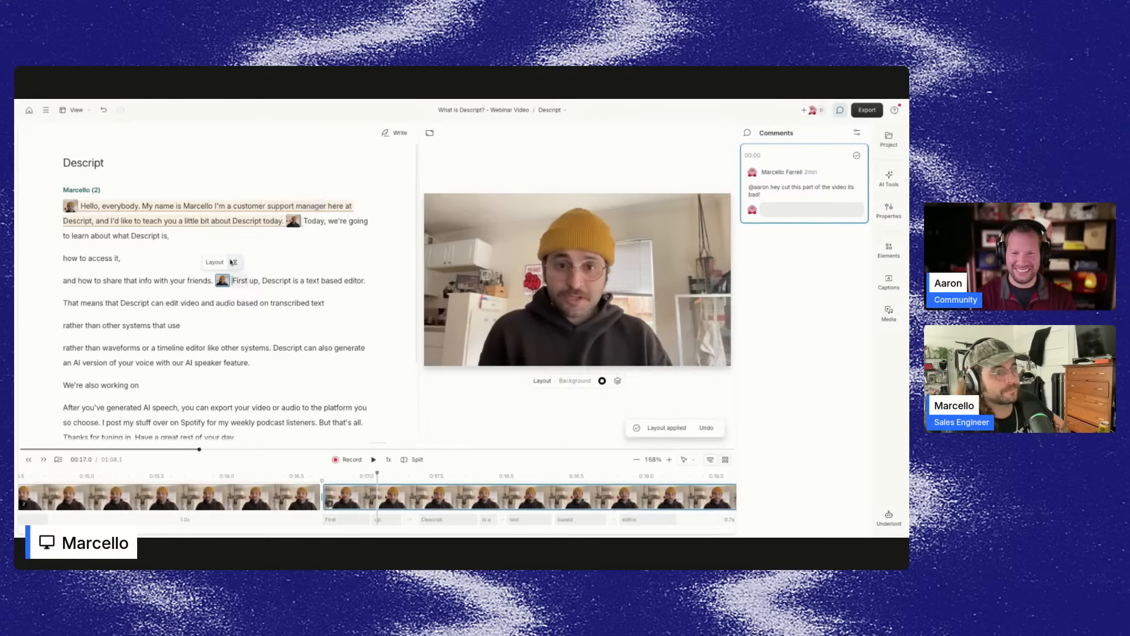
click(216, 264)
scroll(298, 322, down, 5)
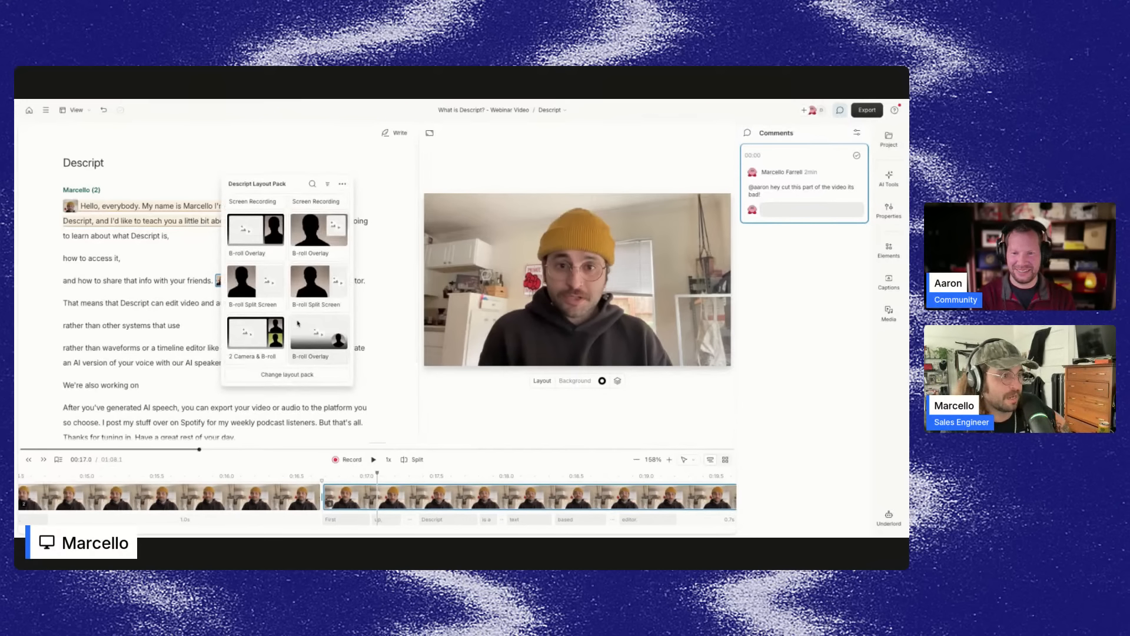
scroll(298, 322, up, 5)
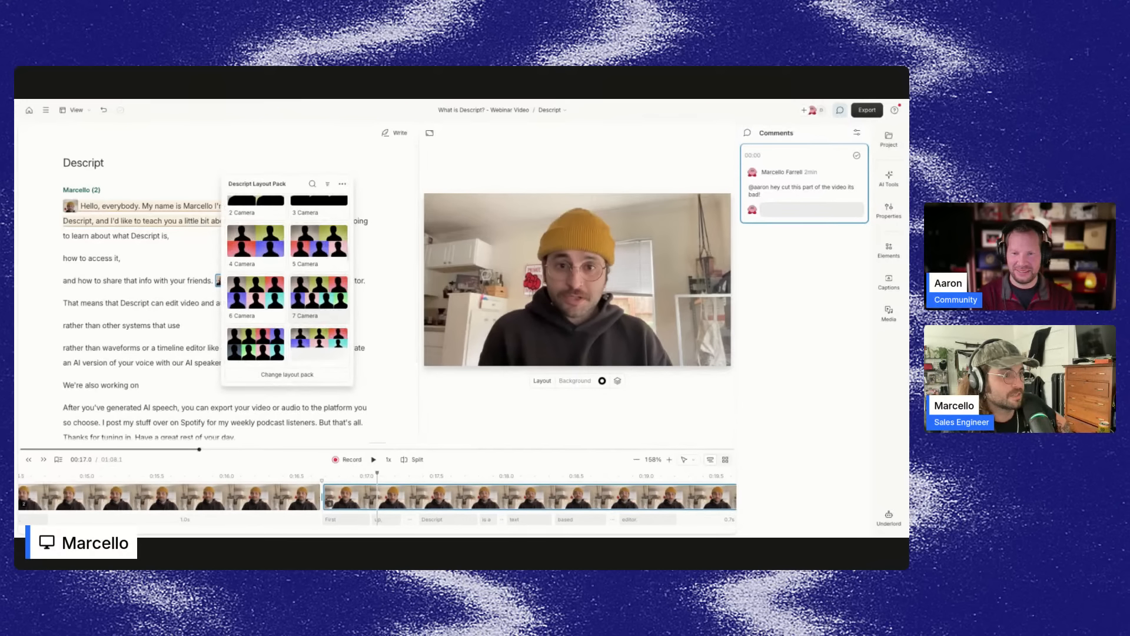
scroll(298, 323, down, 10)
click(265, 303)
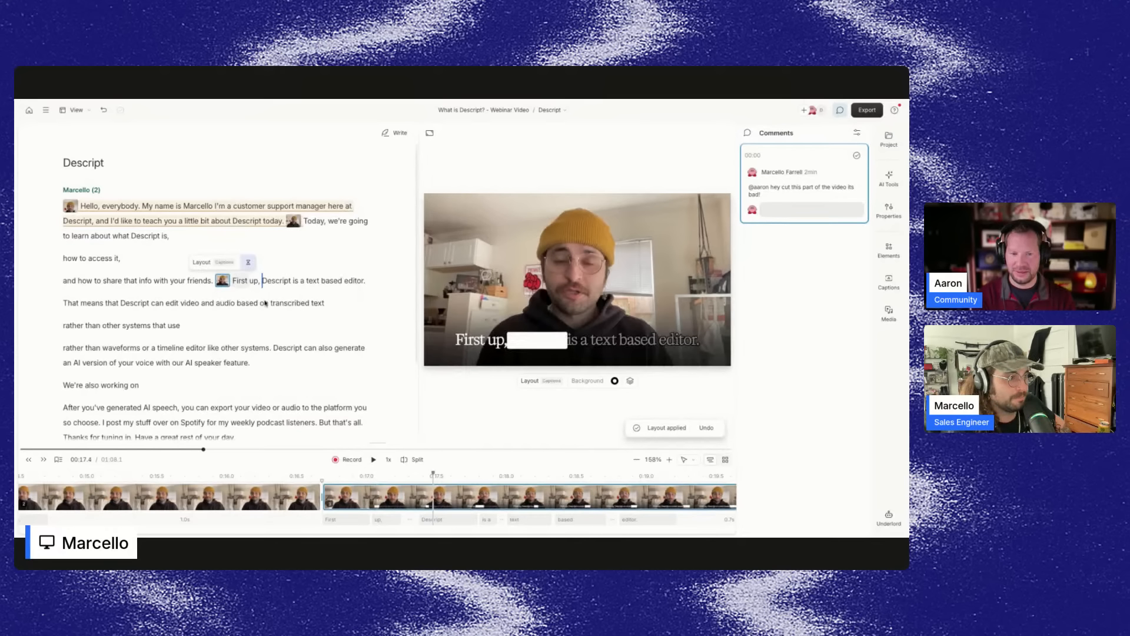
Play back the captioned scene to preview the new layout.
click(81, 206)
key(space)
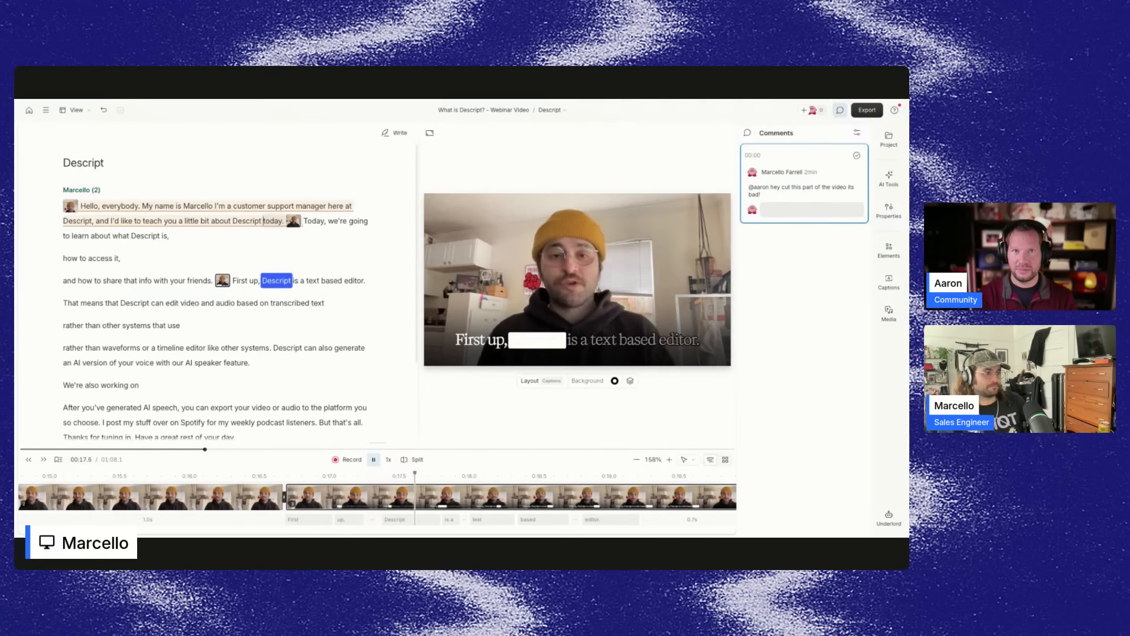
key(space)
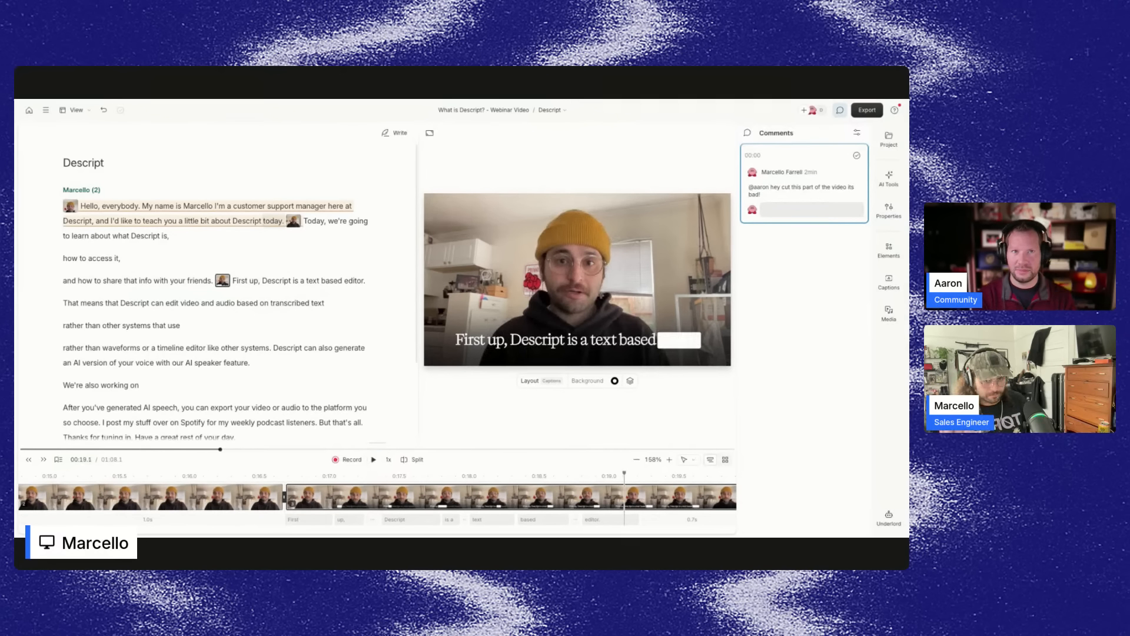
click(307, 281)
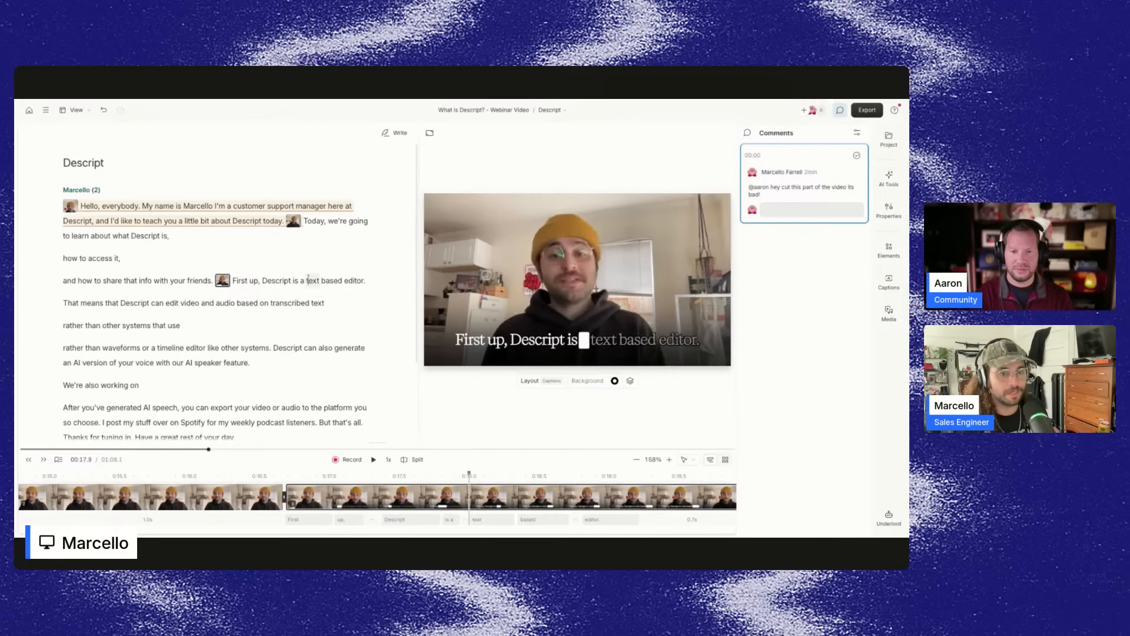
click(71, 208)
click(262, 281)
Browse the layout packs under the Drive, Private and Gallery tabs of the properties panel.
click(889, 211)
click(846, 151)
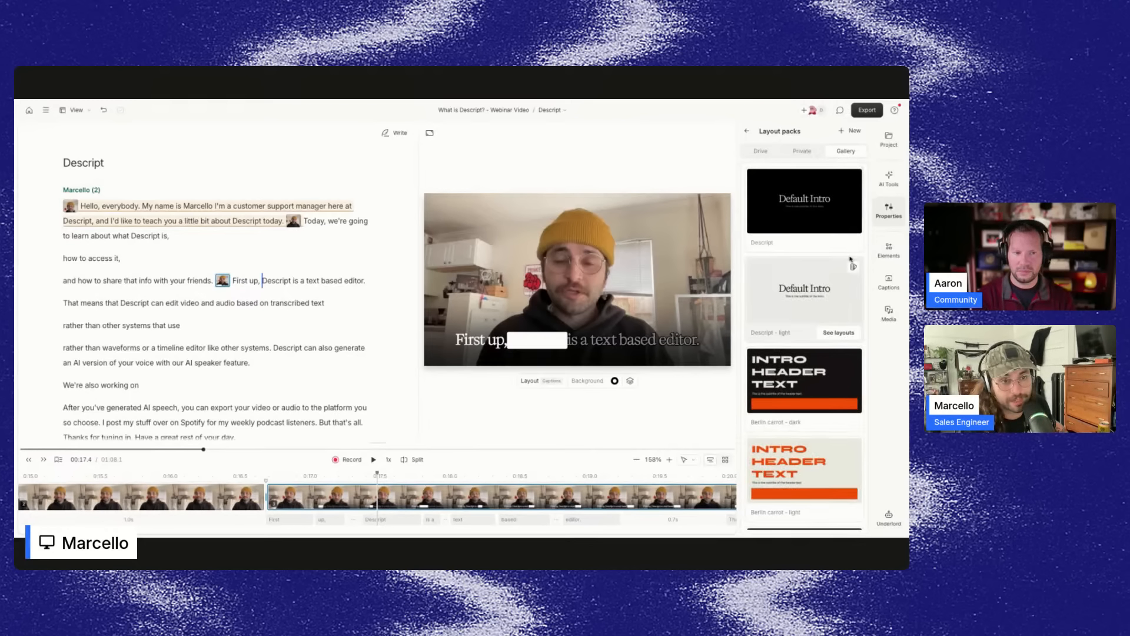
click(810, 152)
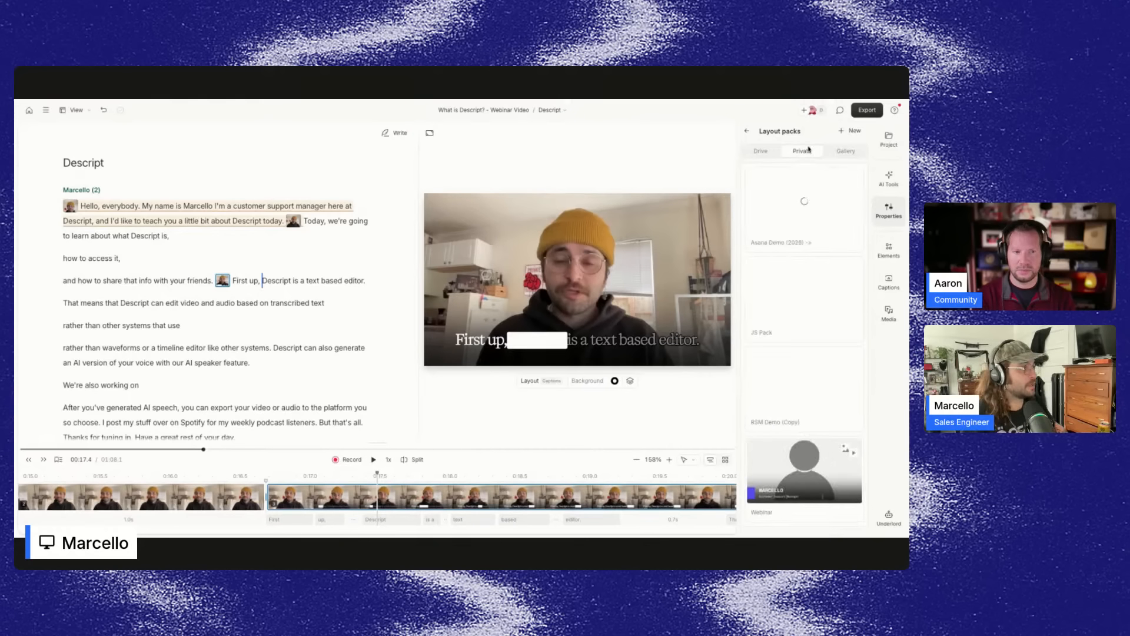
click(764, 154)
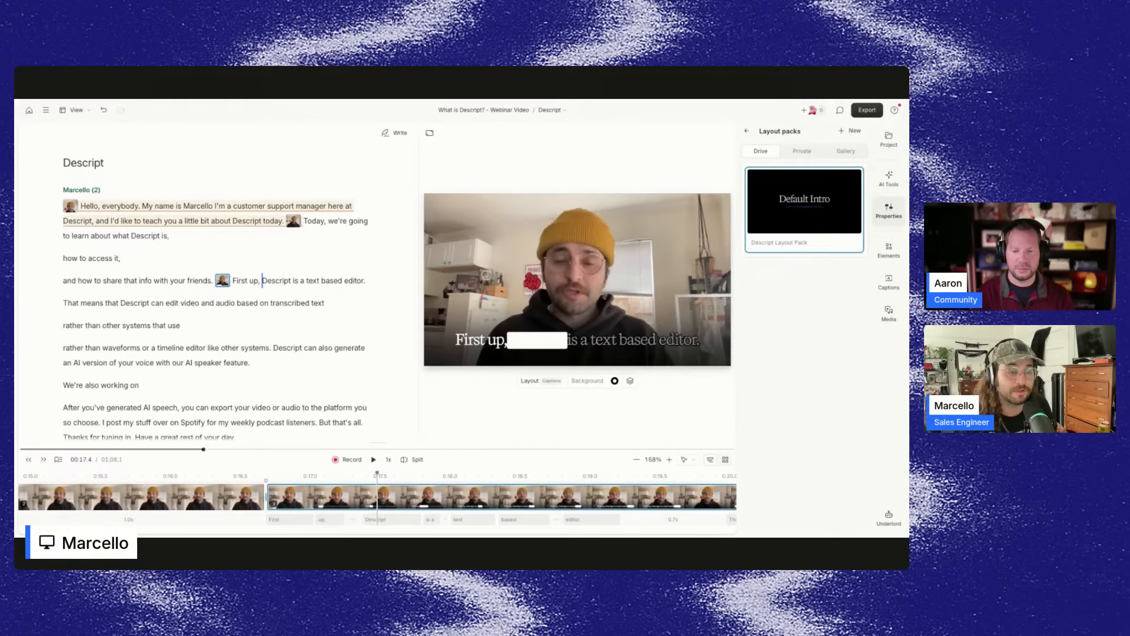
mouse_move(806, 185)
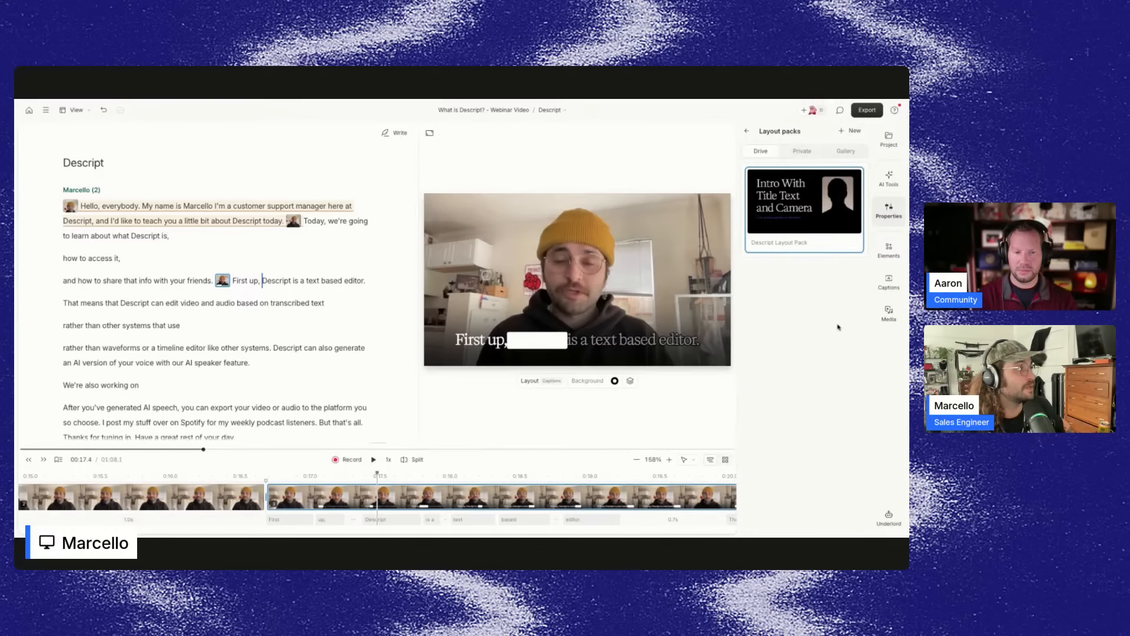
click(846, 151)
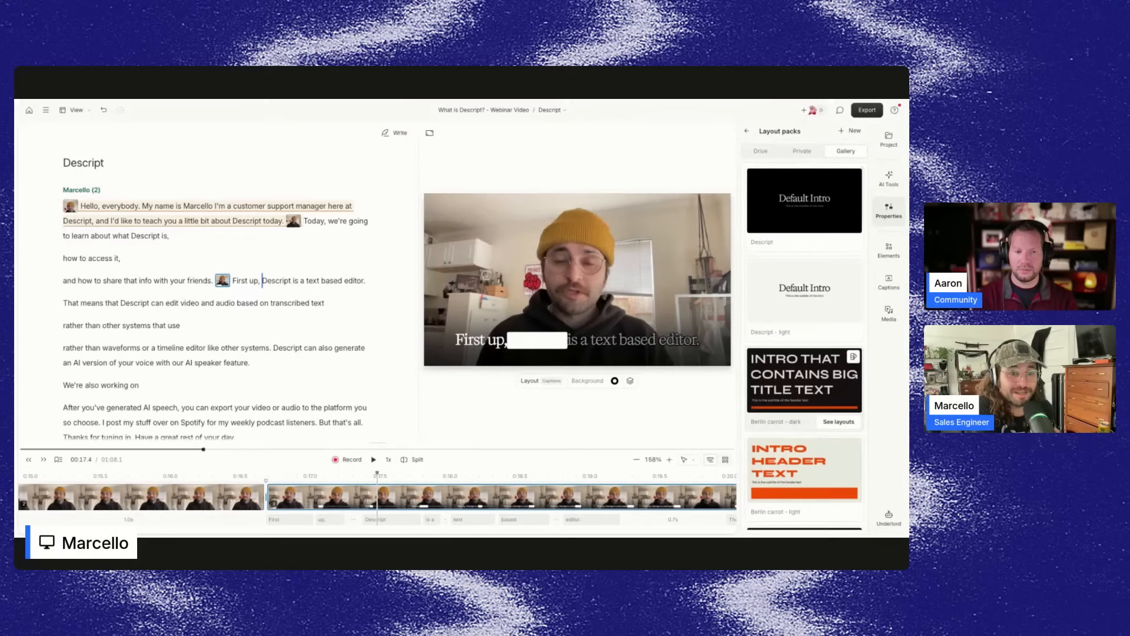
scroll(821, 303, down, 2)
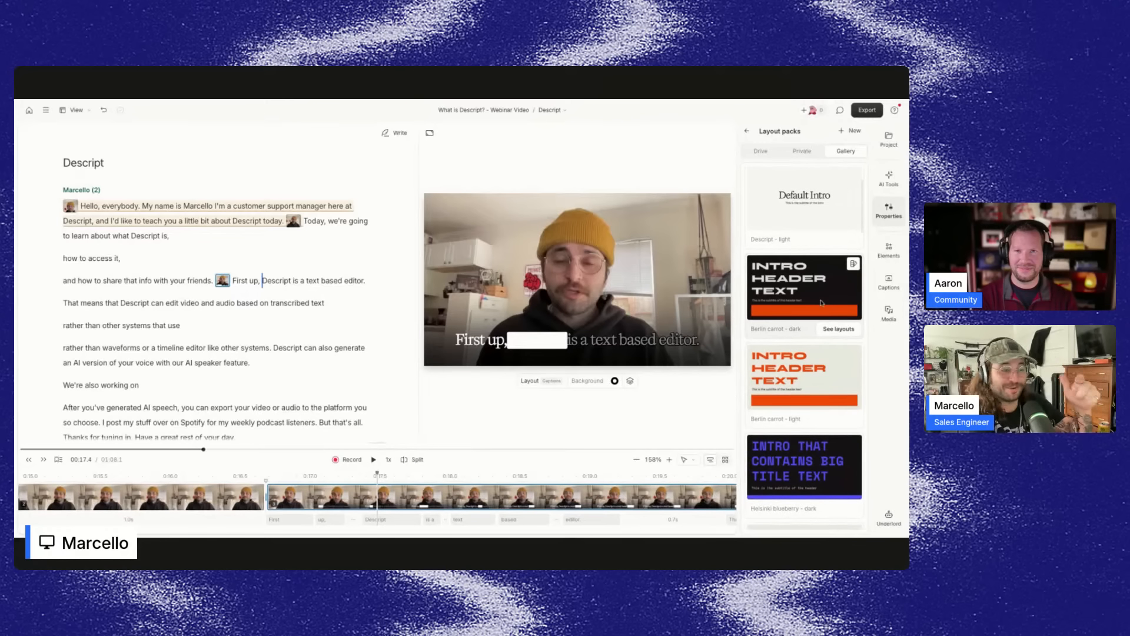
scroll(822, 302, down, 1)
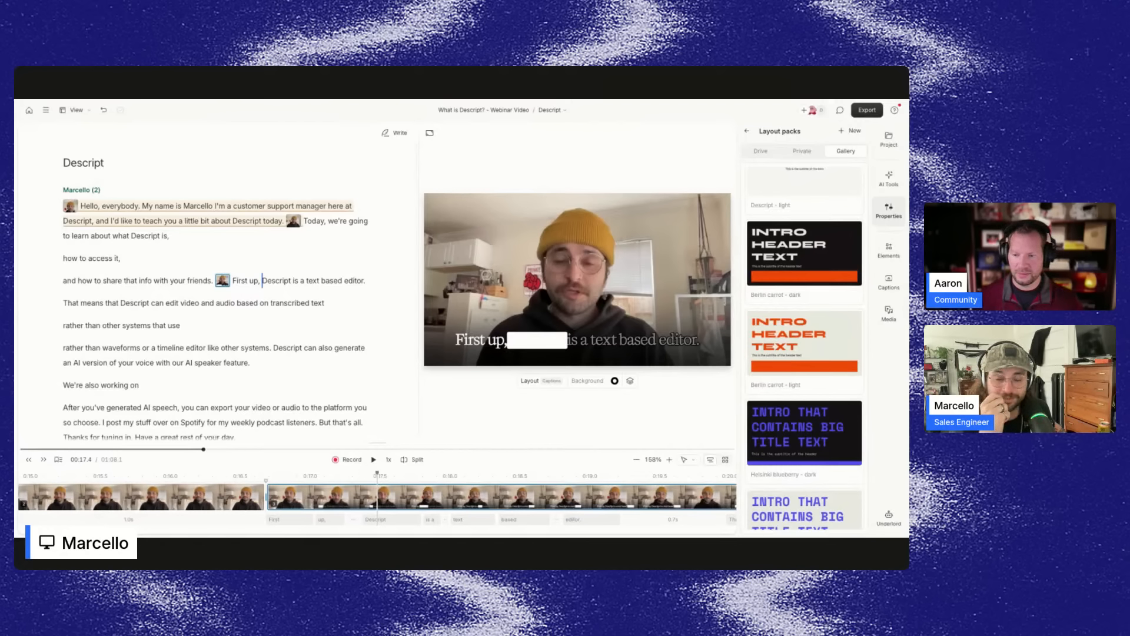
click(889, 211)
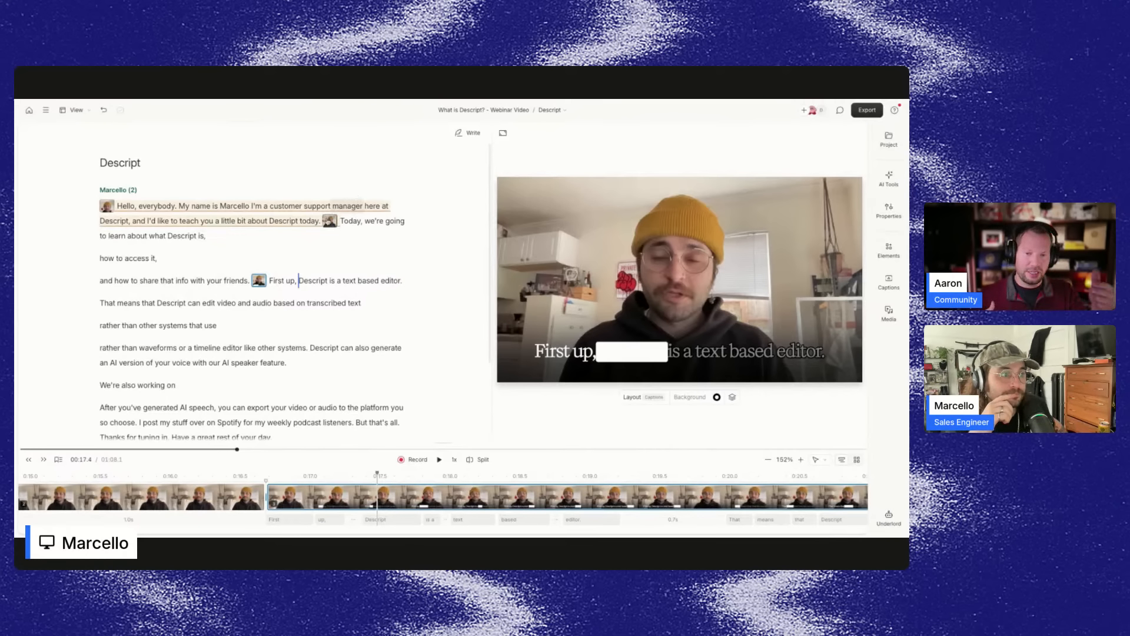
Strike through the opening paragraph so it is ignored in the video.
click(117, 205)
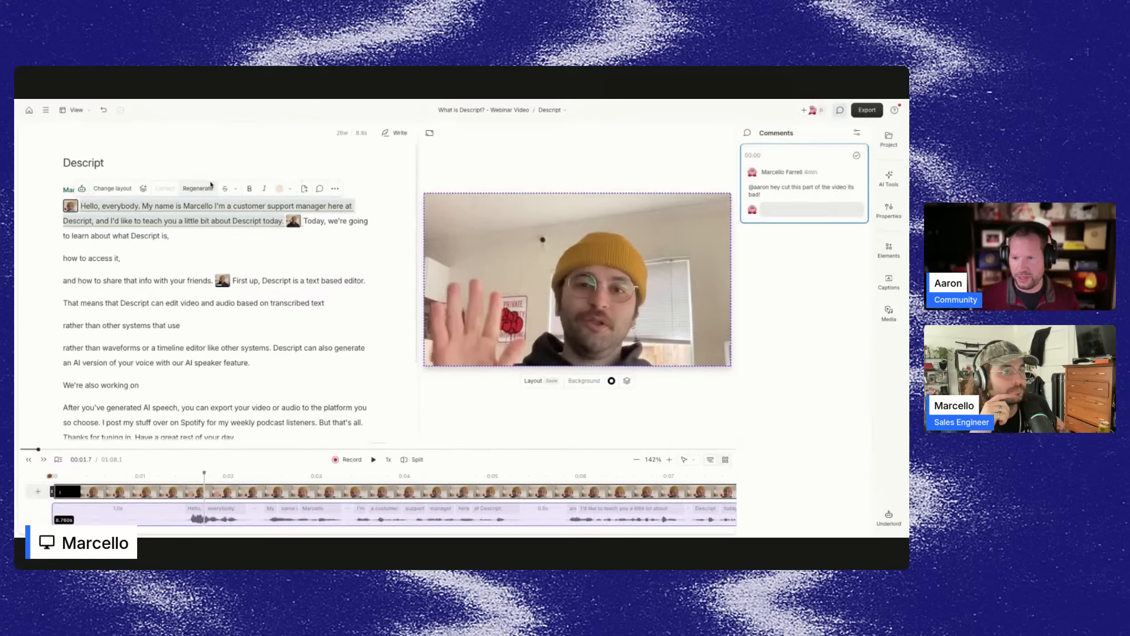
click(224, 189)
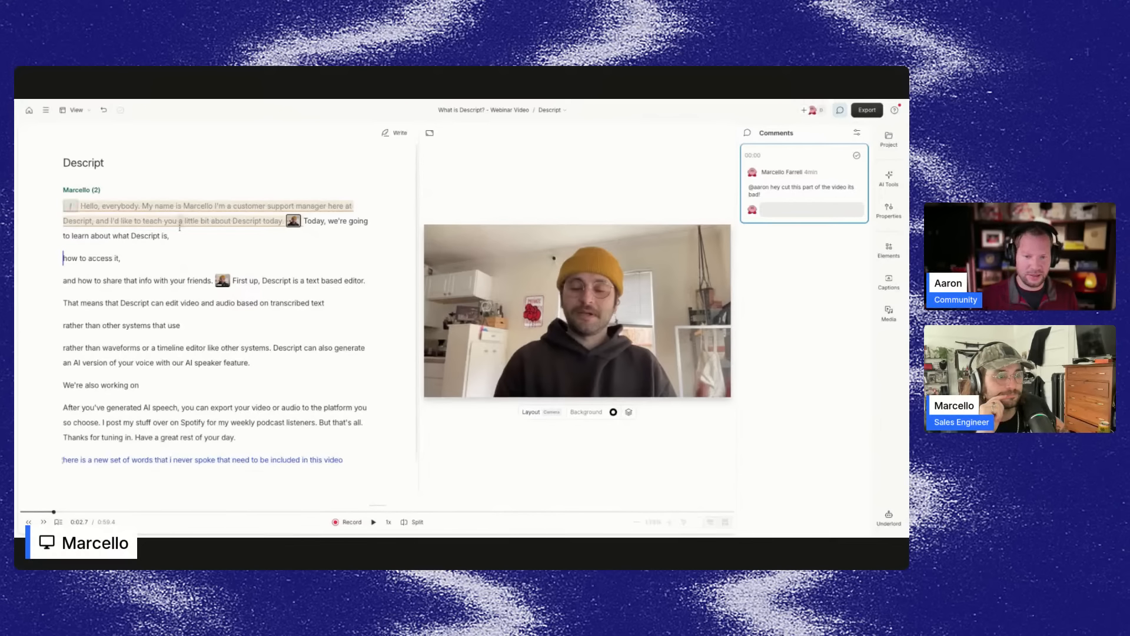
Open the project's version history and preview the version from Jan 28 at 11:30 AM.
mouse_move(181, 222)
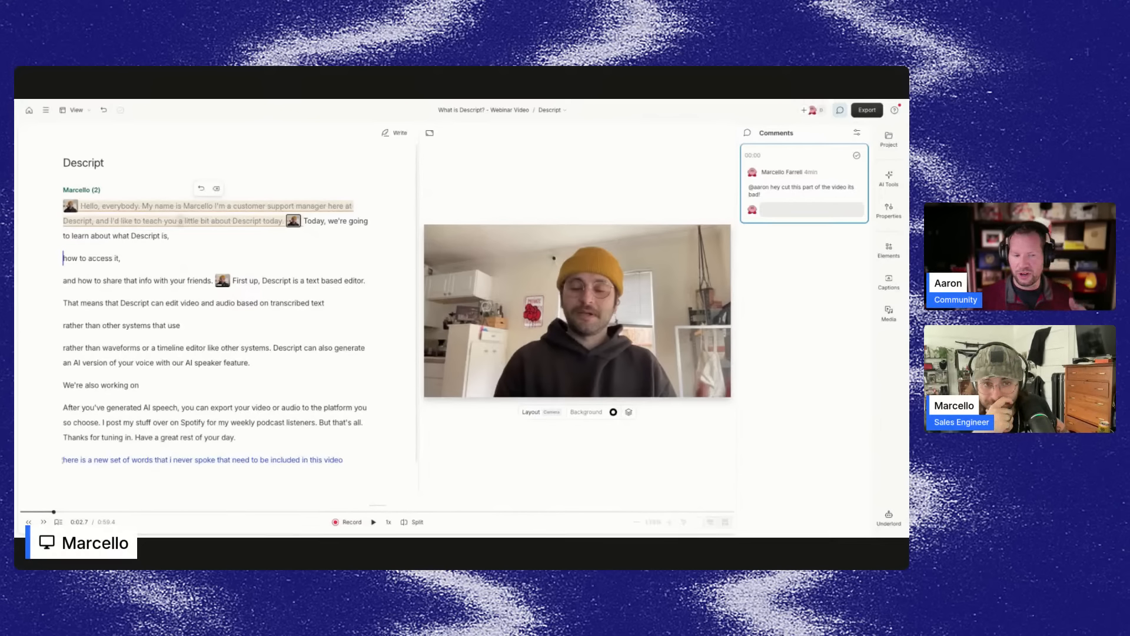
click(46, 110)
mouse_move(66, 155)
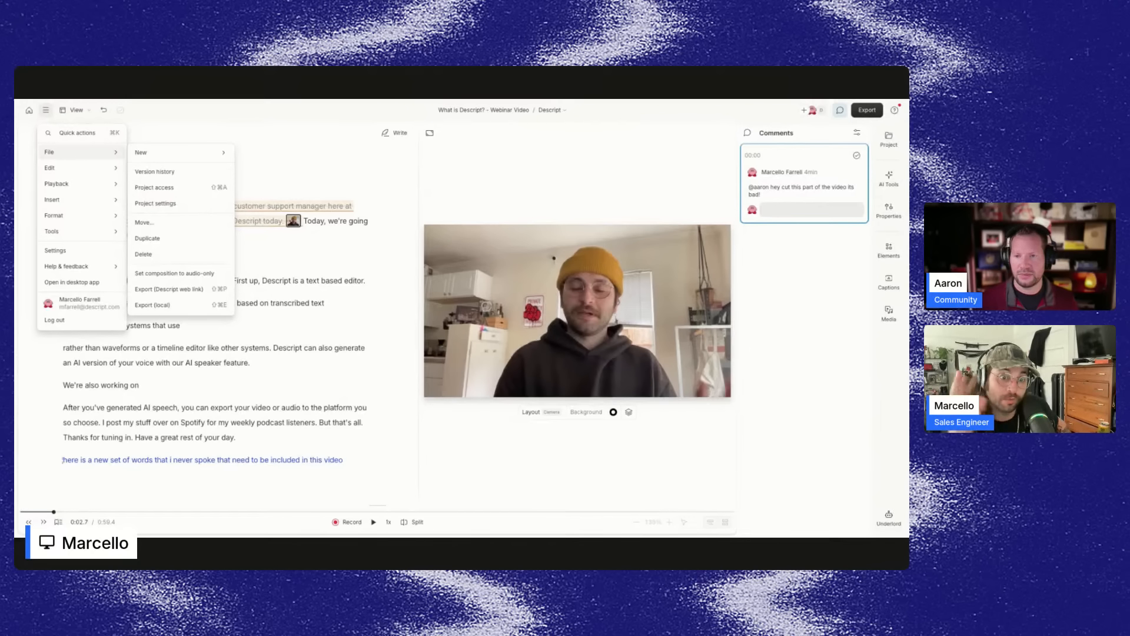
click(170, 172)
click(782, 192)
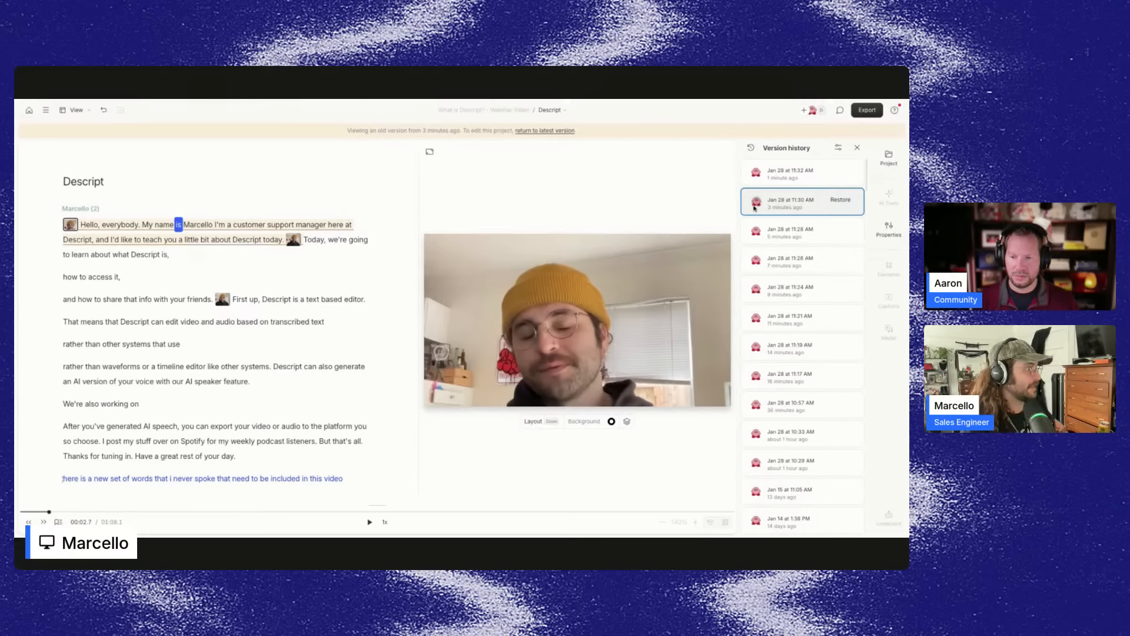
mouse_move(759, 205)
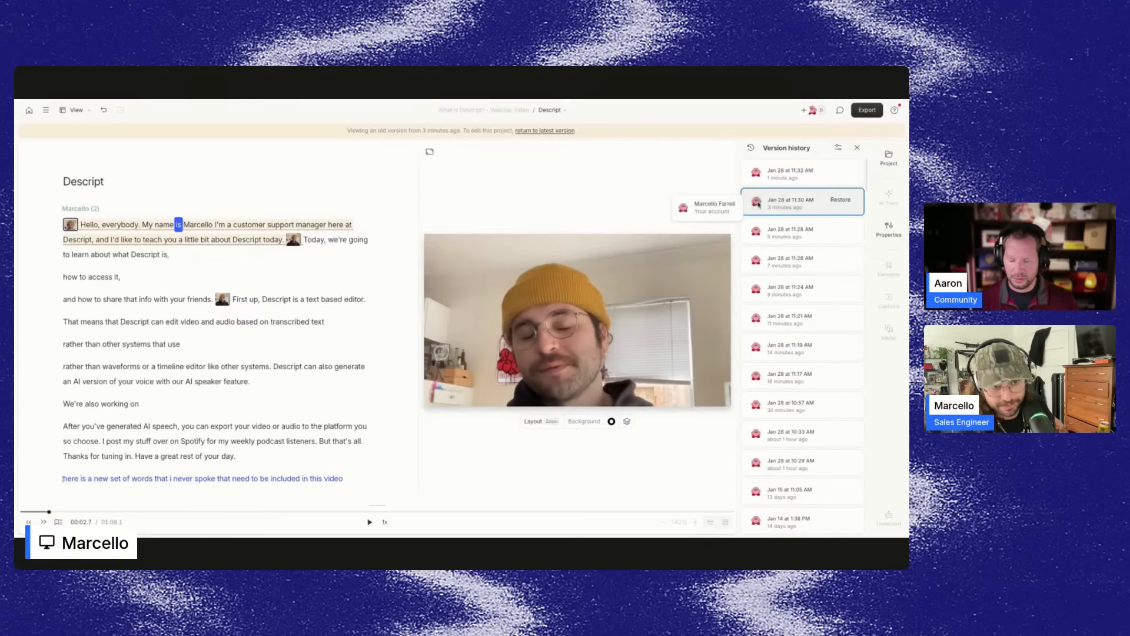
click(857, 148)
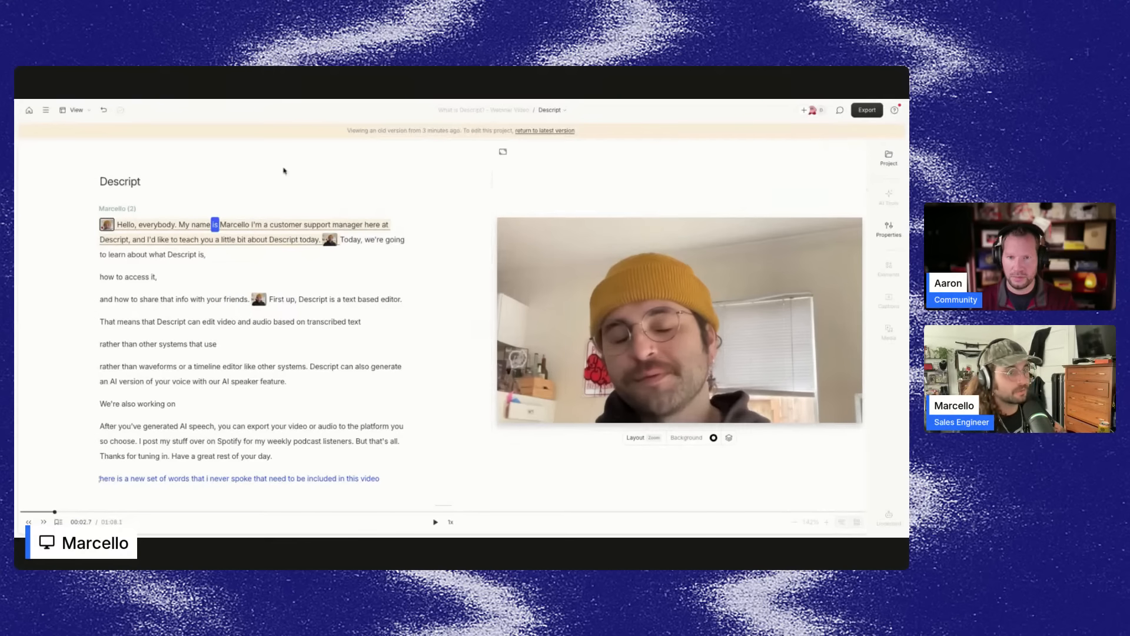
Return to the latest project version and try moving the first scene boundary down to the 'friends' line.
click(542, 131)
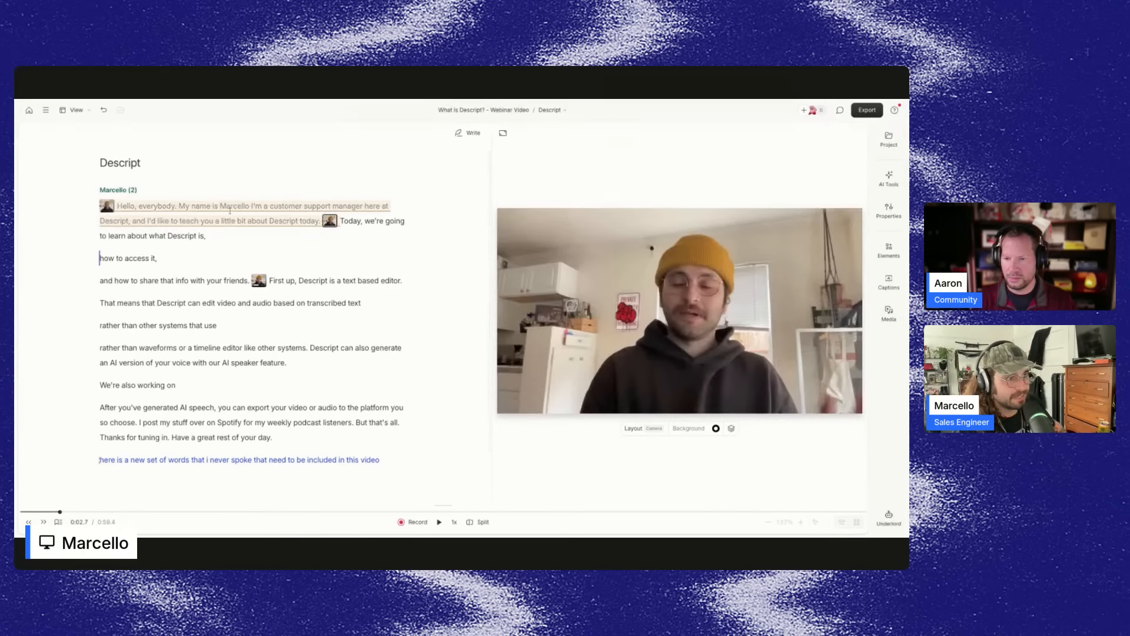
drag(330, 222, 282, 284)
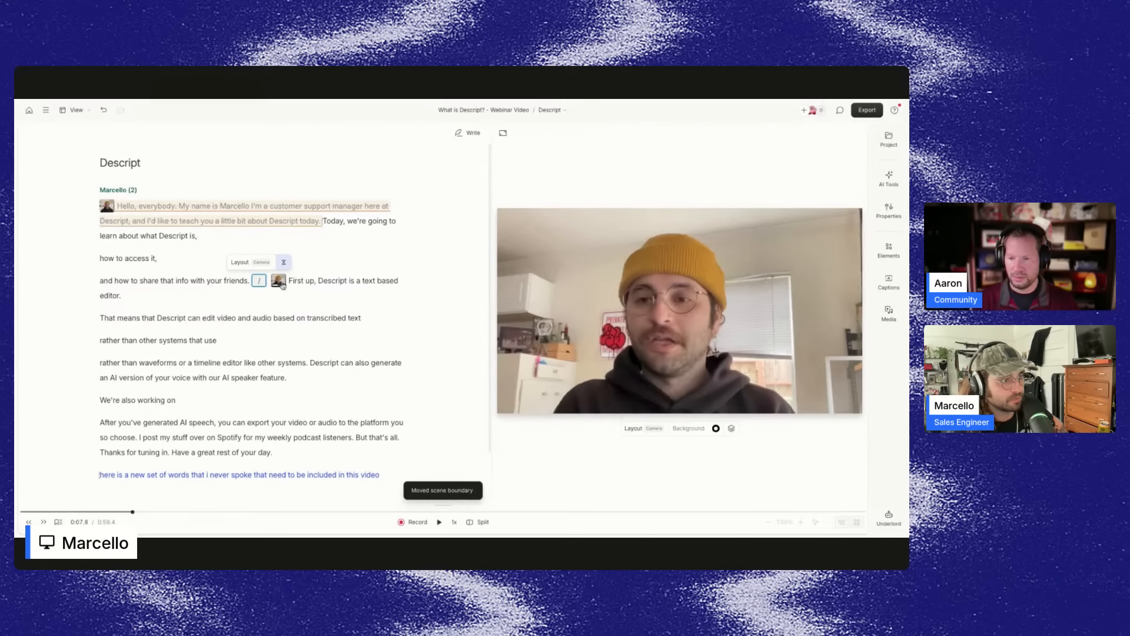
key(ctrl+z)
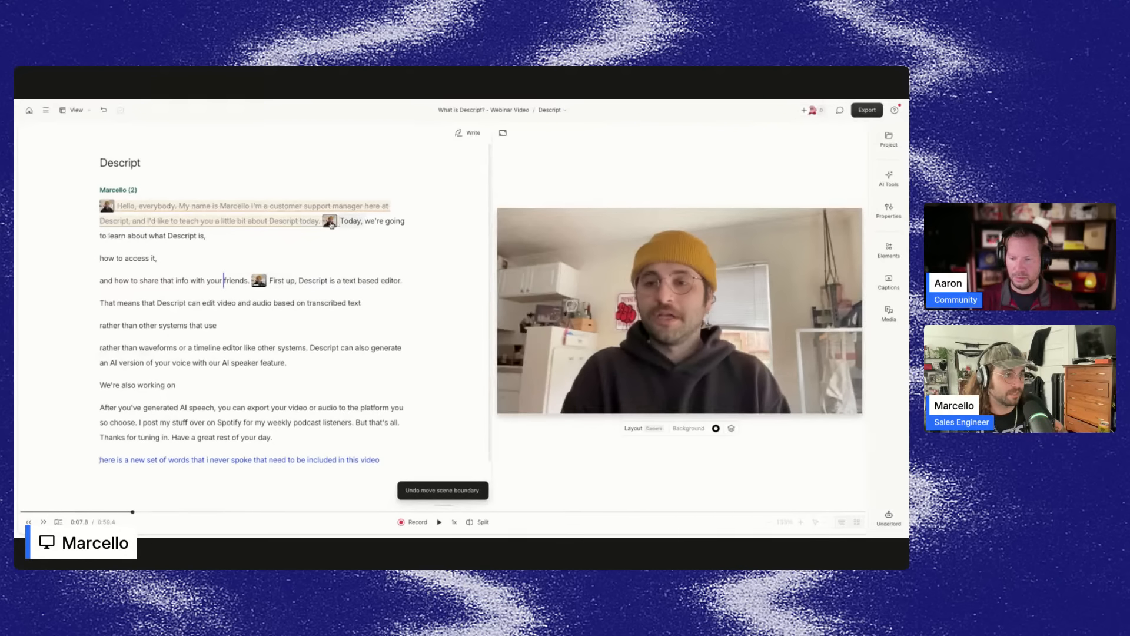
Try again to drag the first scene boundary down past 'friends', undoing the move.
click(338, 222)
click(840, 110)
drag(293, 222, 227, 283)
key(ctrl+z)
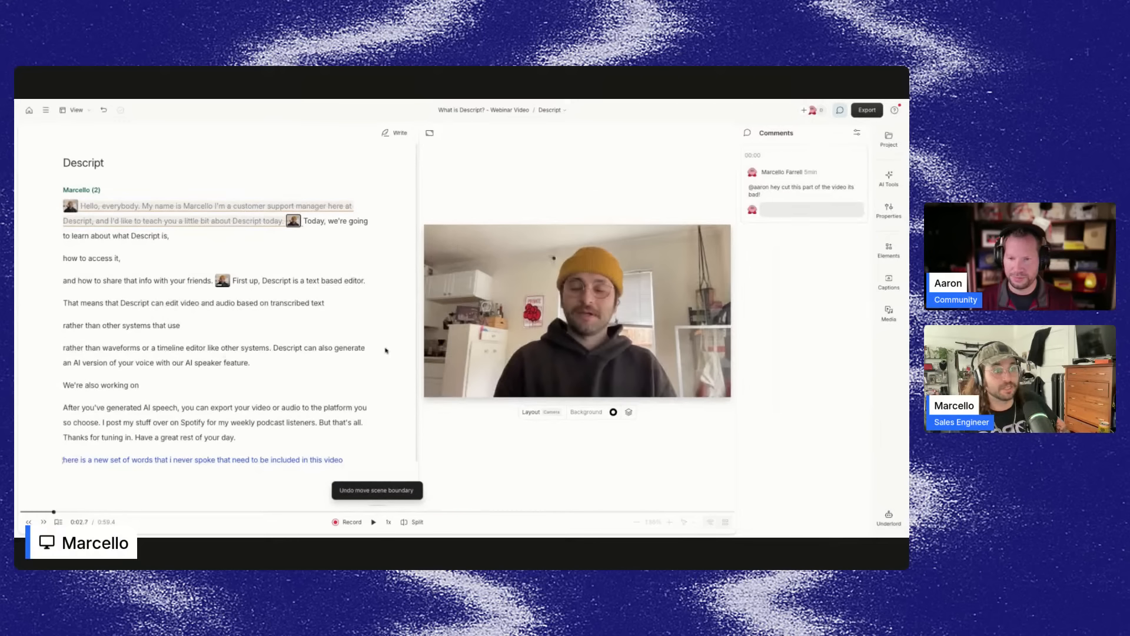
Resolve the existing comment attached to the struck opening paragraph.
double_click(171, 222)
click(219, 223)
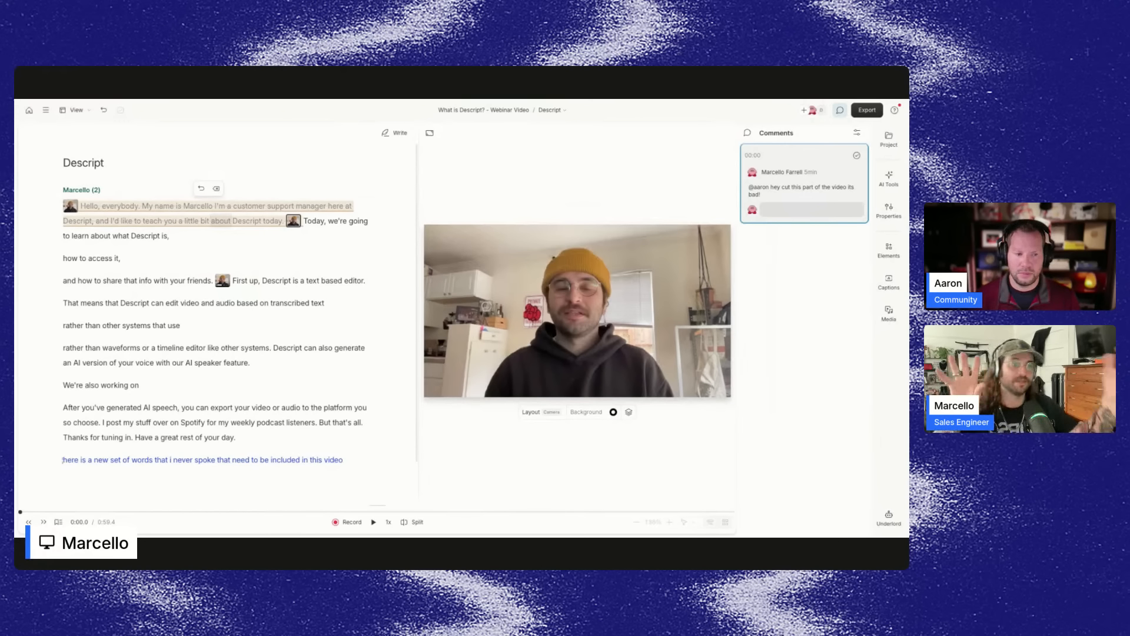
click(857, 155)
Select the struck opening paragraph and post the comment 'was at the start, moved to the end, @ me with any Qs'.
drag(81, 206, 284, 222)
click(491, 190)
text(was at the start,)
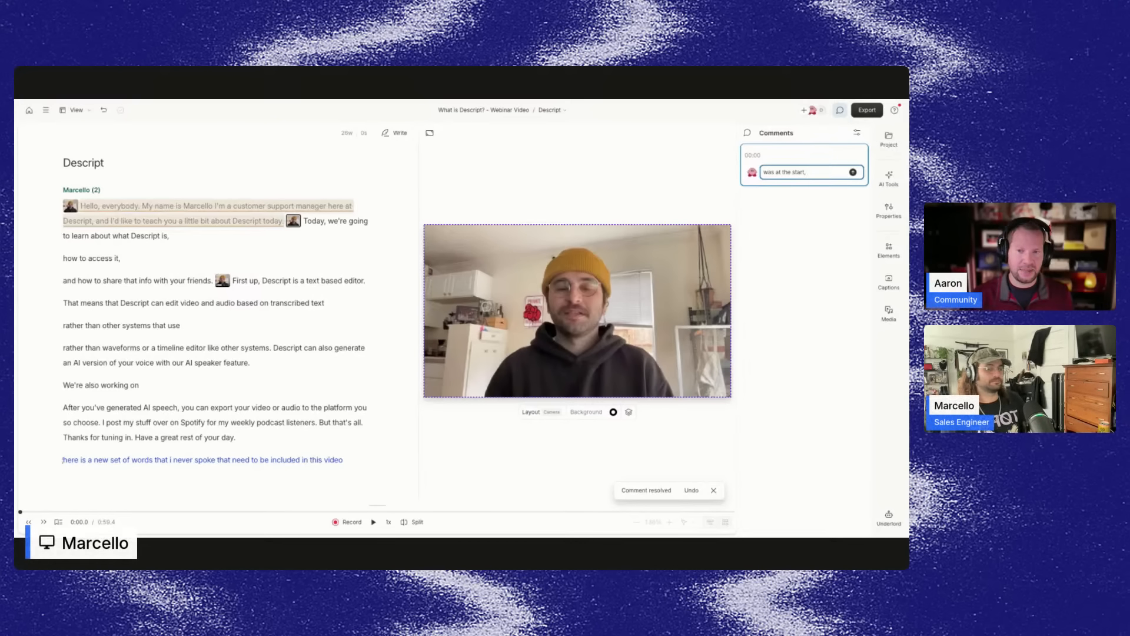
text( moved to the end)
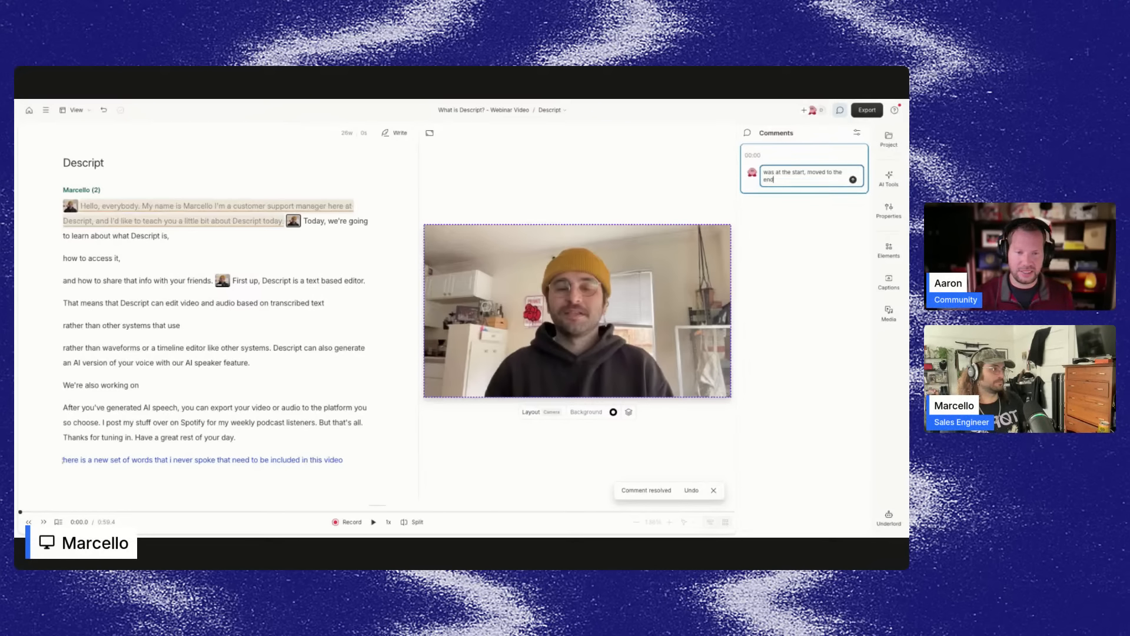
text(, @ me with any Qs)
key(Return)
Close the comments panel.
click(288, 235)
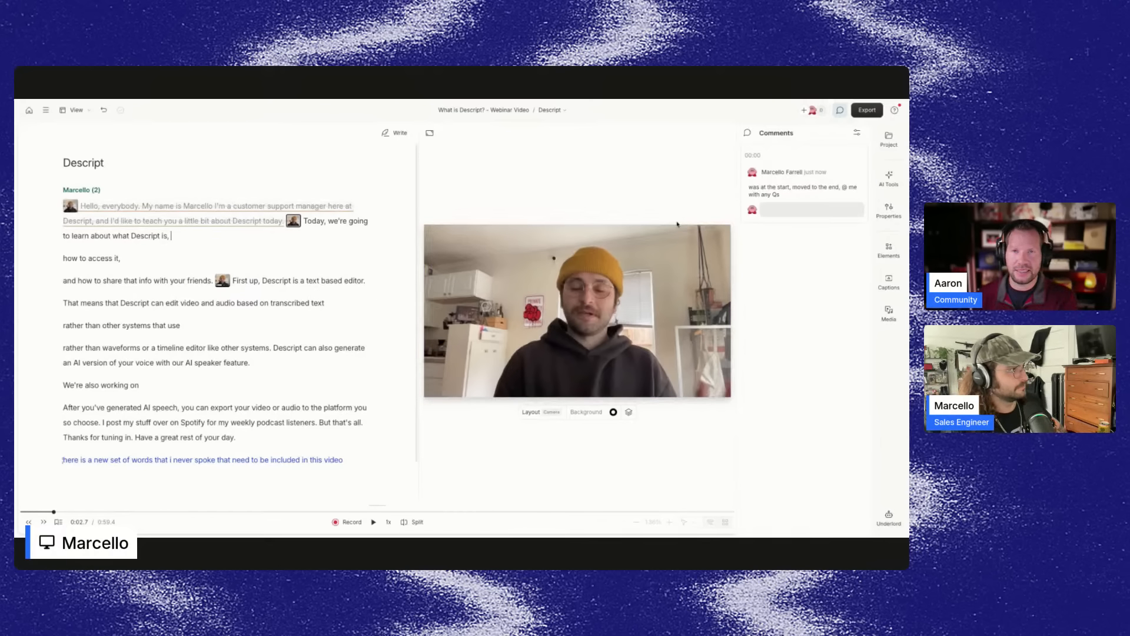
click(857, 172)
click(840, 111)
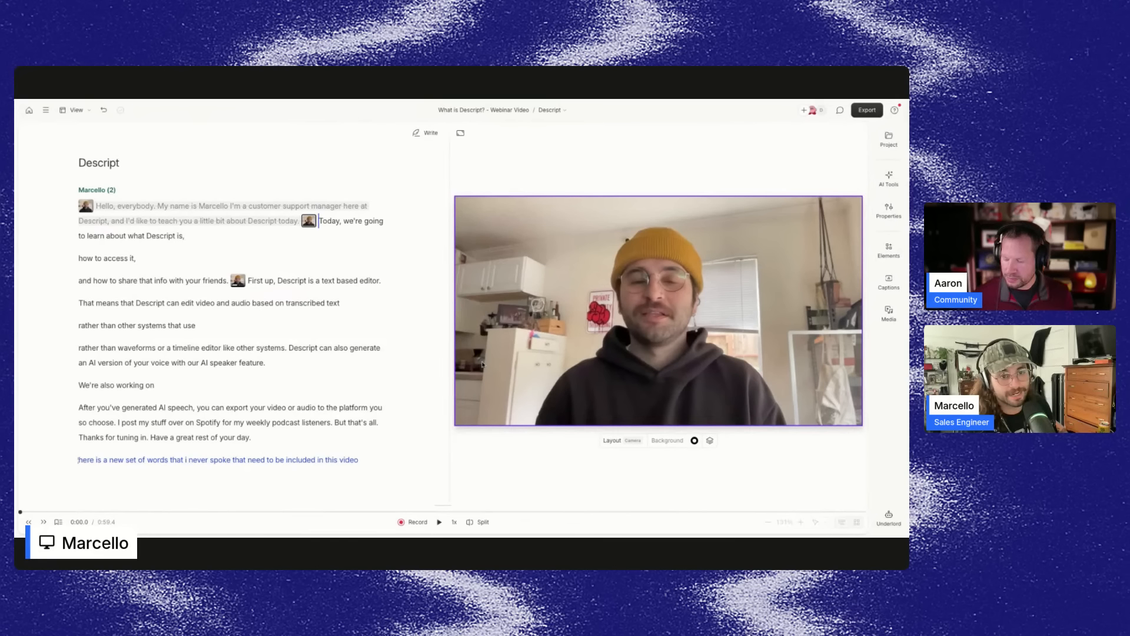
Try cropping the camera video in the 'First up' captions scene to a circle shape.
click(238, 280)
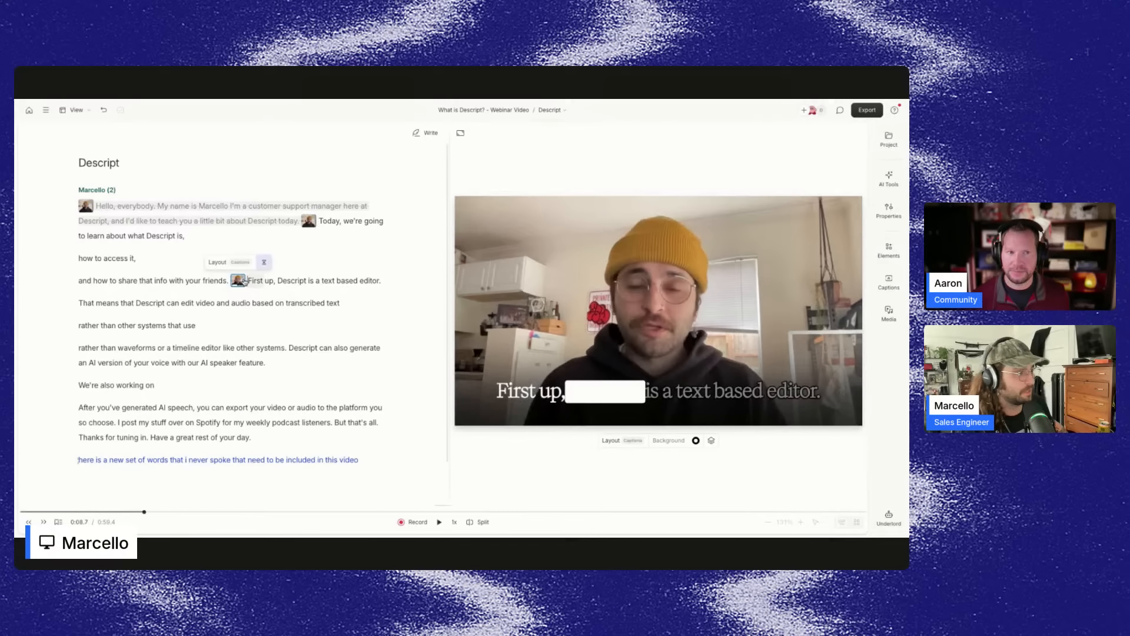
click(277, 280)
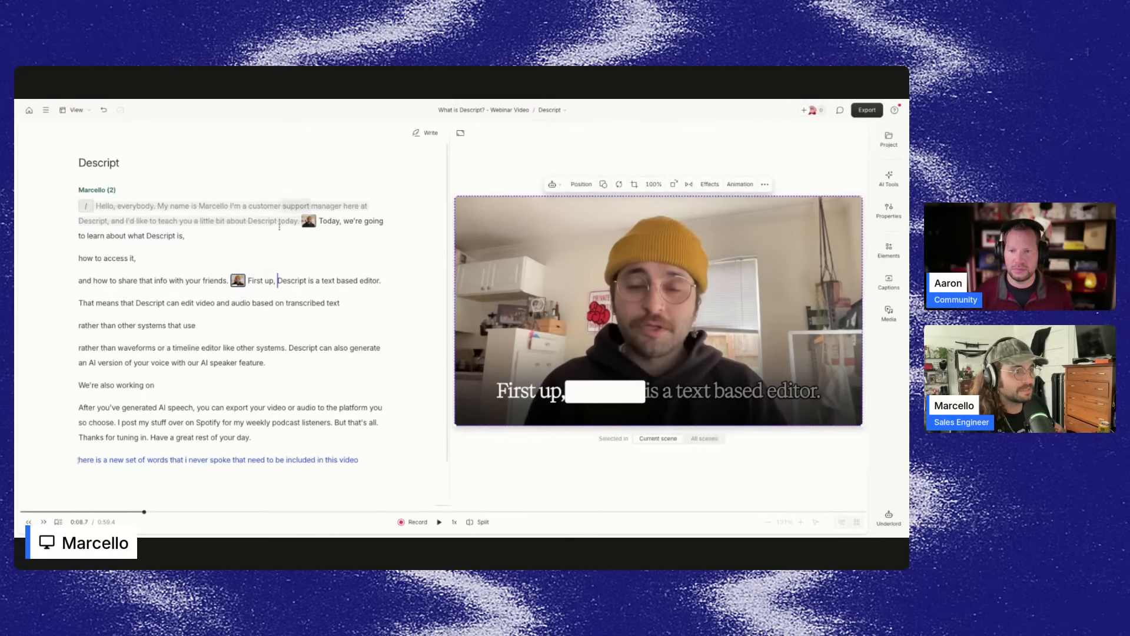
double_click(328, 220)
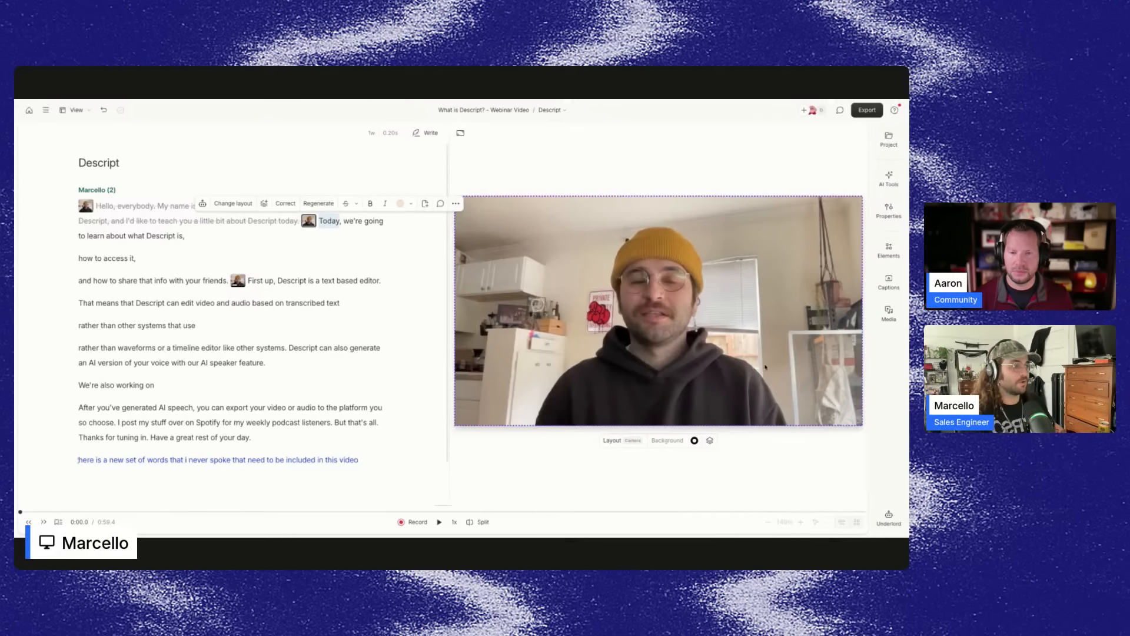
click(250, 281)
click(240, 284)
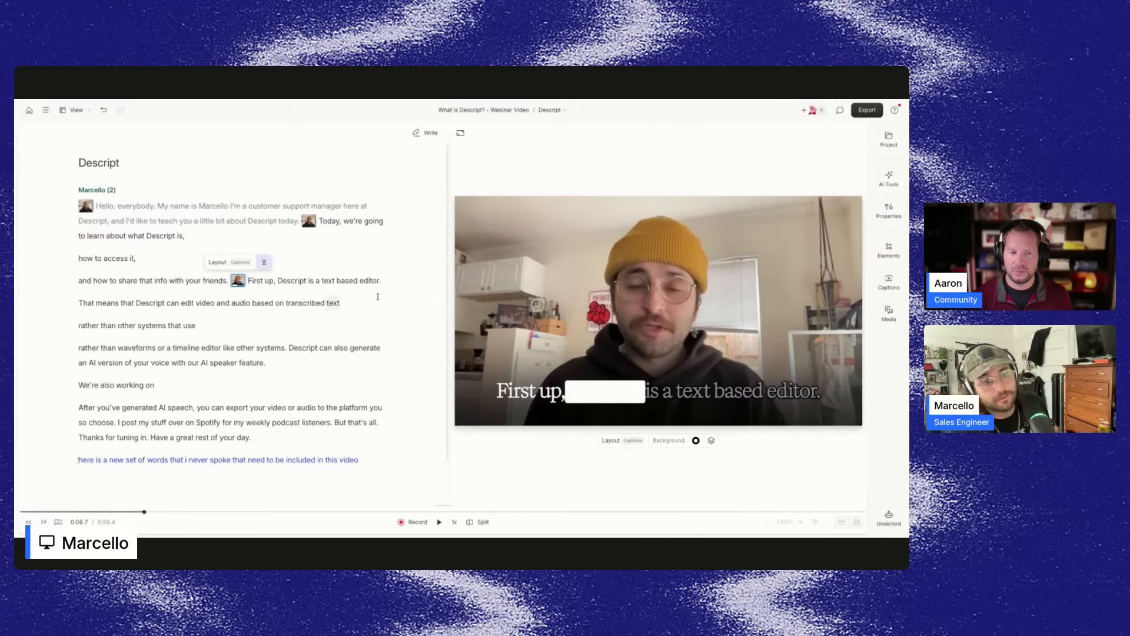
click(521, 296)
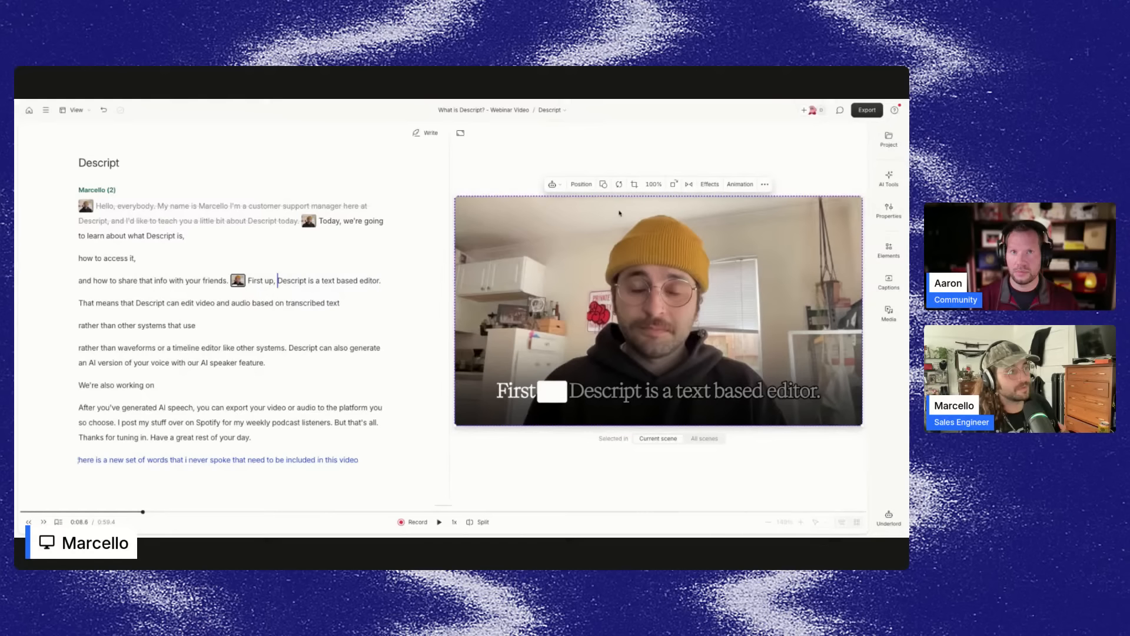
click(576, 187)
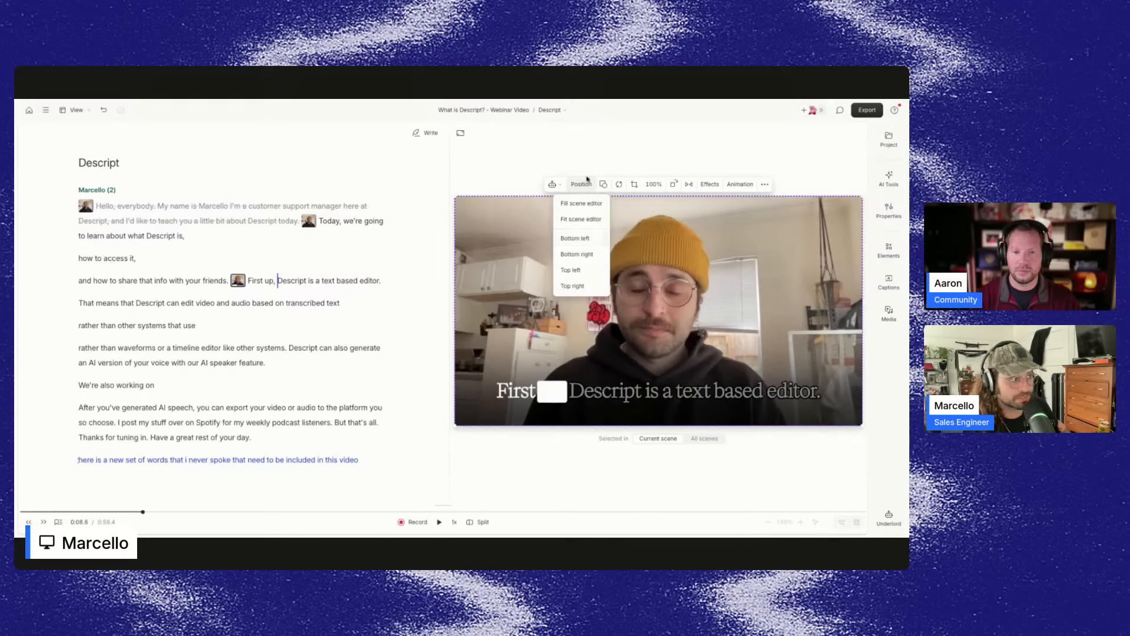
click(583, 184)
click(603, 184)
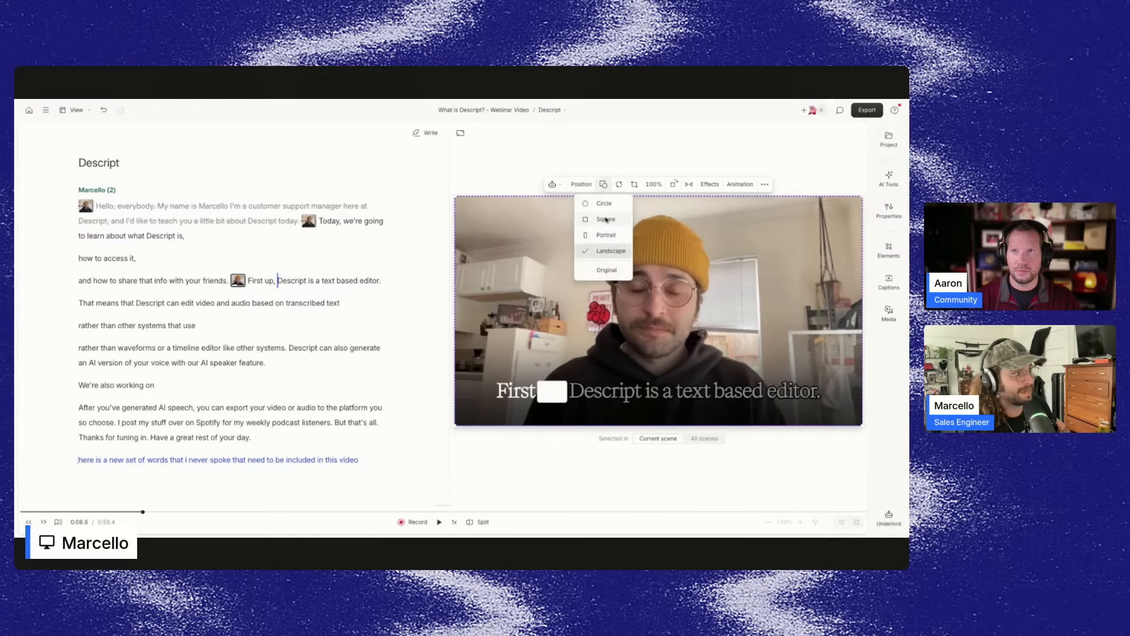
click(604, 203)
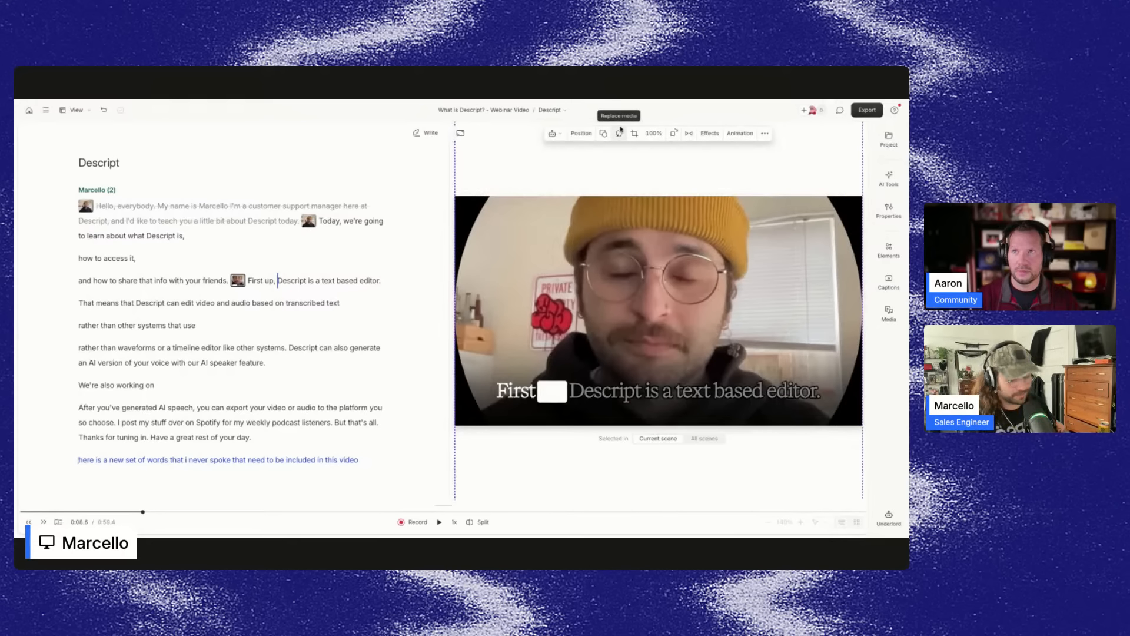
key(ctrl+z)
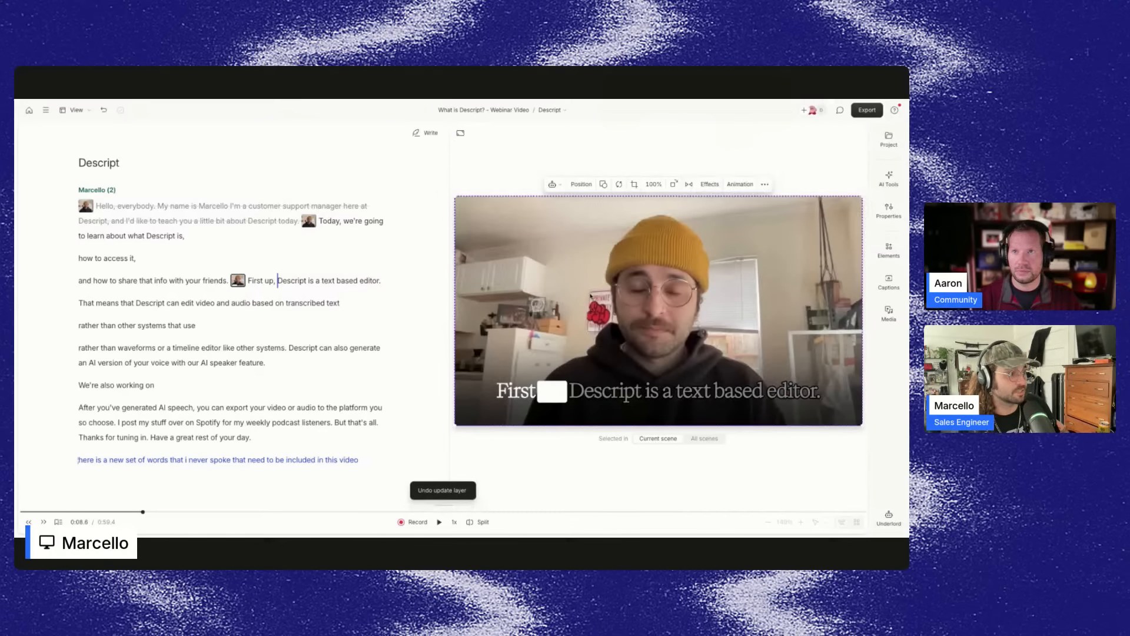
Apply the Green screen effect to the camera video in this scene.
click(710, 184)
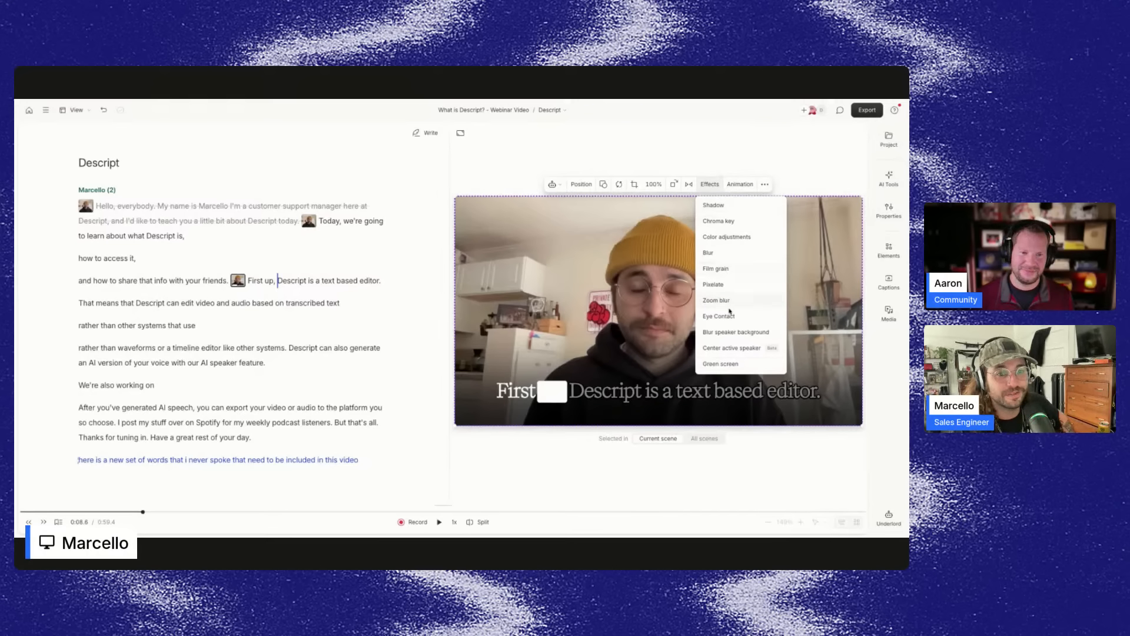
click(721, 363)
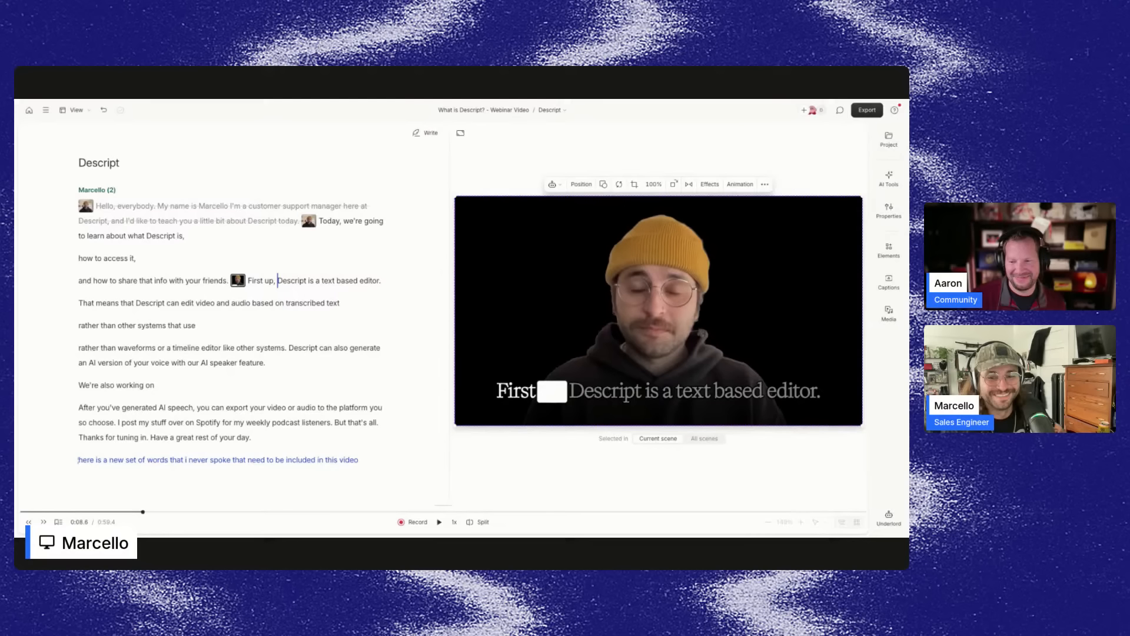
click(739, 190)
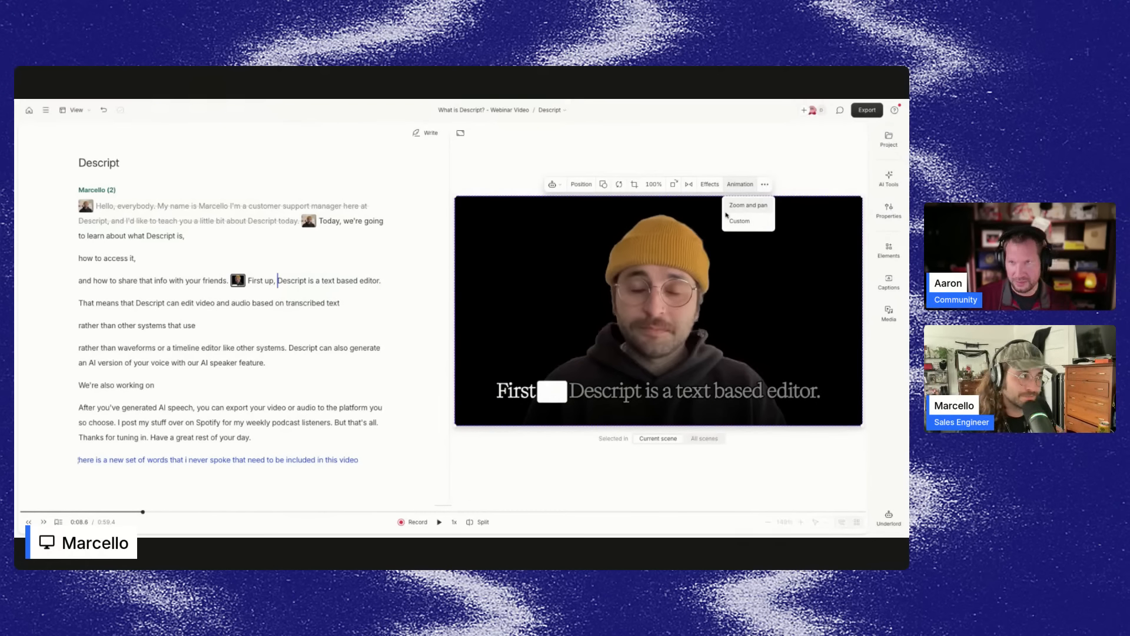
click(710, 184)
click(752, 207)
click(753, 207)
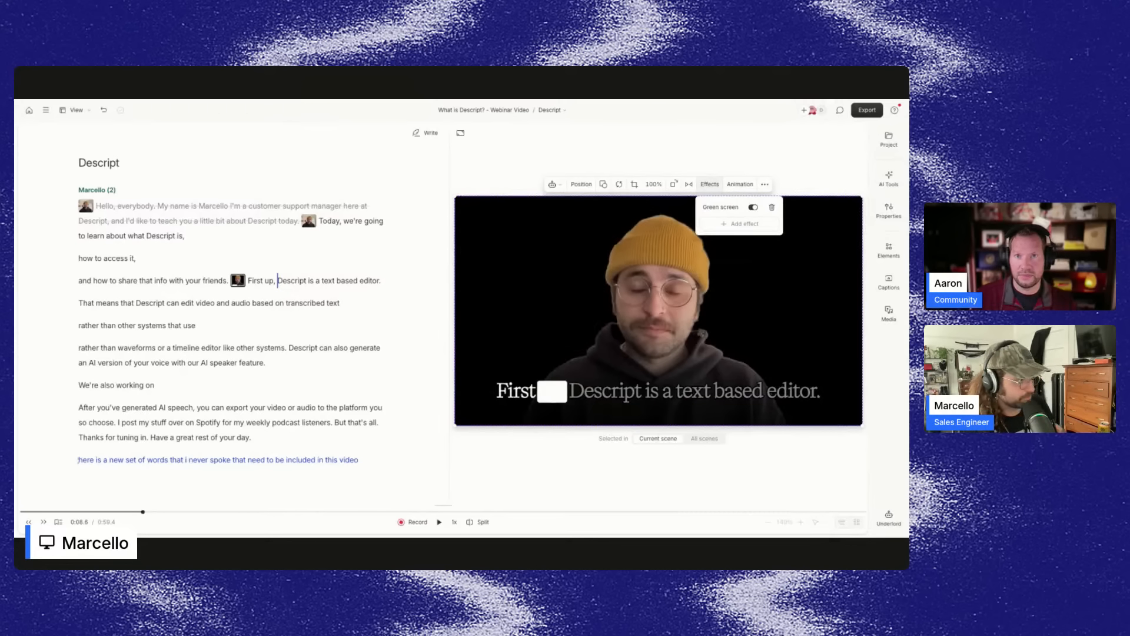
Set the scene's background to the dark red swatch.
click(706, 392)
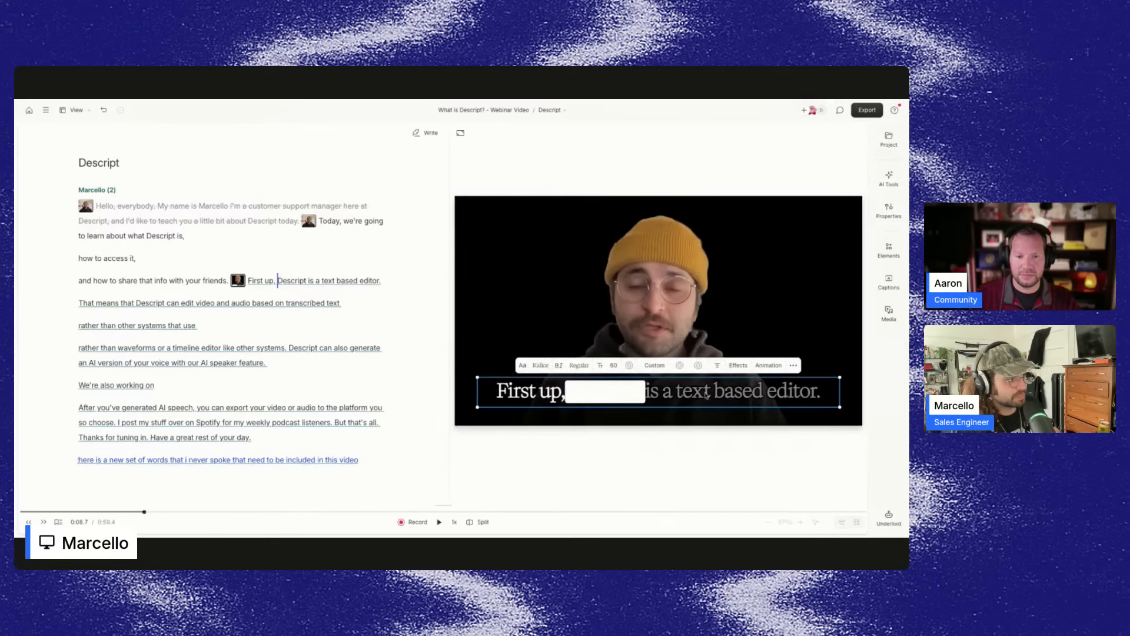
click(659, 308)
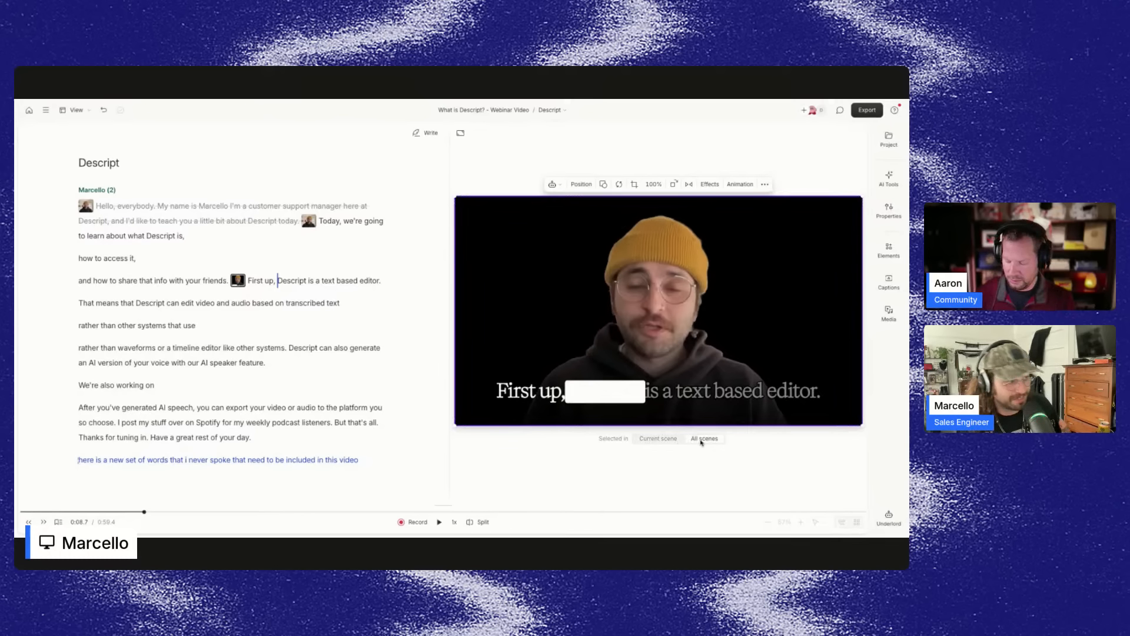
click(593, 454)
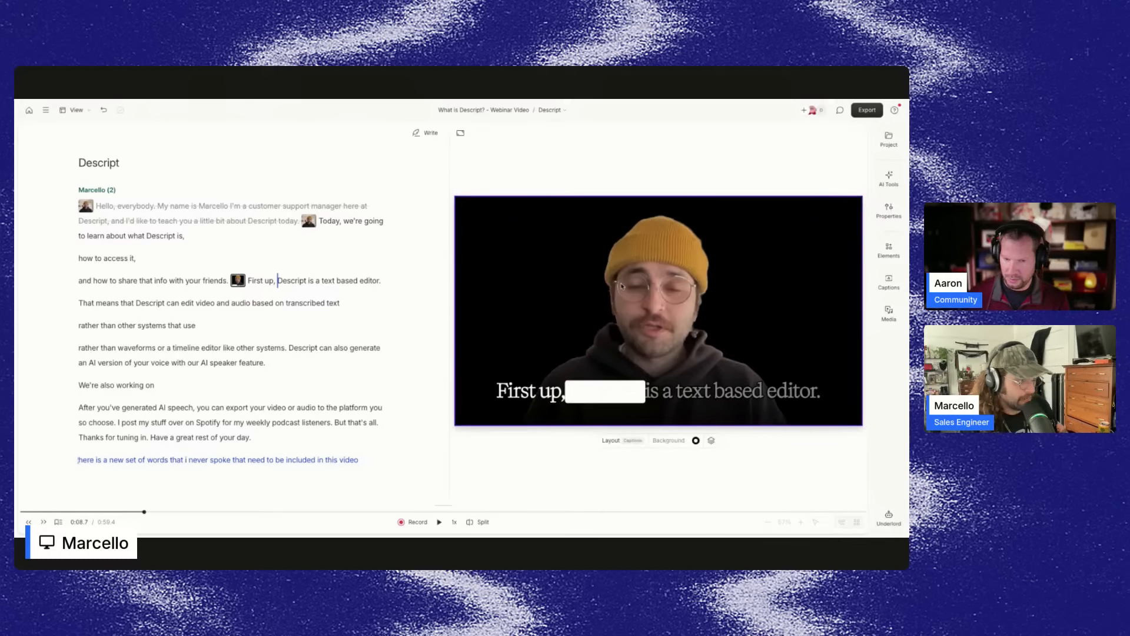
click(695, 440)
click(680, 462)
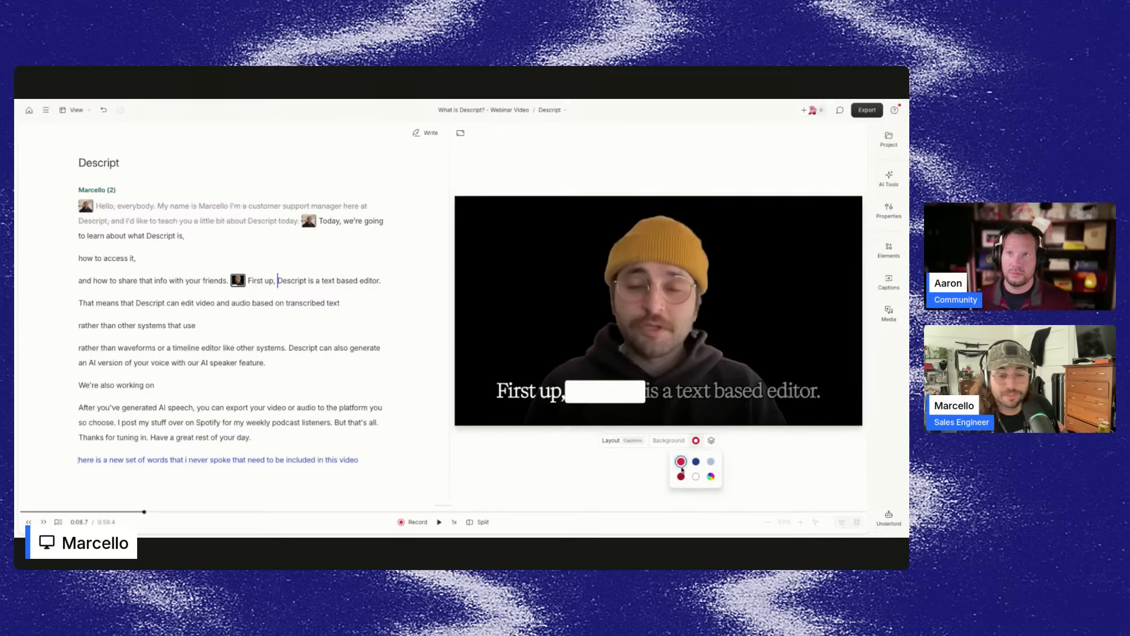
click(681, 476)
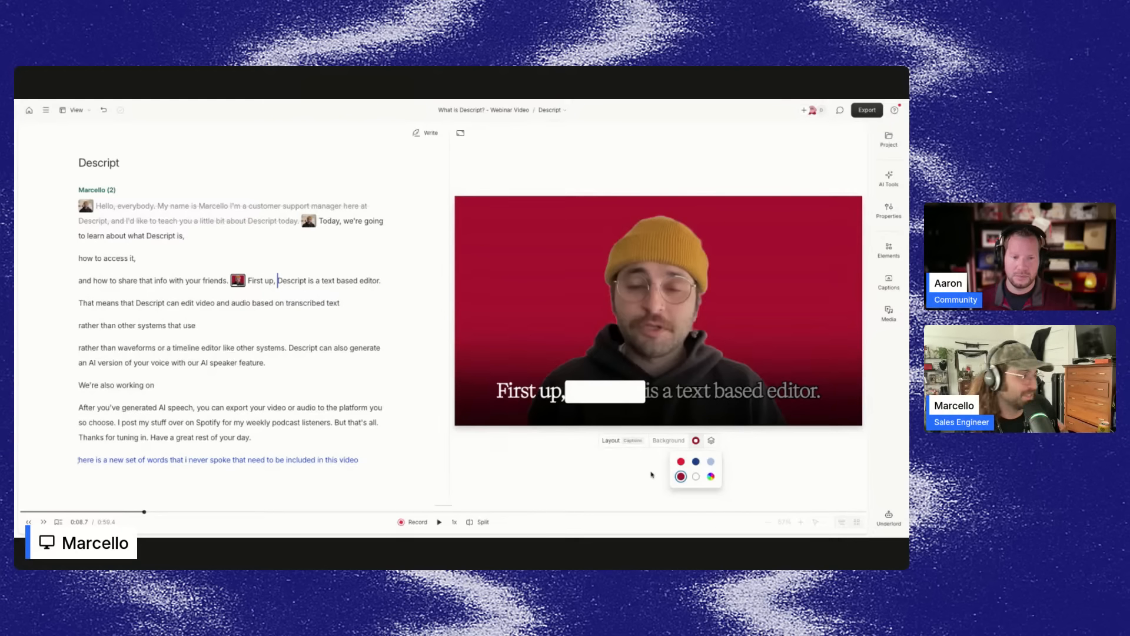
Open the scene's layers list to review its layers.
click(712, 441)
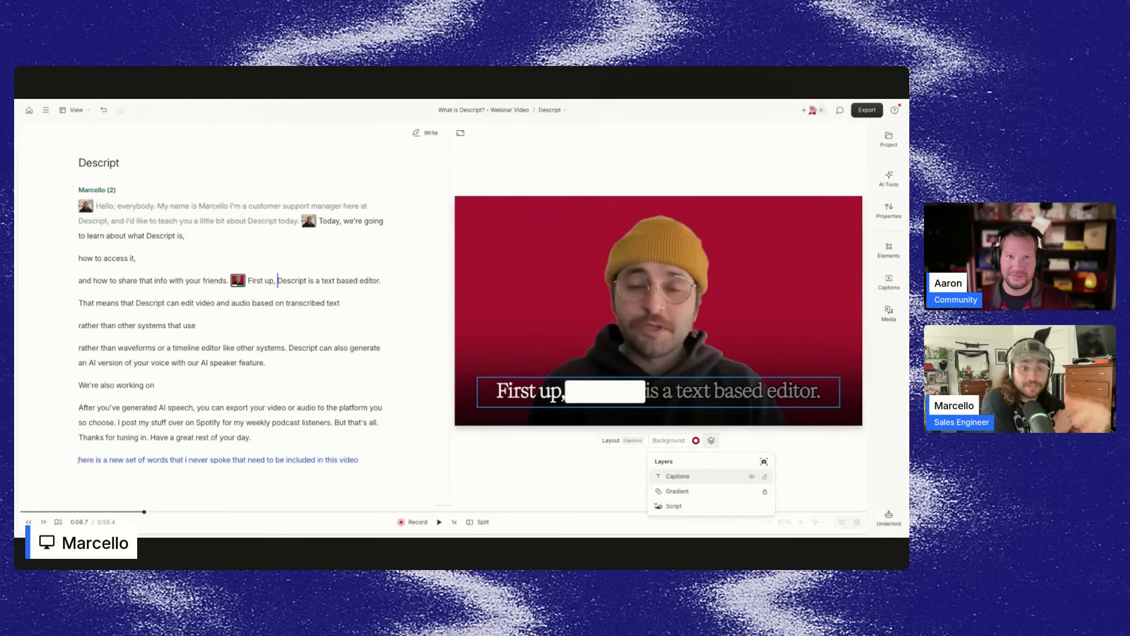
click(680, 277)
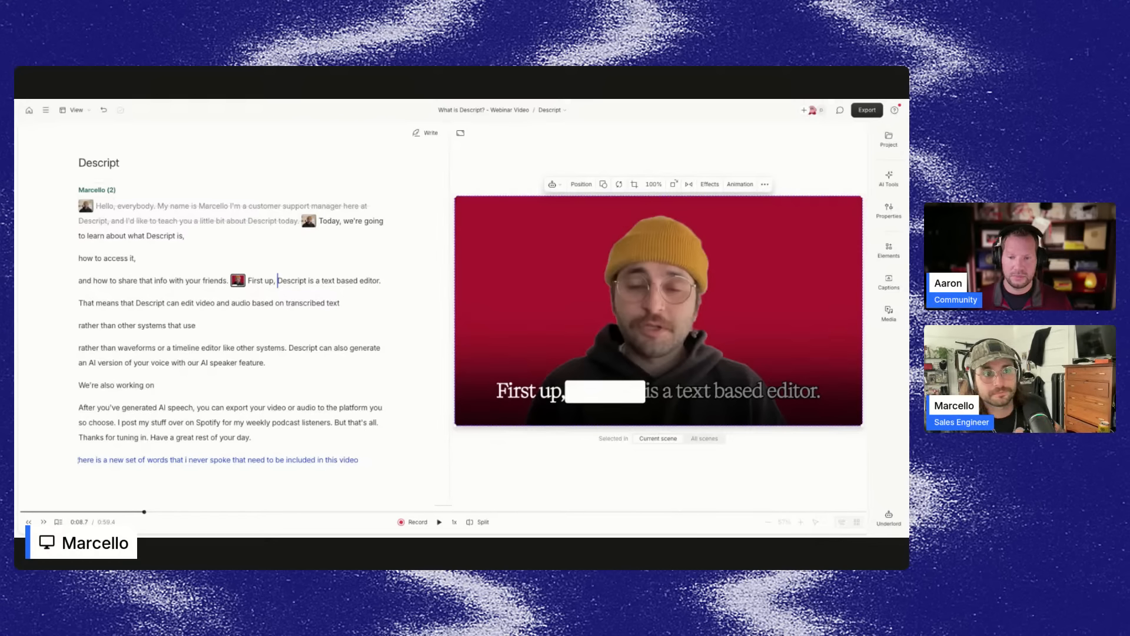
click(660, 390)
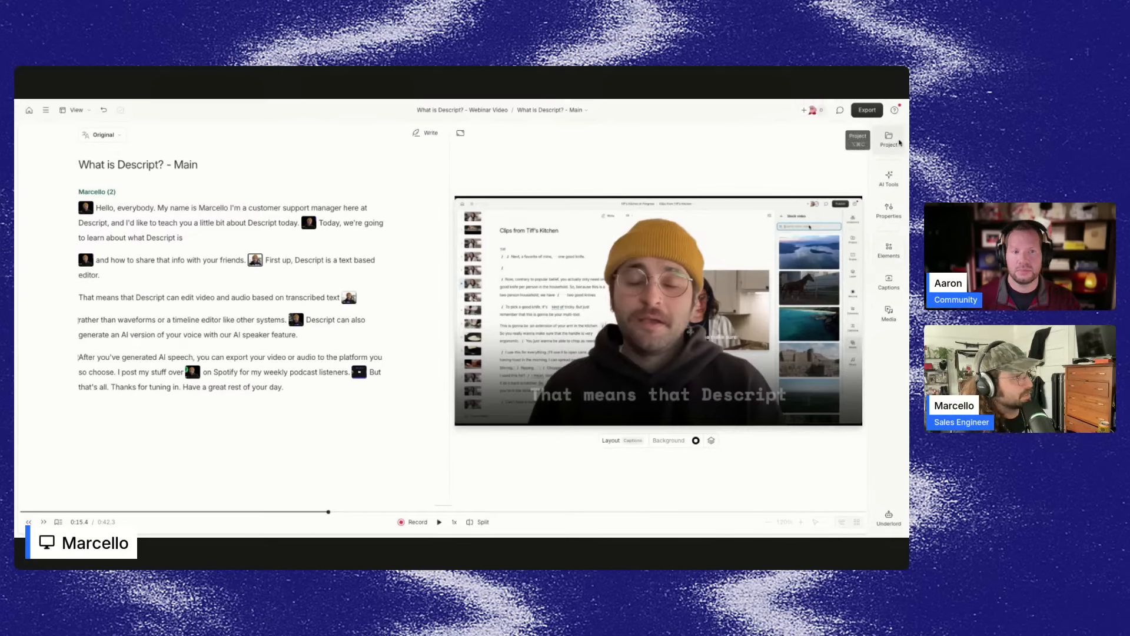
Open the Project panel and view the options for adding files.
click(894, 141)
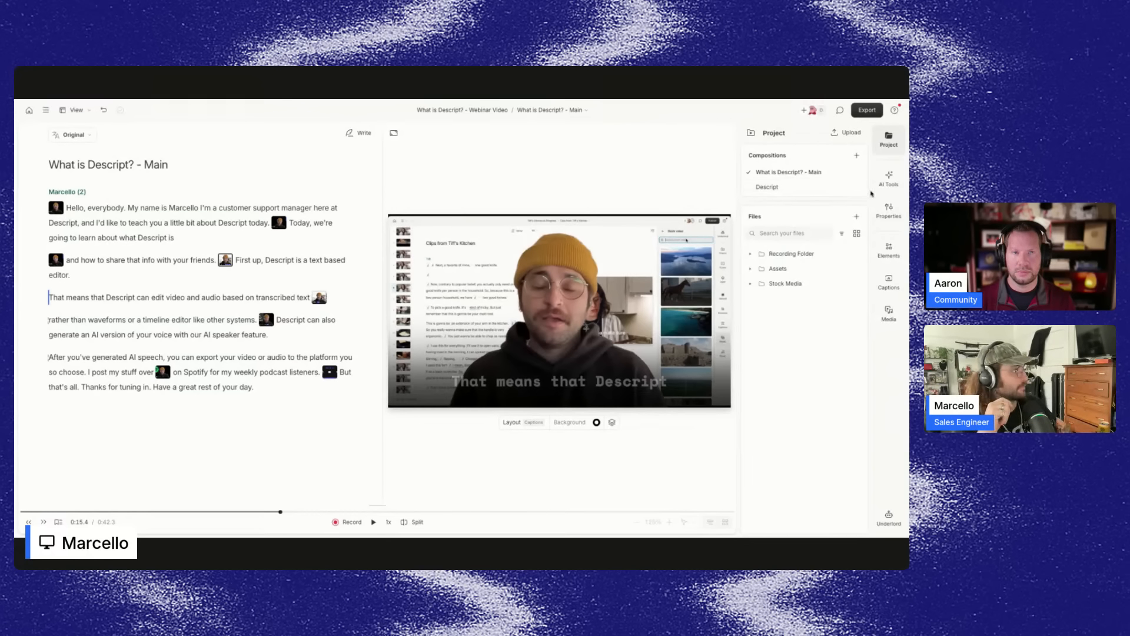
click(856, 217)
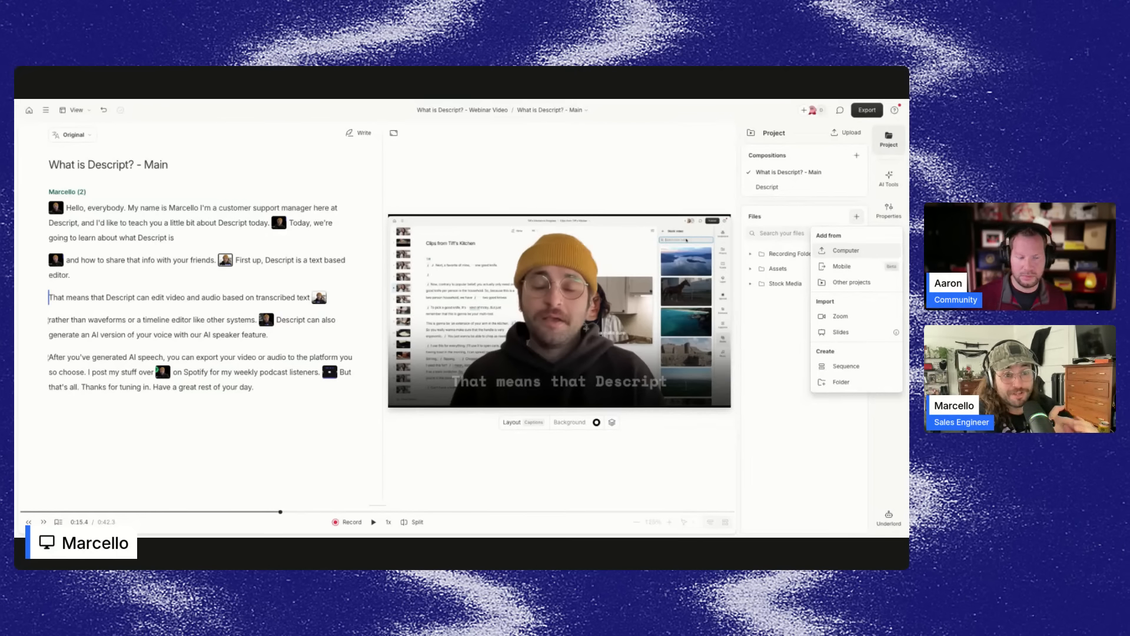
click(761, 374)
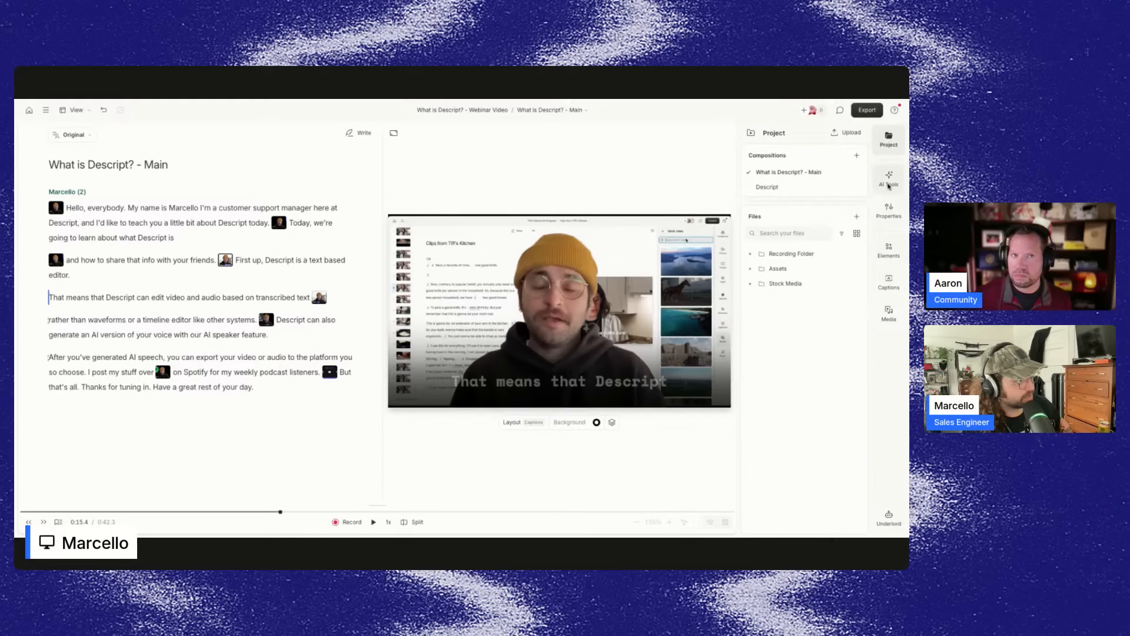
Open the scene properties and select the Script layer to review its properties.
click(889, 214)
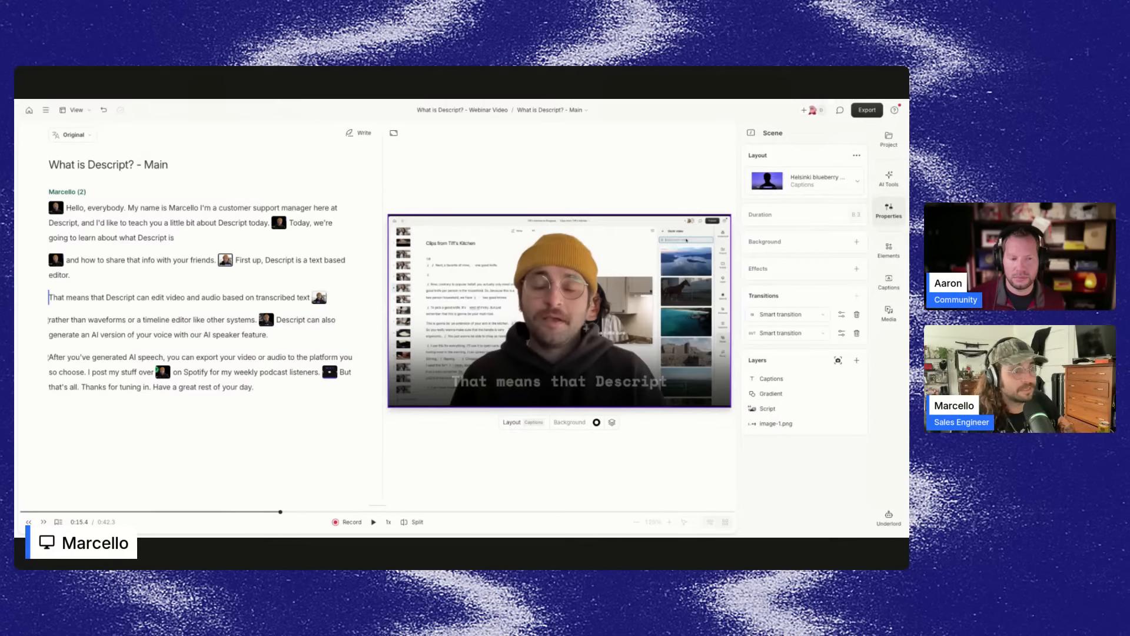
click(767, 408)
click(773, 192)
scroll(823, 197, down, 1)
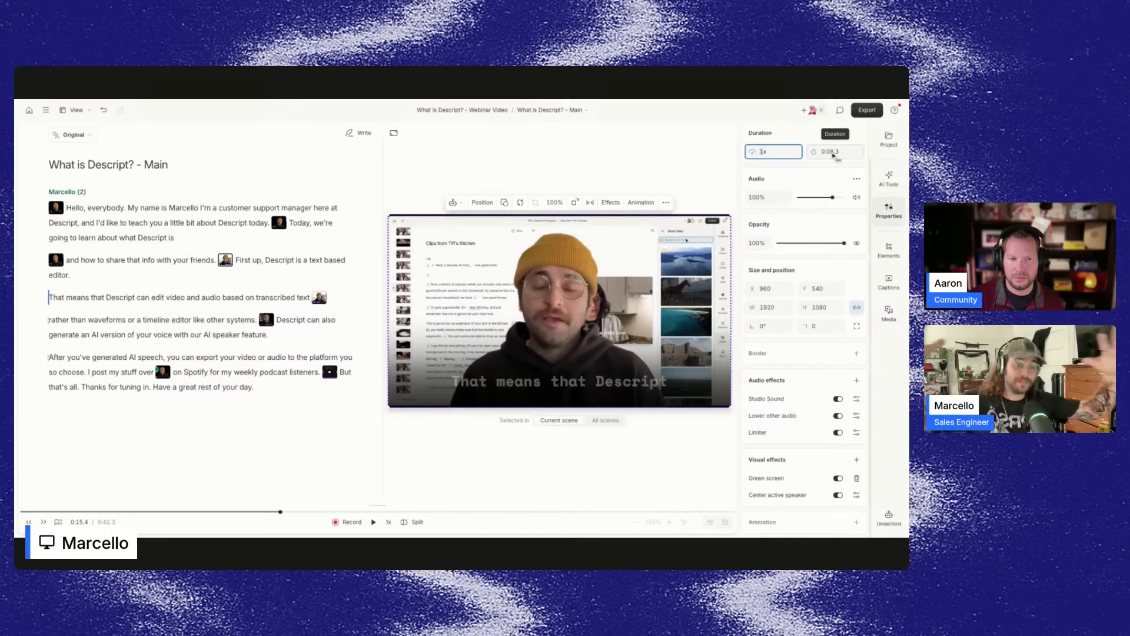
Open the Elements panel and browse the available text, shape, placeholder and waveform elements.
click(888, 250)
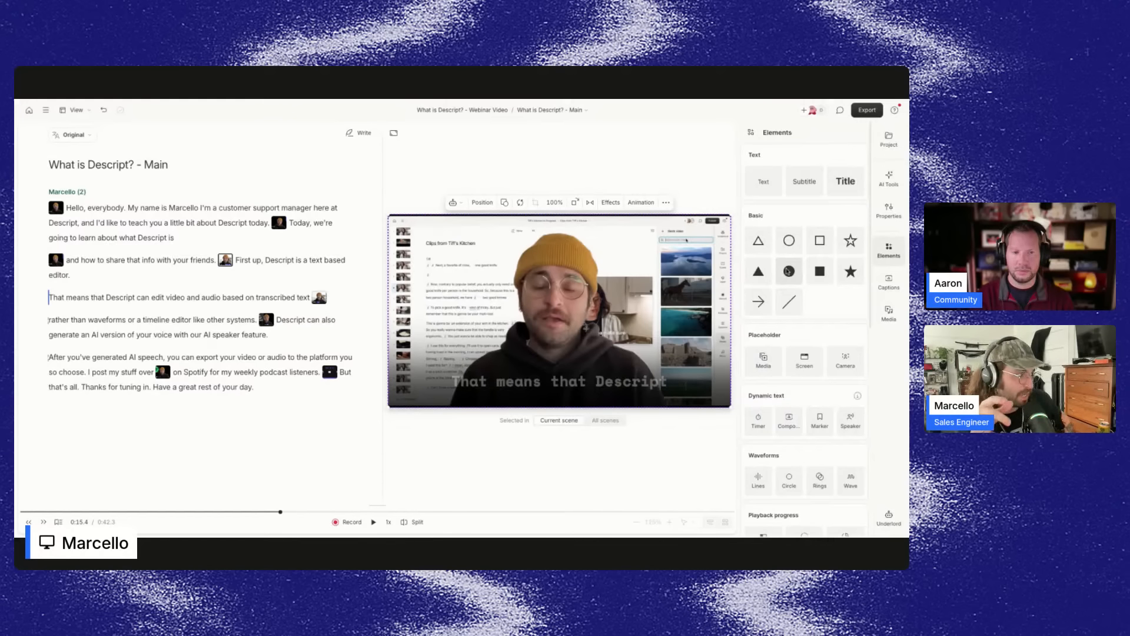
scroll(787, 271, down, 3)
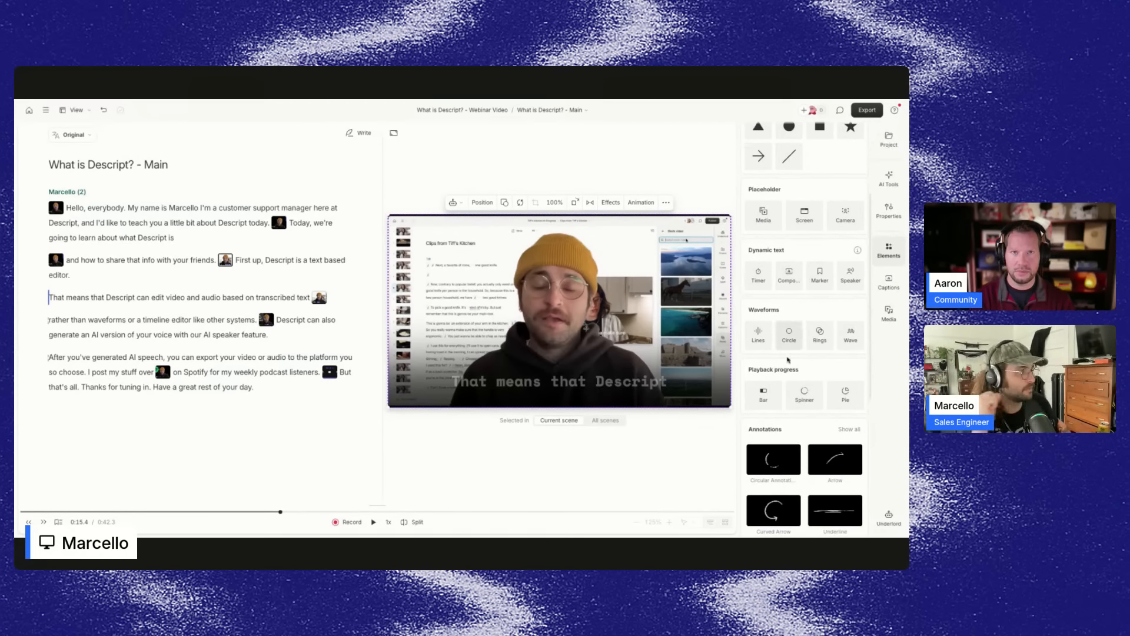
scroll(785, 364, down, 1)
Open the Captions panel to view caption styles and select the caption layer in the scene preview.
click(889, 281)
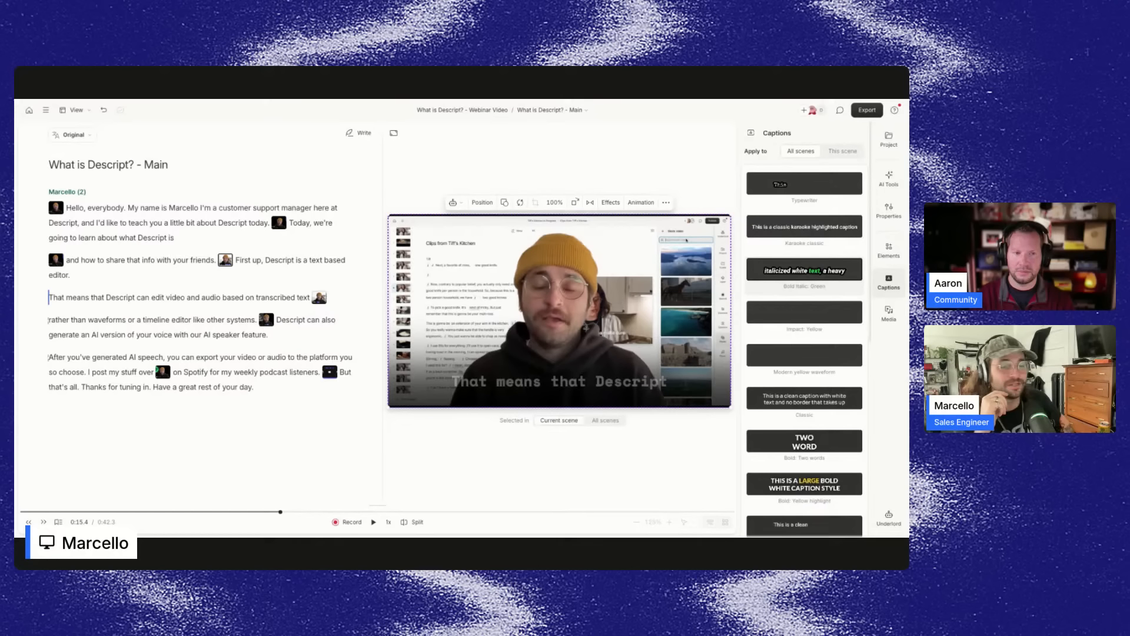
click(558, 371)
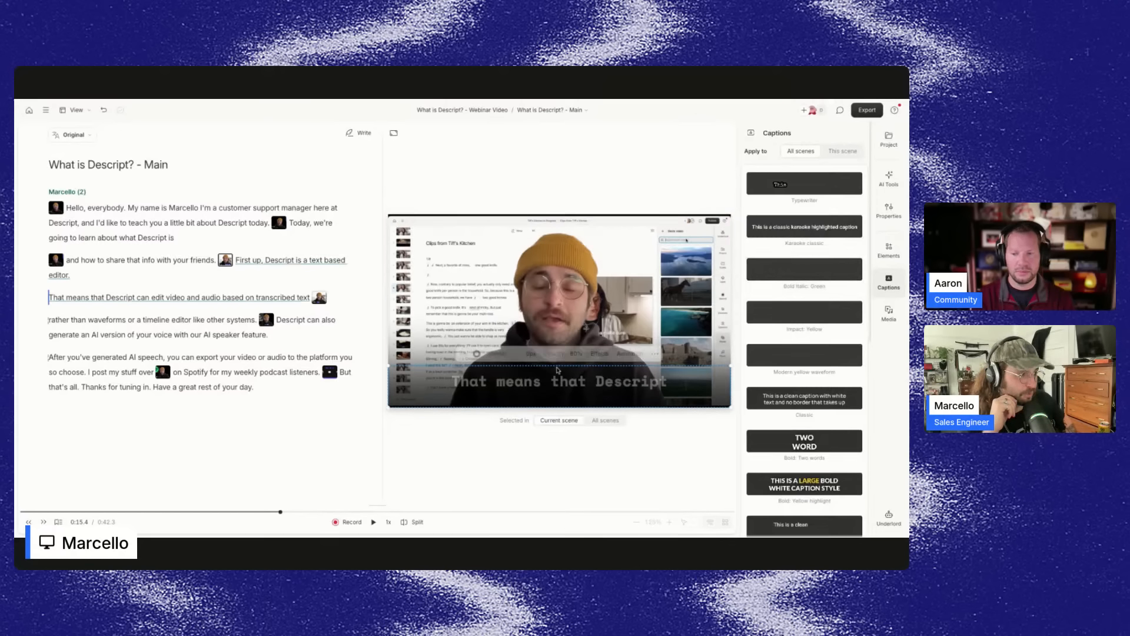
click(558, 372)
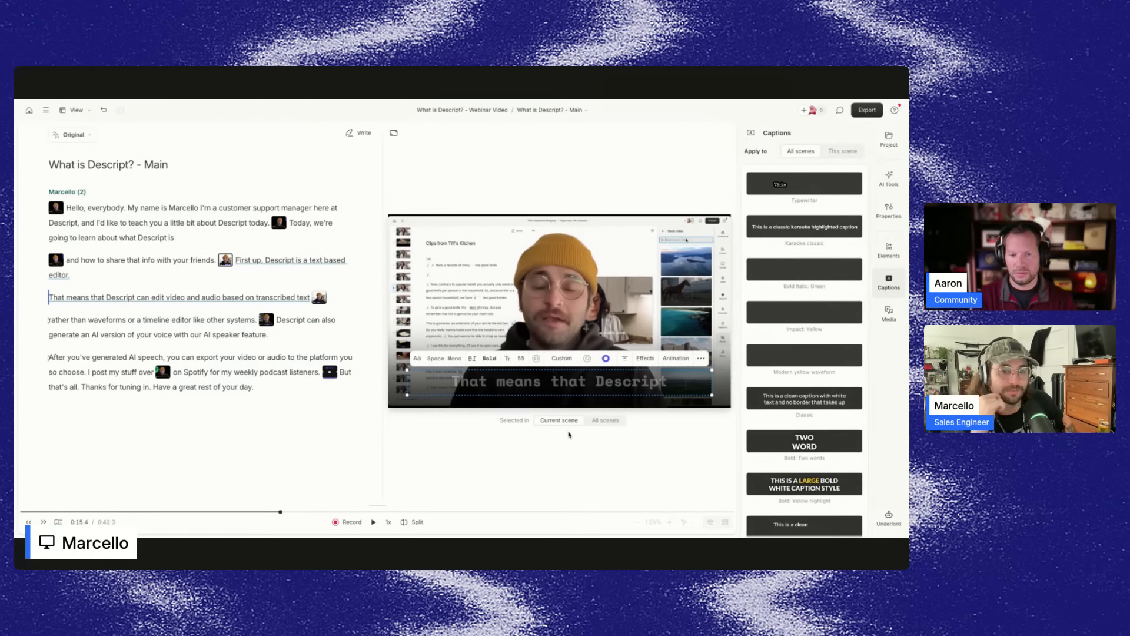
Open the Media panel and browse its Brand media, then the Stock audio and Visuals libraries.
click(890, 312)
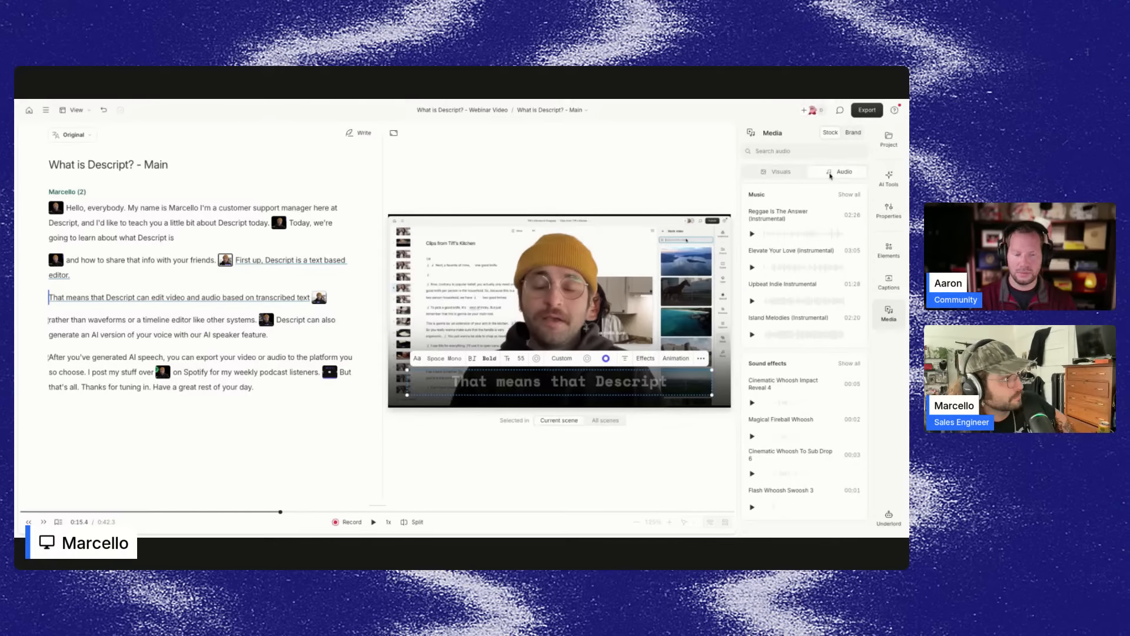
click(854, 138)
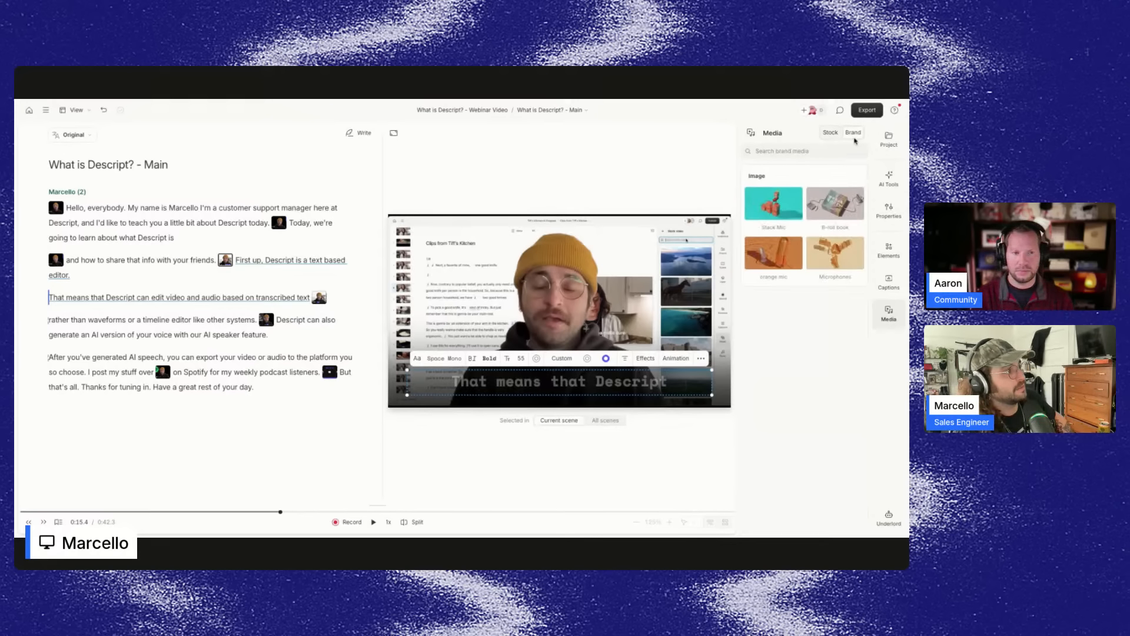
click(829, 134)
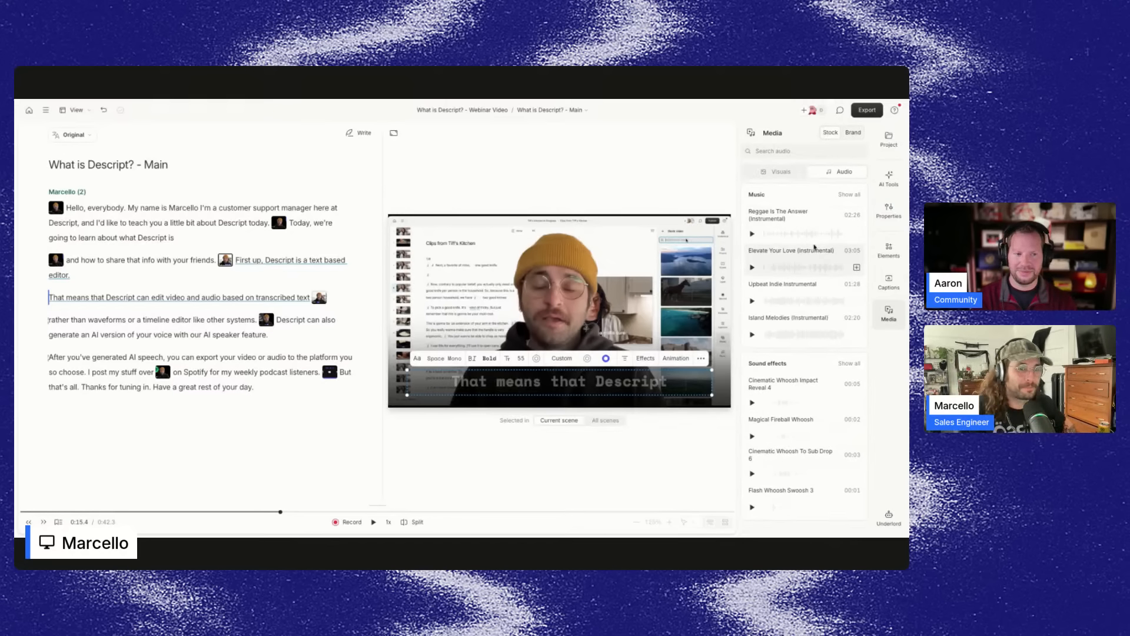
click(778, 171)
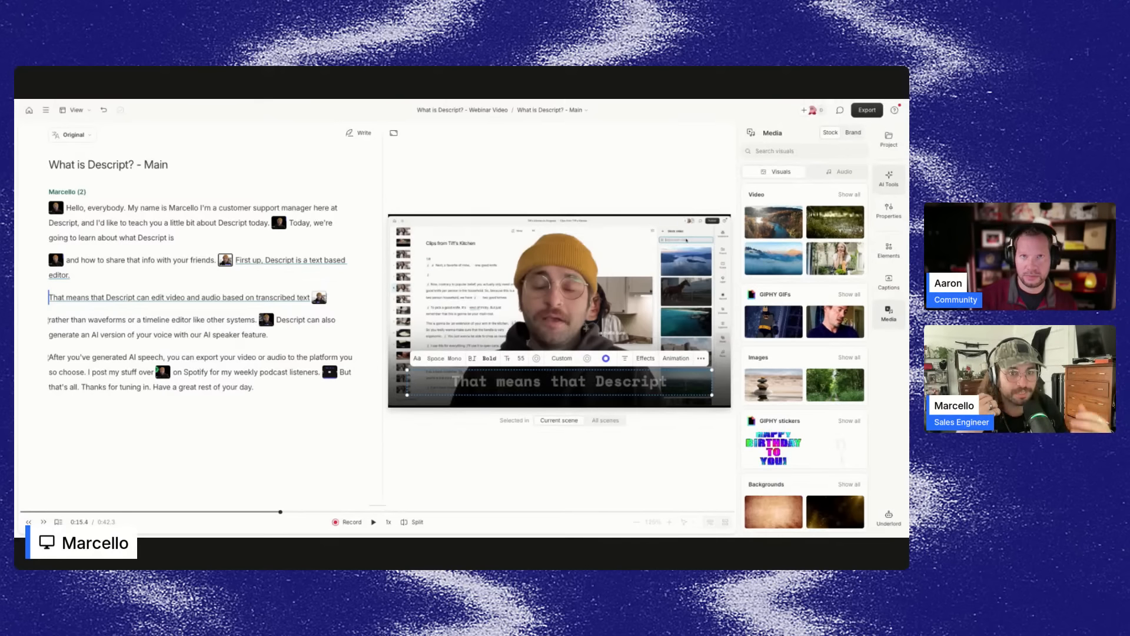
Open the AI Tools panel and look through its sound, look, repurpose, publish and write tools.
click(889, 179)
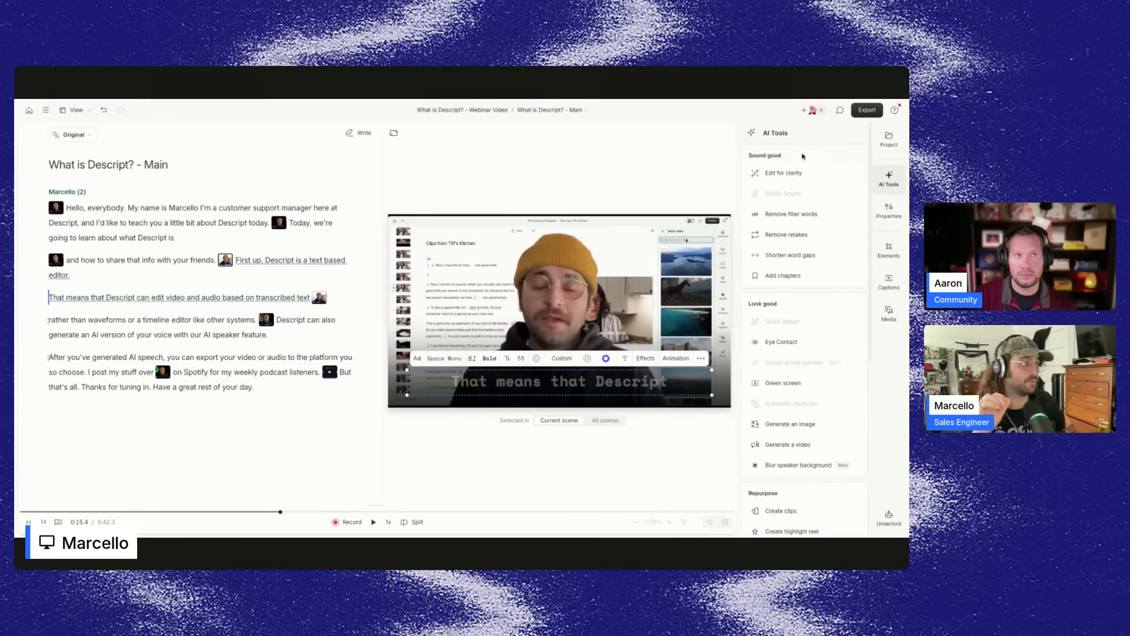
scroll(802, 148, down, 3)
scroll(802, 148, down, 6)
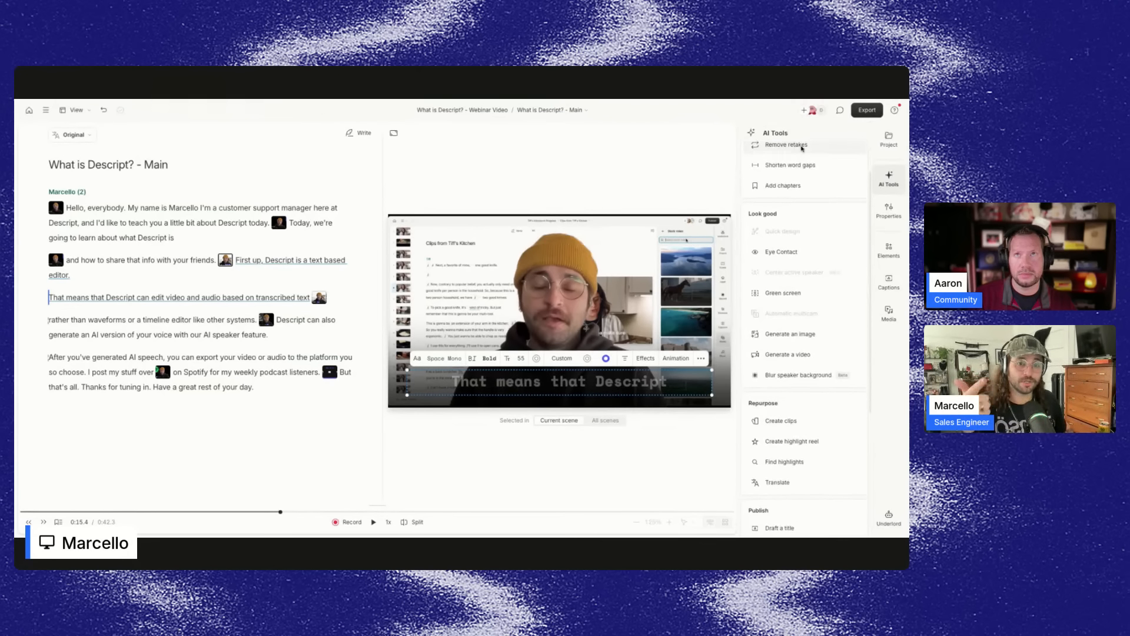
scroll(796, 287, down, 3)
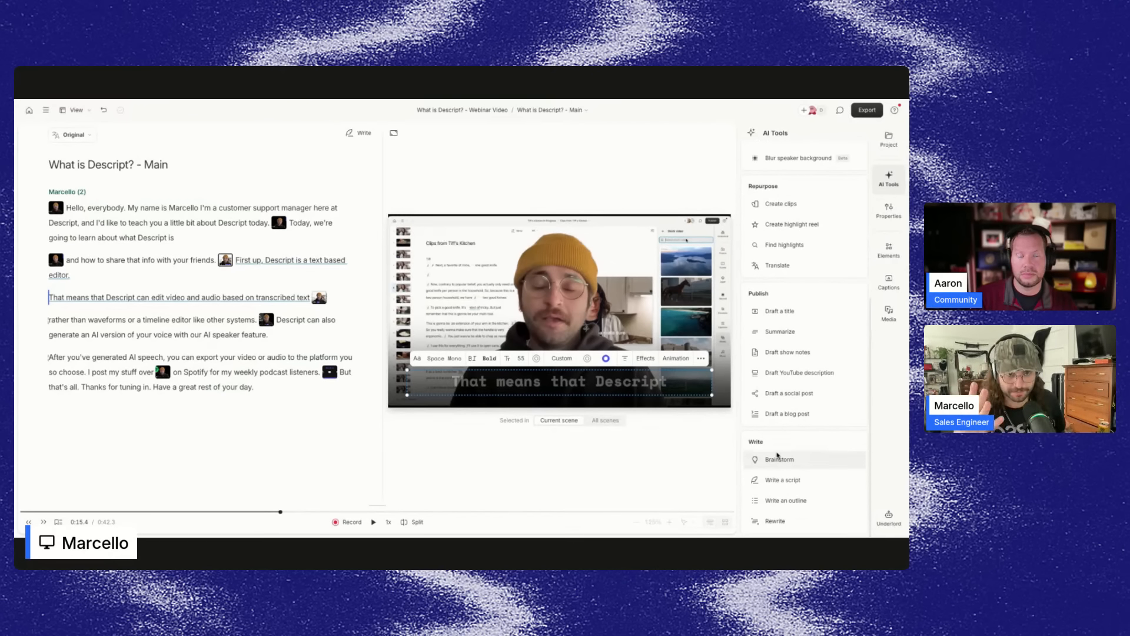
scroll(778, 453, up, 13)
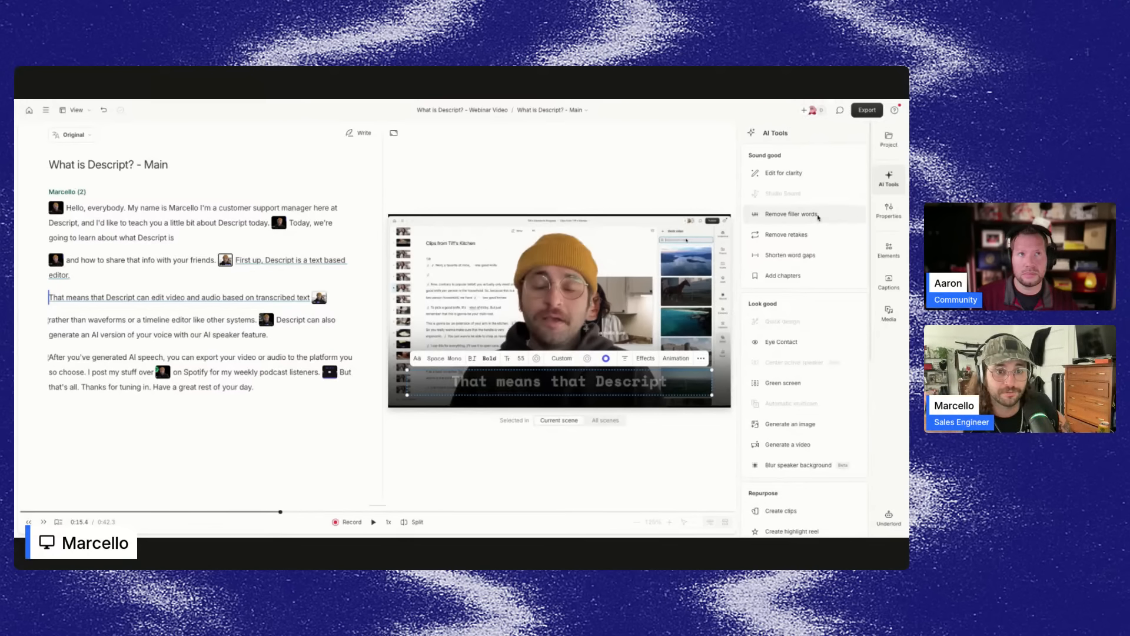
mouse_move(818, 218)
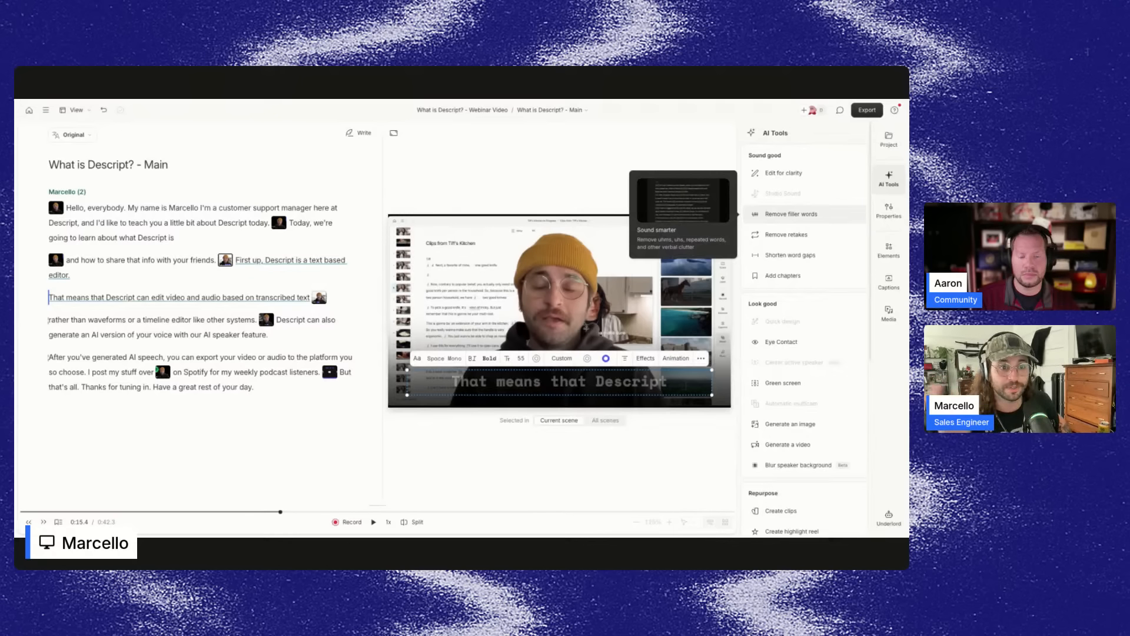
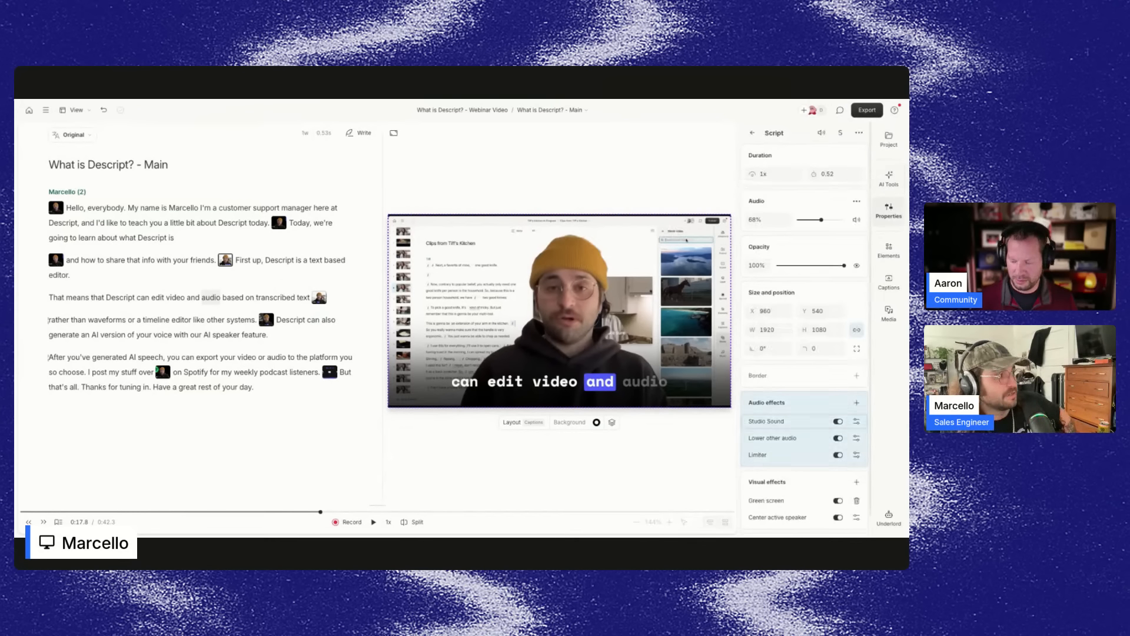
Open the AI Tools panel and scroll through its Sound good and Look good tools.
click(783, 194)
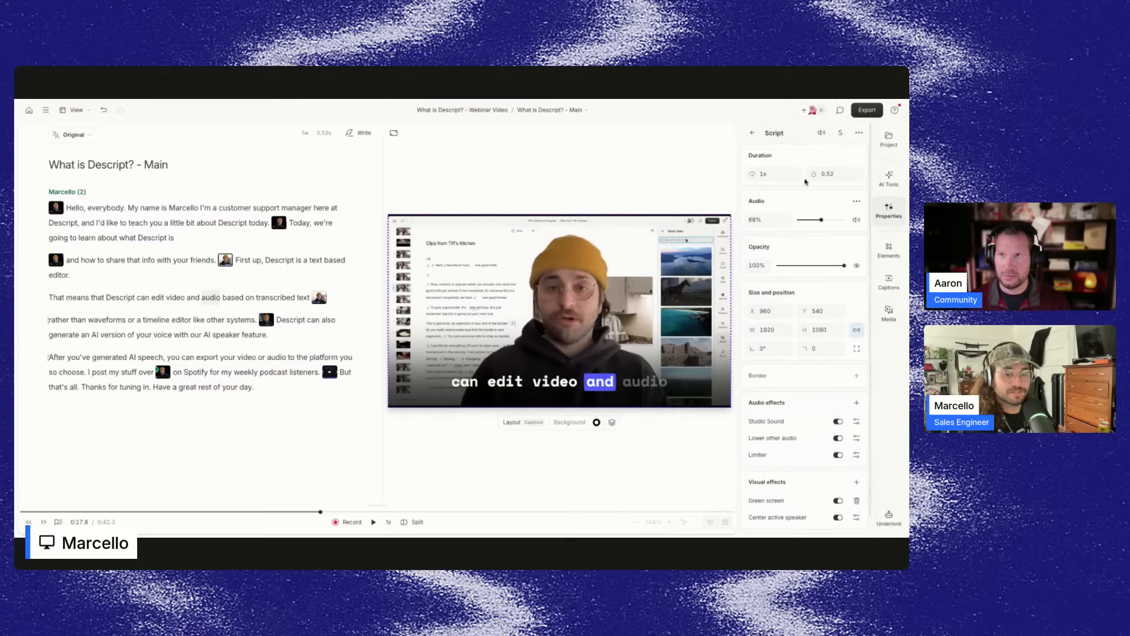
click(753, 133)
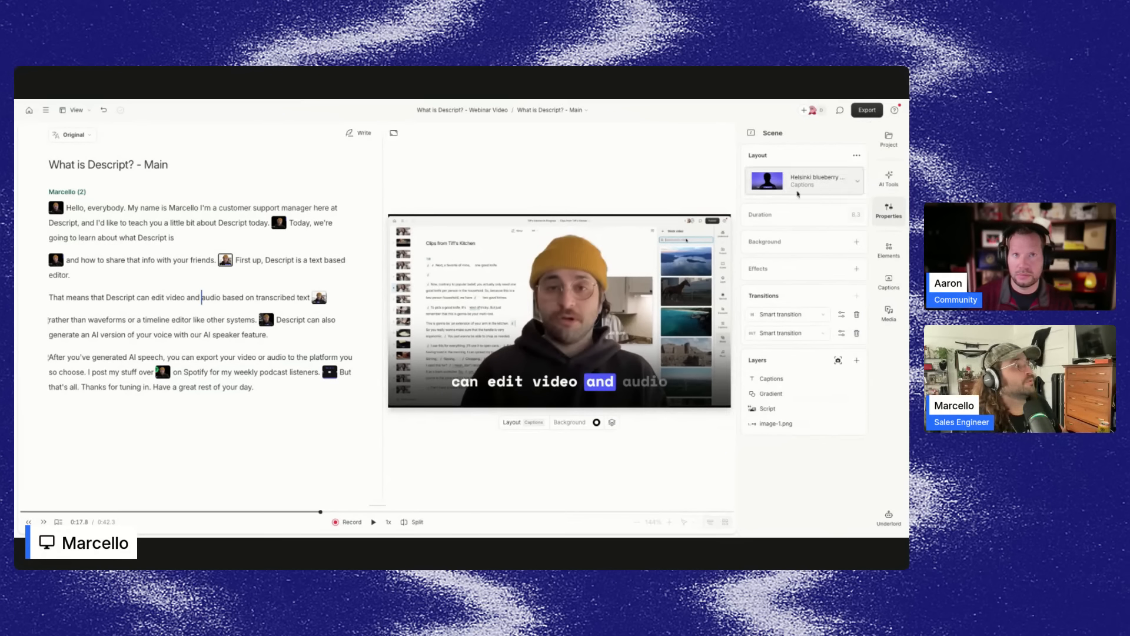
click(889, 179)
scroll(782, 304, down, 2)
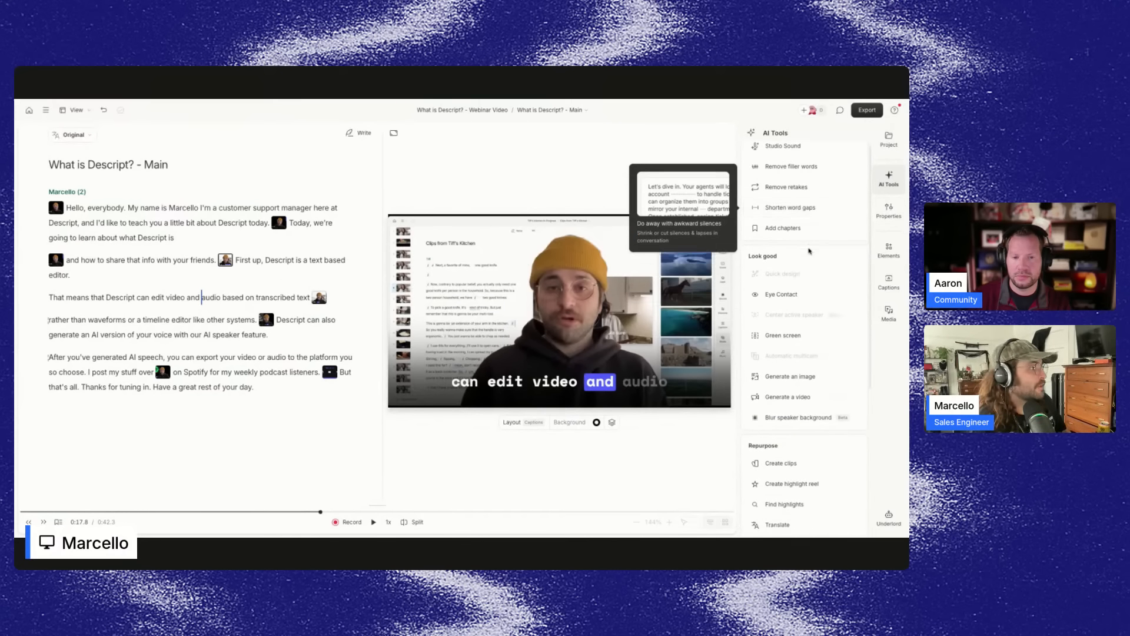
scroll(784, 256, down, 2)
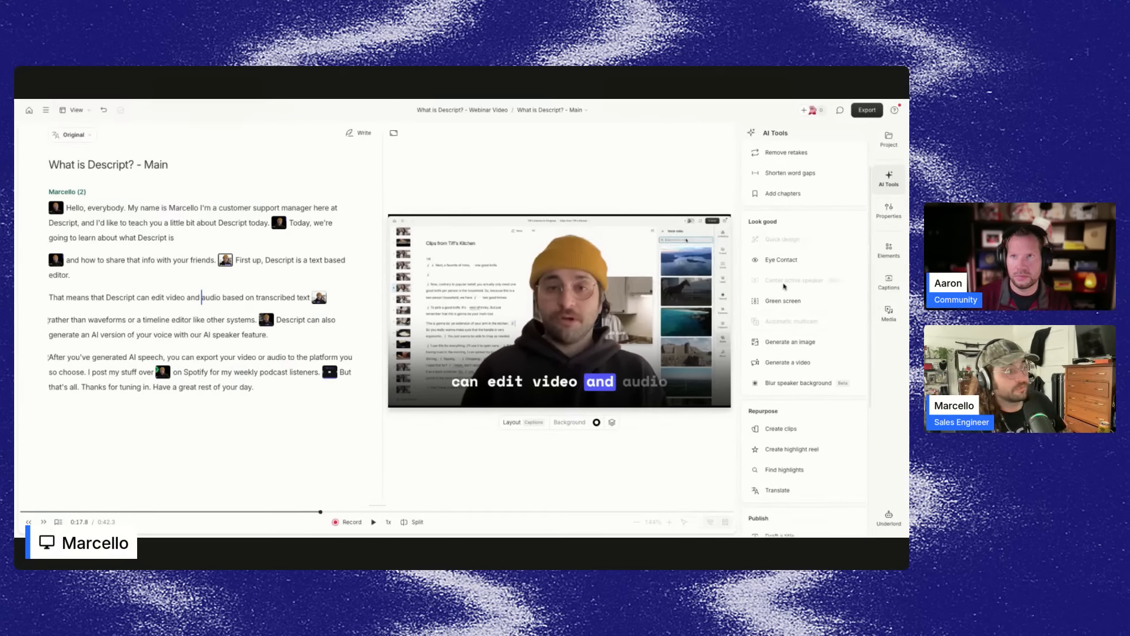
mouse_move(784, 261)
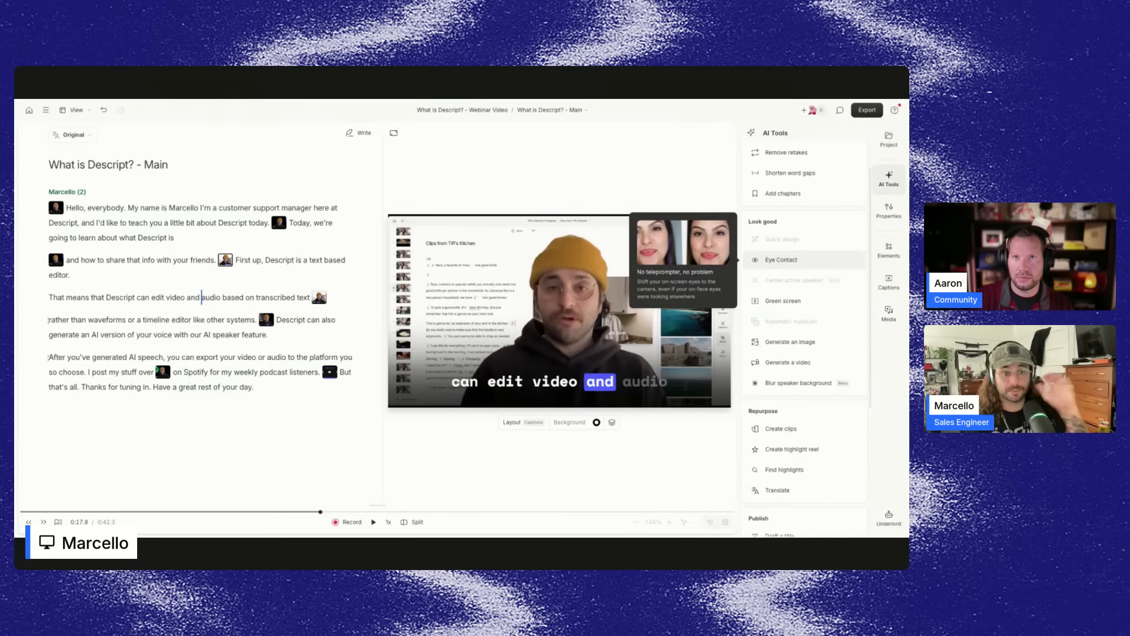
Open Generate an image, view its model settings and choose the Nano Banana model.
click(790, 342)
click(781, 223)
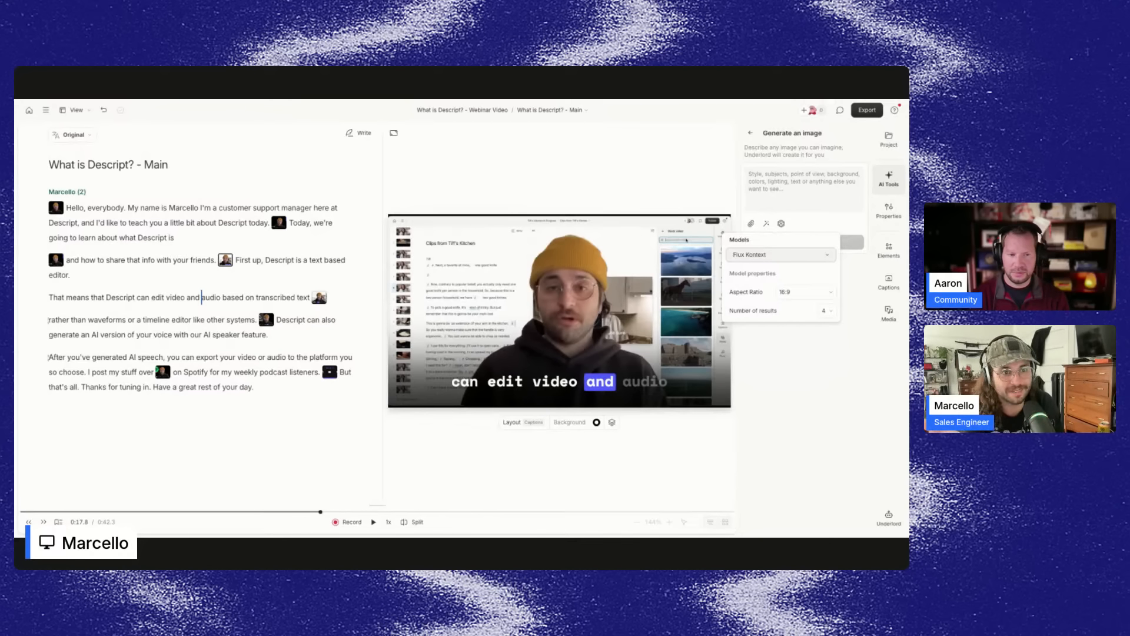
click(781, 255)
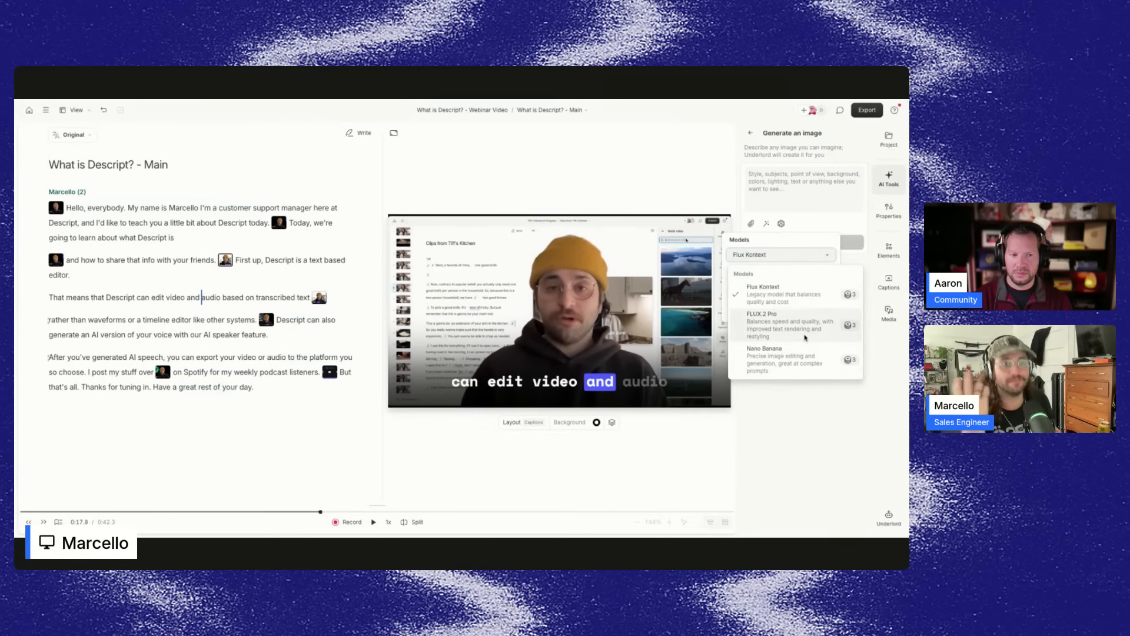
click(784, 369)
click(777, 255)
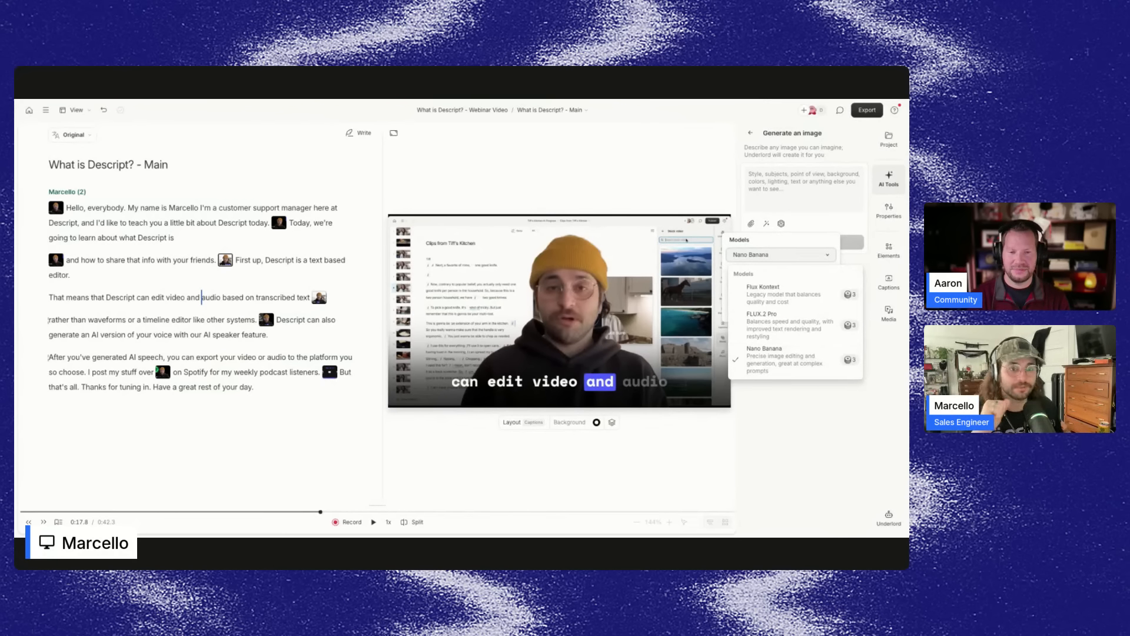
click(769, 141)
click(752, 134)
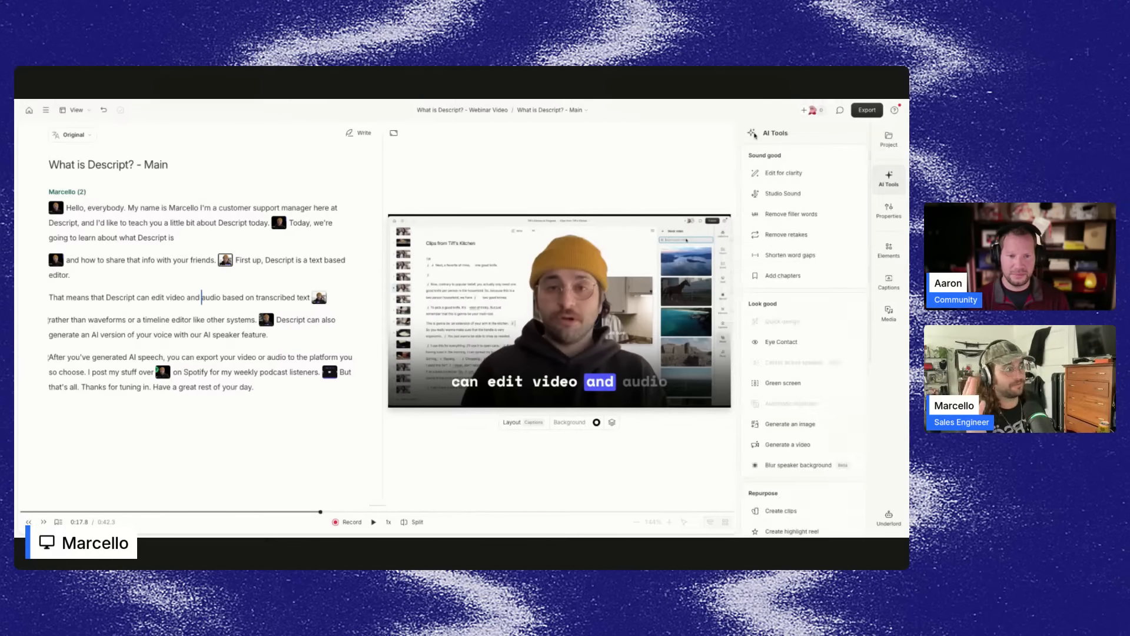
Open Generate a video and browse the list of available video models in its settings.
click(789, 445)
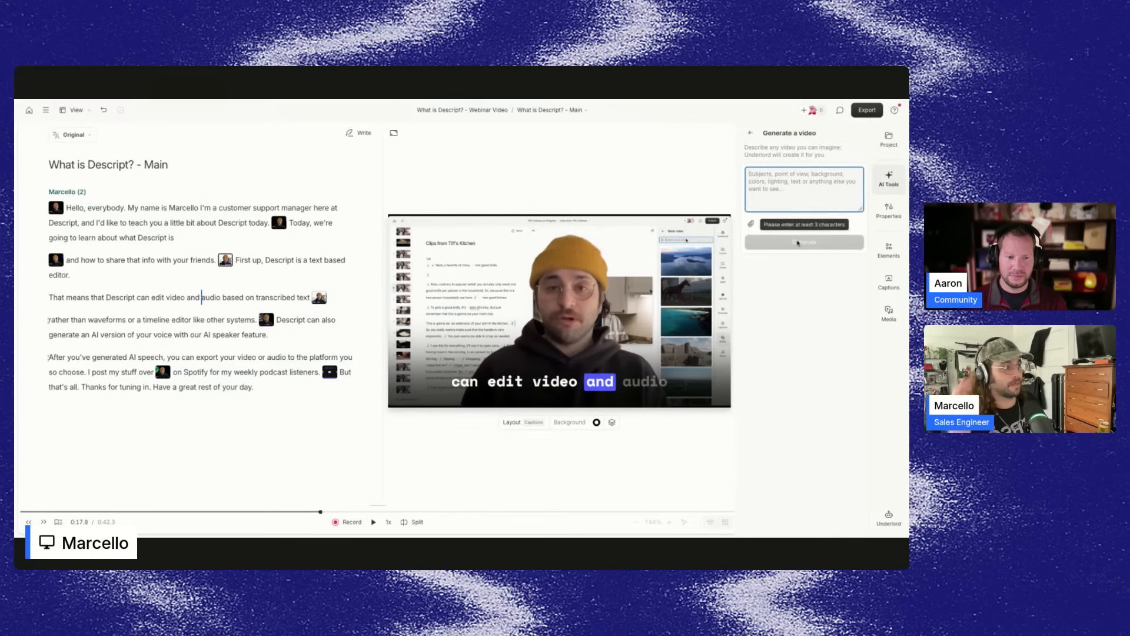
click(782, 224)
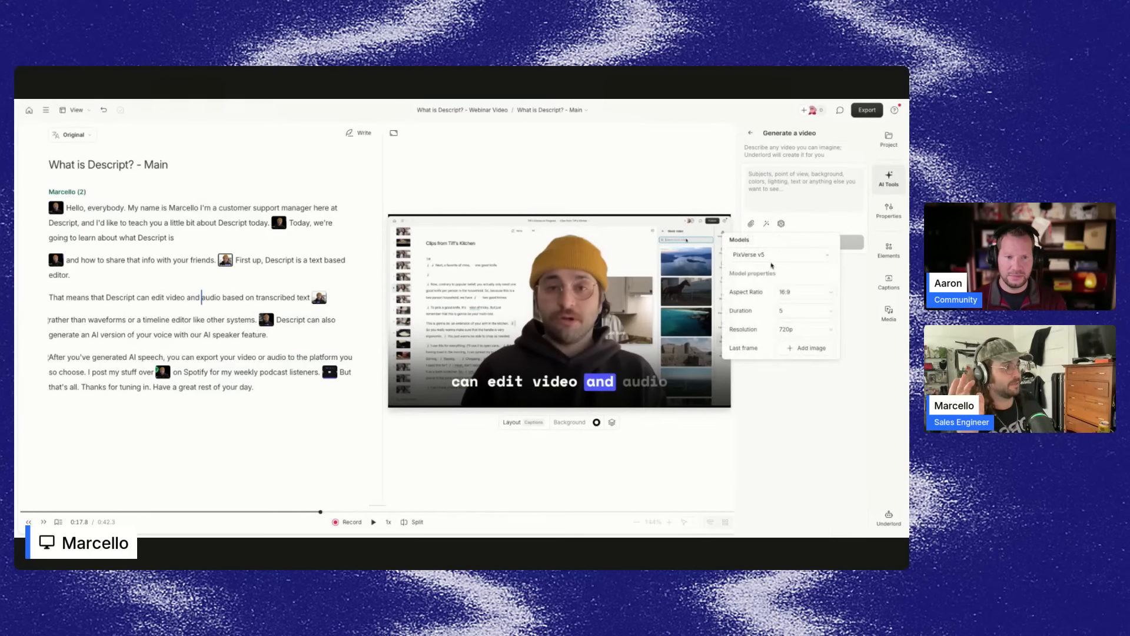
click(780, 255)
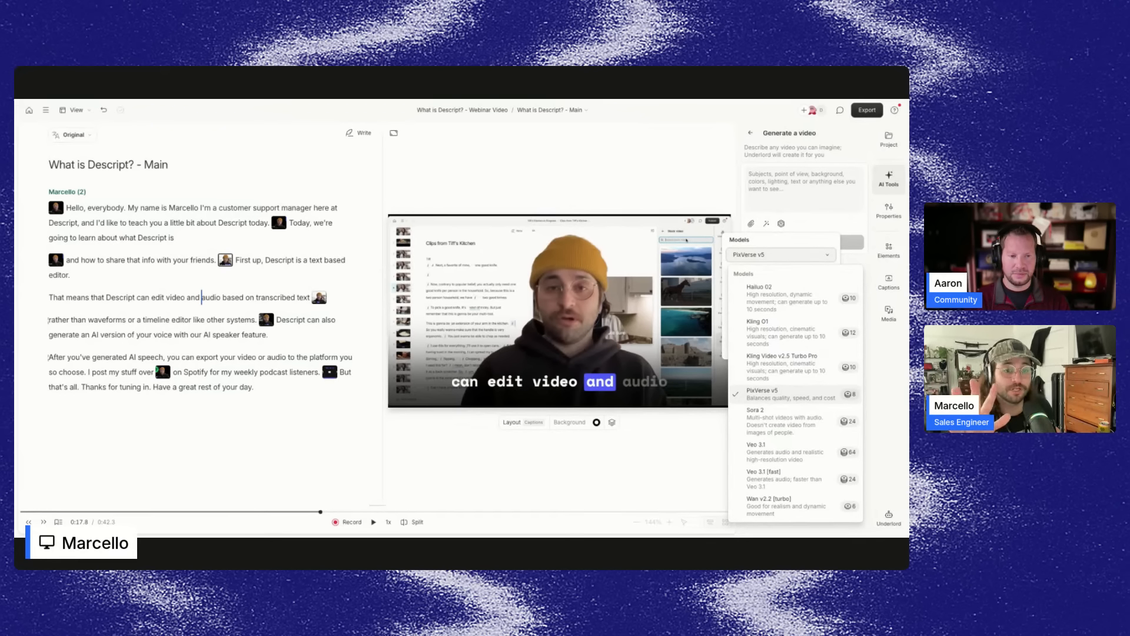
click(804, 191)
click(751, 133)
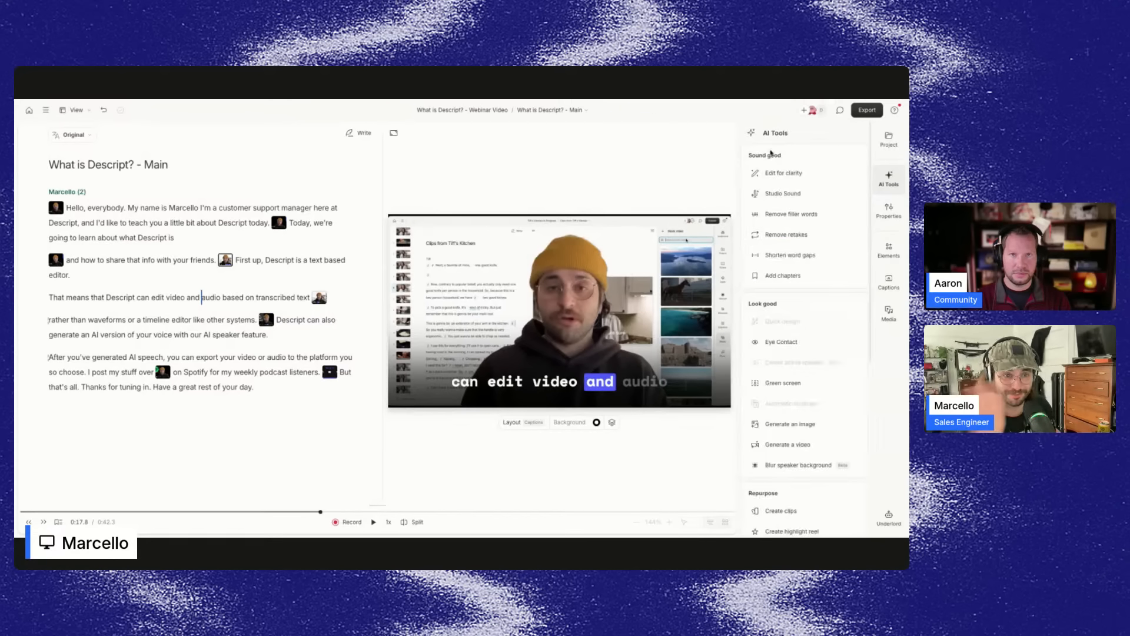
Open Create clips and review its number of clips, clip duration, layout and topic options.
mouse_move(744, 323)
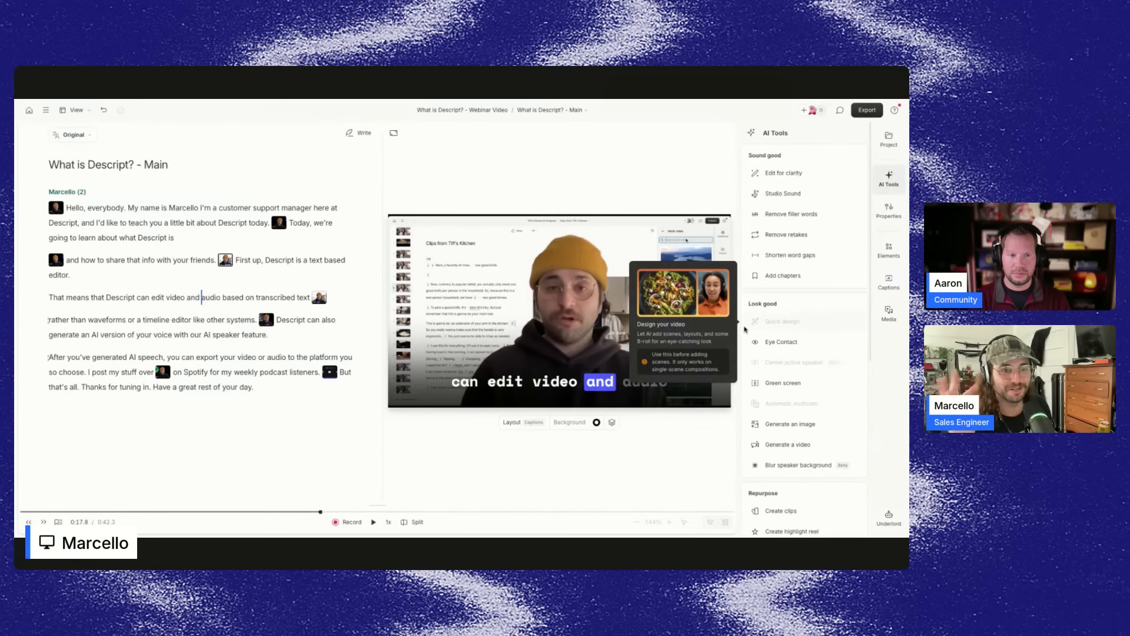
scroll(804, 323, down, 5)
mouse_move(782, 204)
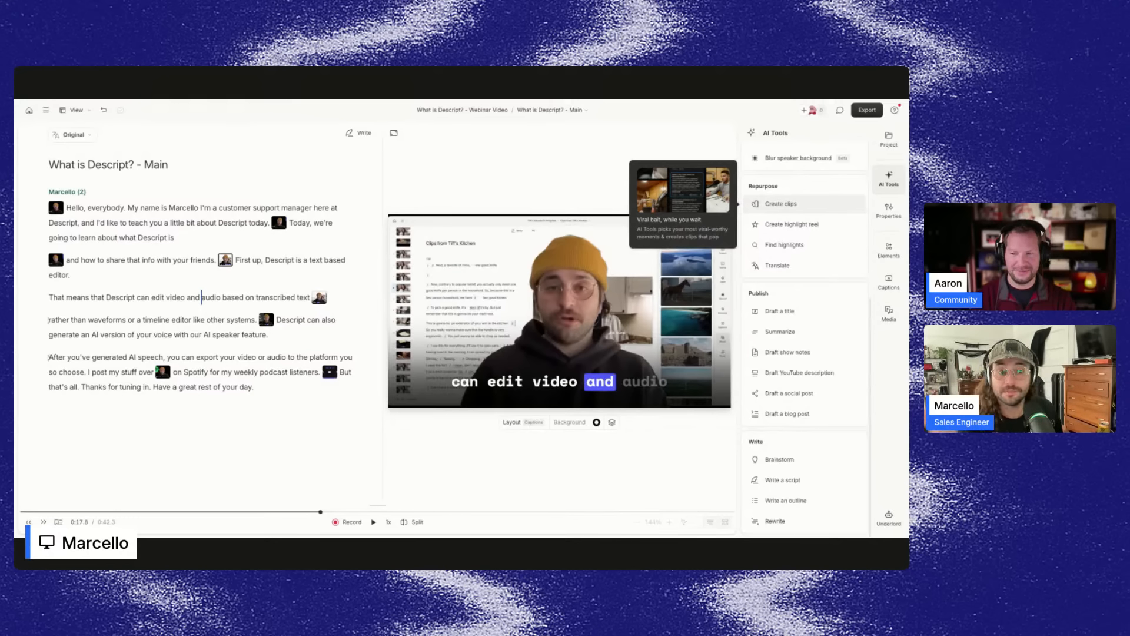
click(781, 204)
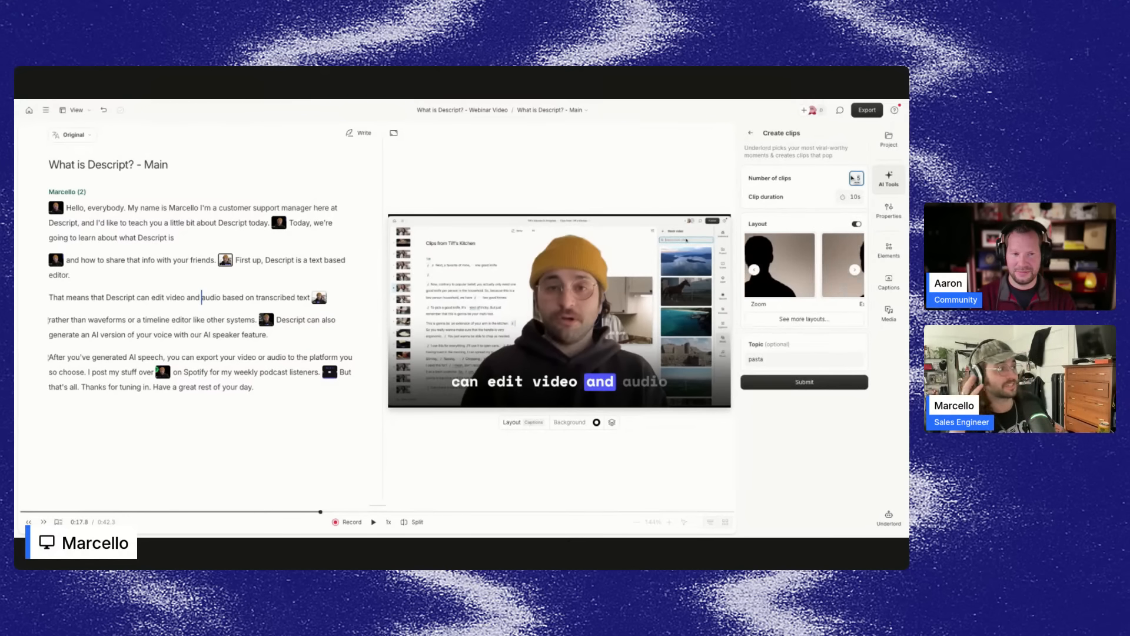
click(854, 197)
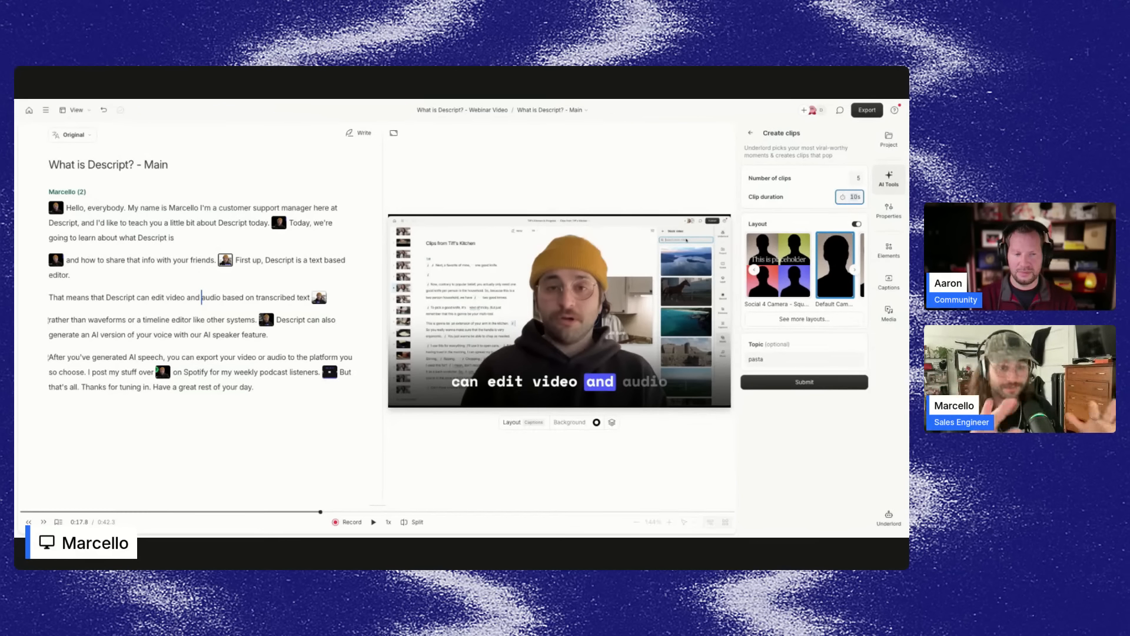
click(764, 359)
Return to the AI Tools list and scroll down to the Repurpose and Publish tools.
click(751, 133)
scroll(786, 412, down, 2)
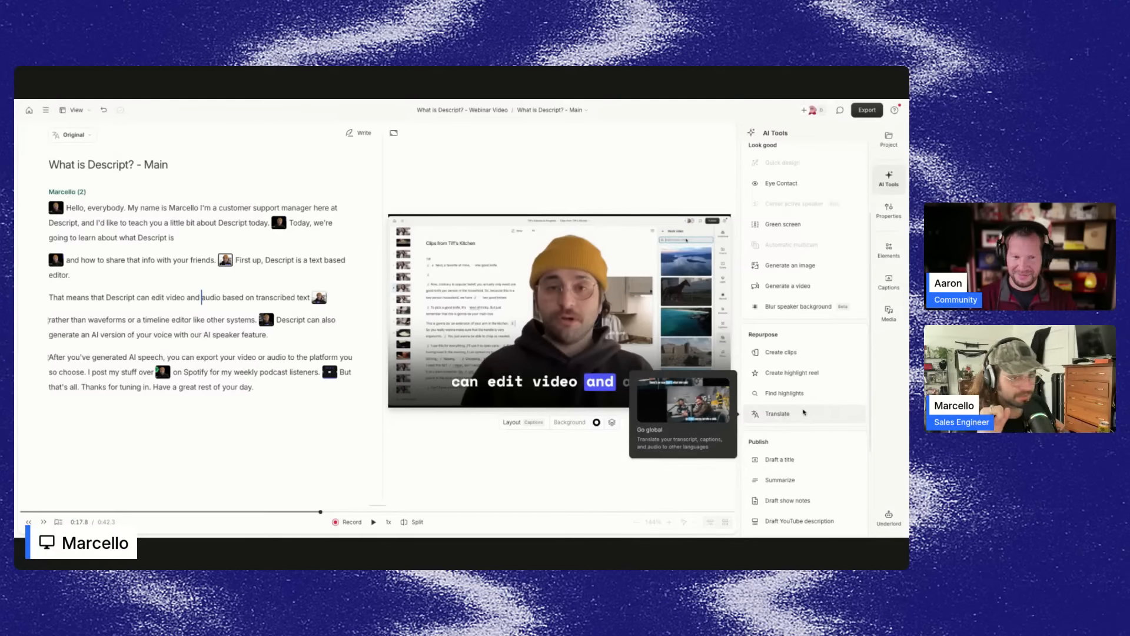
scroll(802, 412, down, 1)
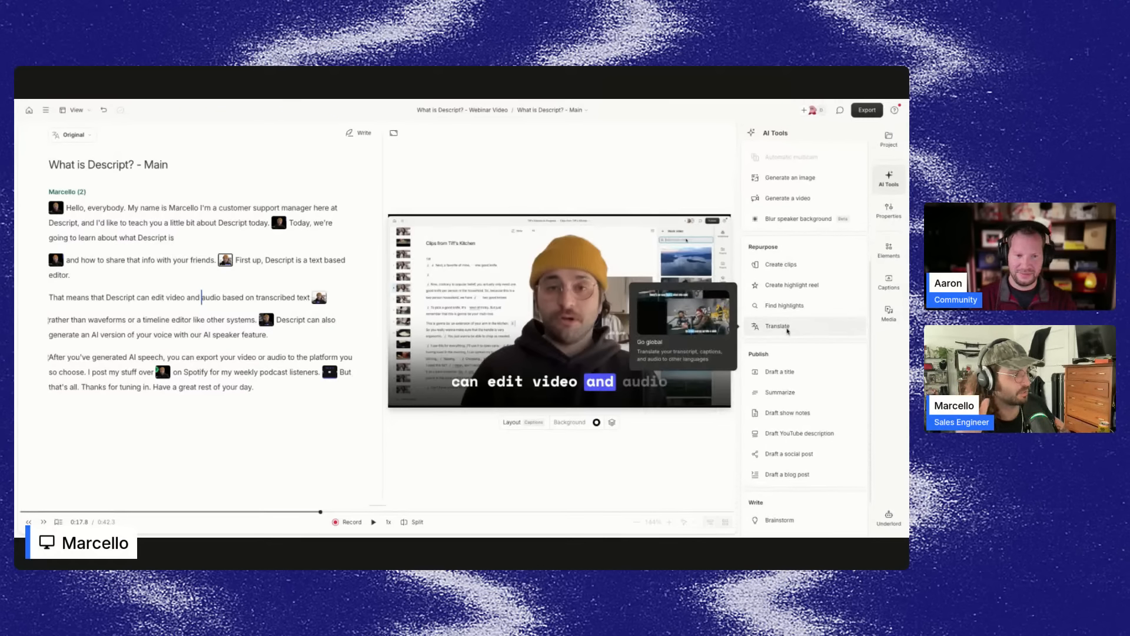
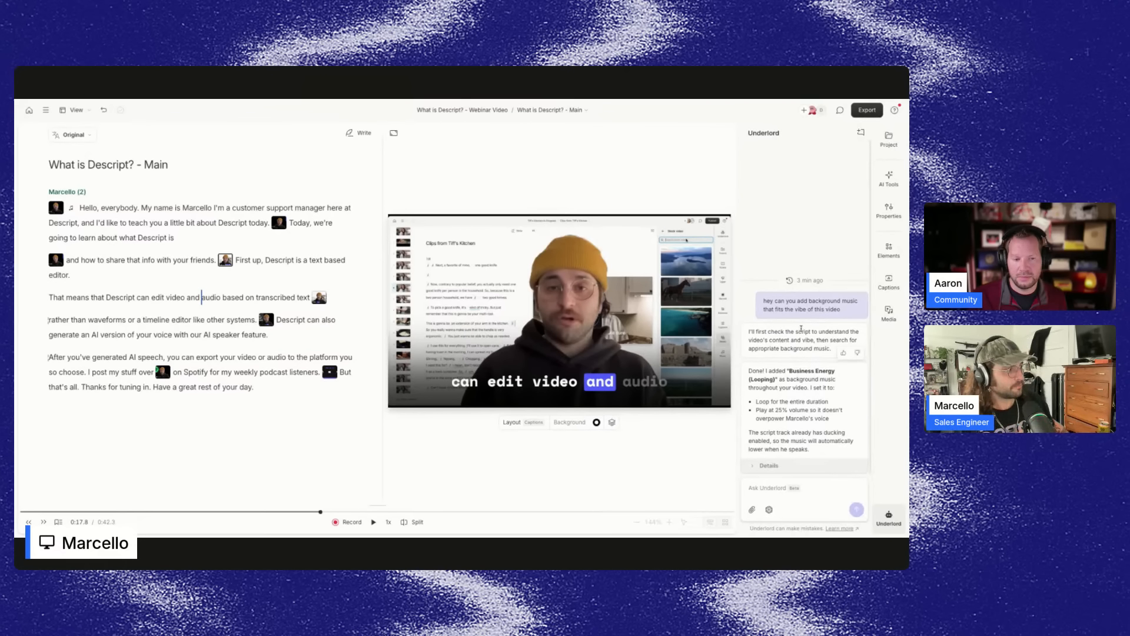
Revert the project to the Underlord checkpoint from 3 min ago and start a new Underlord chat.
click(805, 280)
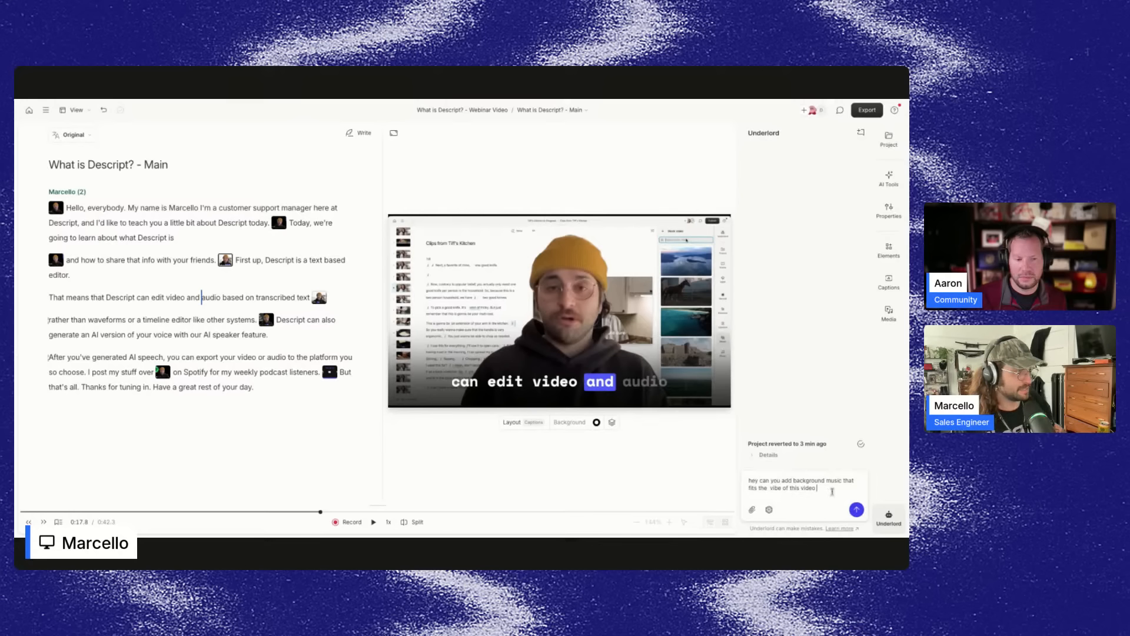
click(894, 516)
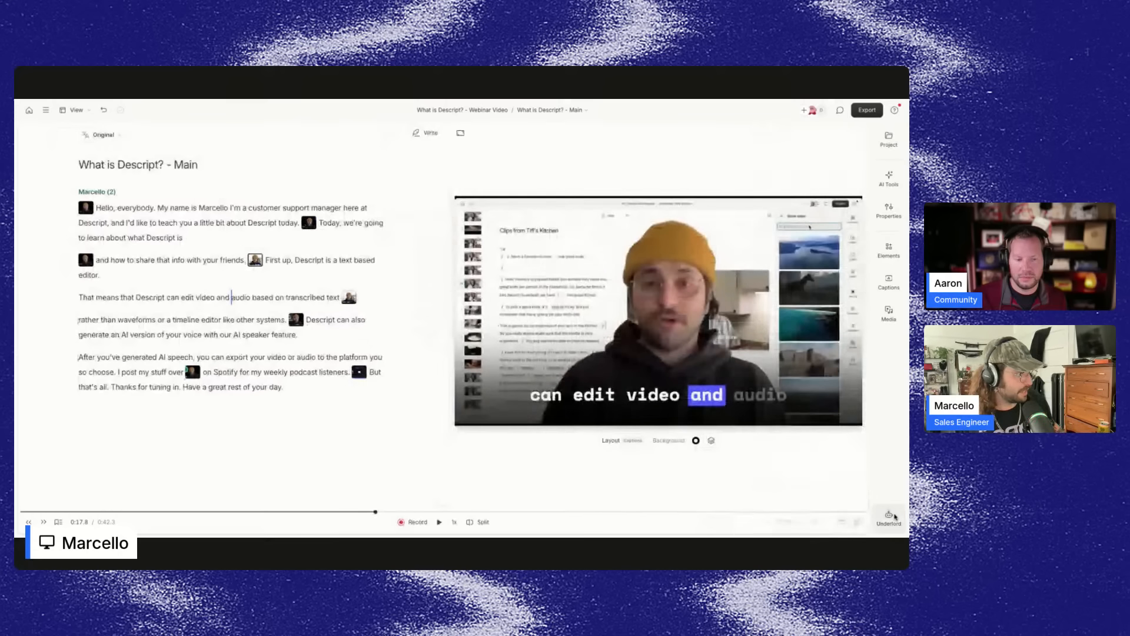
click(894, 516)
click(860, 130)
Browse Underlord's popular video templates, open the New template prompt editor, and cancel it.
click(530, 344)
click(789, 410)
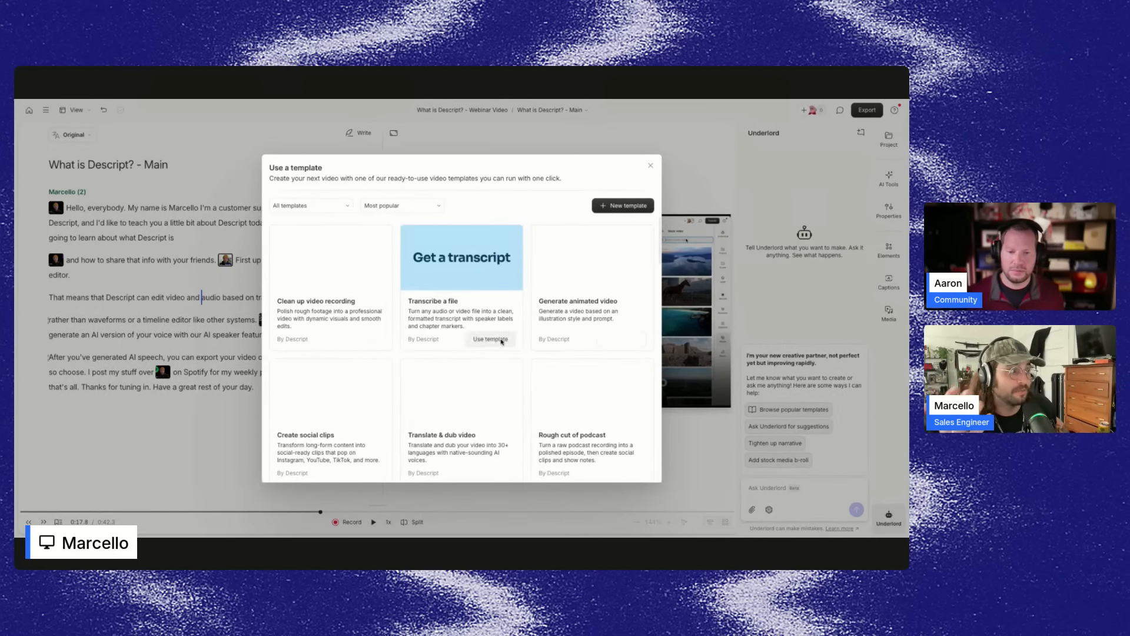
scroll(501, 342, down, 3)
scroll(501, 342, up, 2)
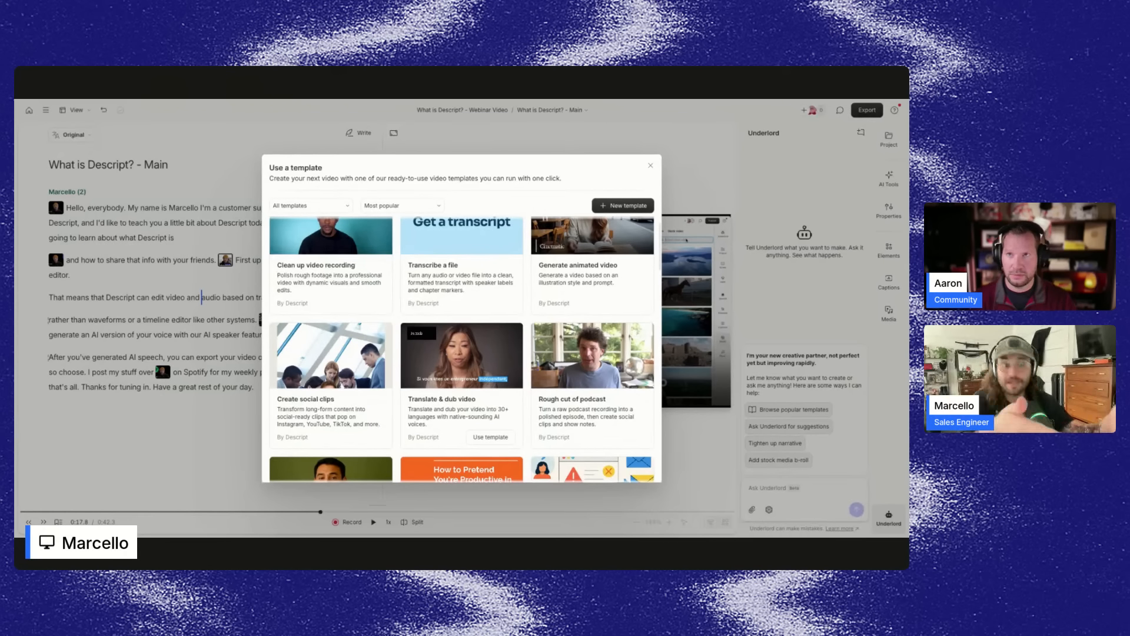
scroll(586, 303, up, 1)
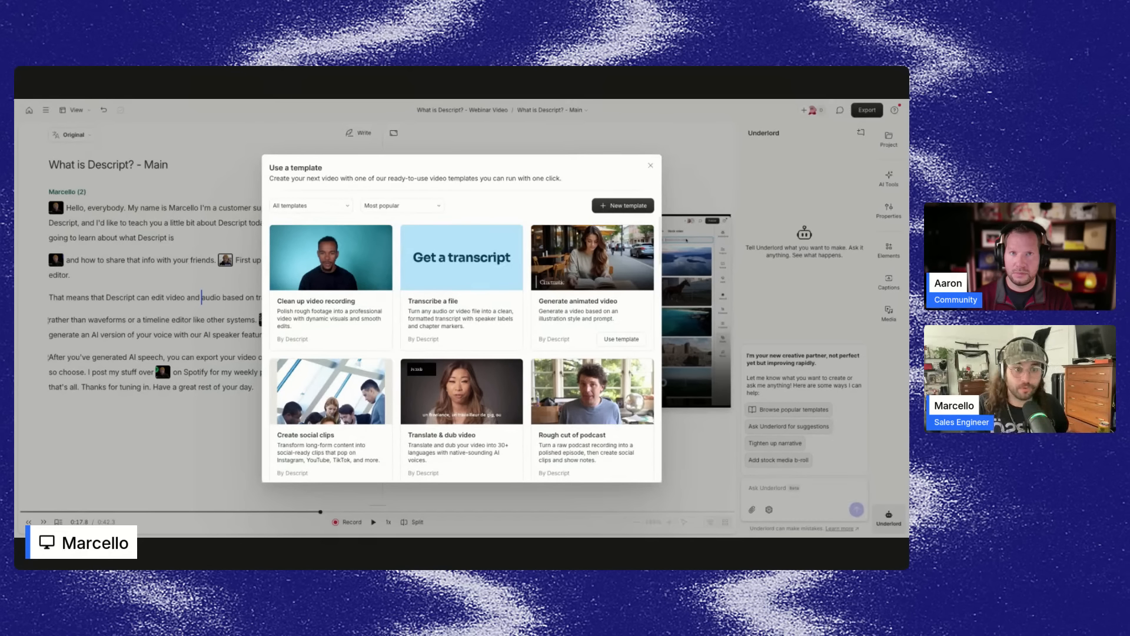
click(622, 206)
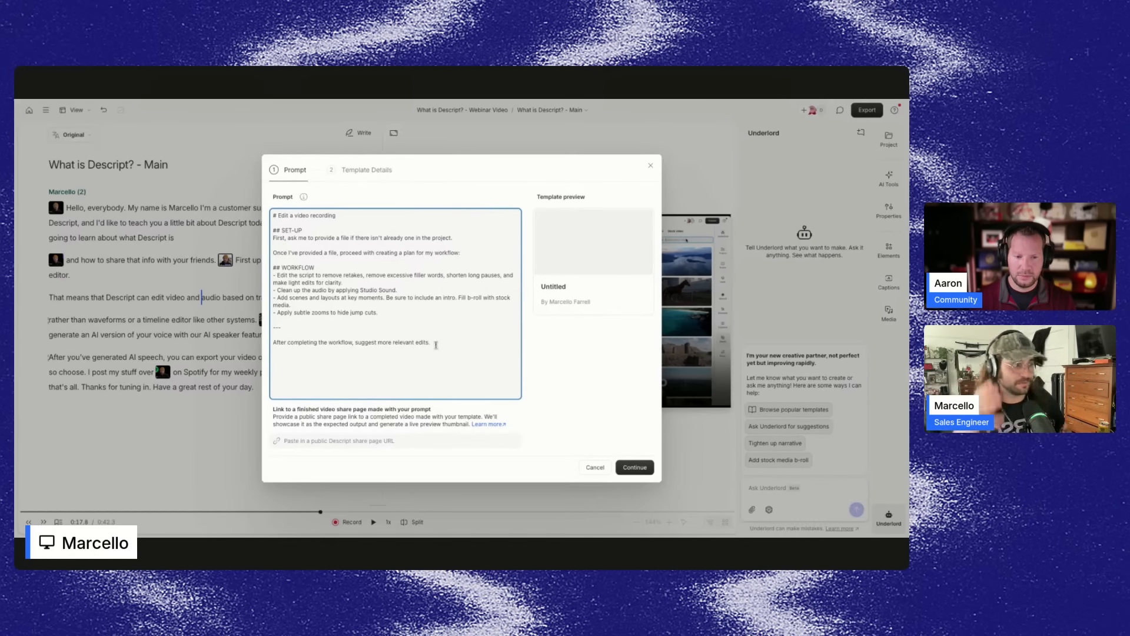
click(595, 467)
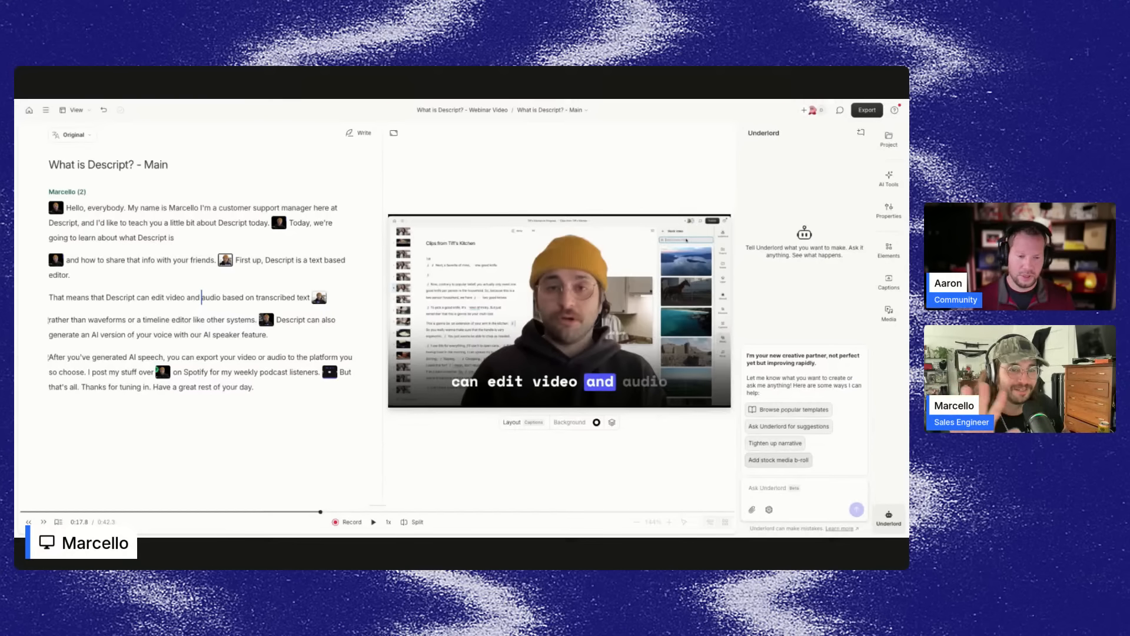
Open Underlord's model selector and choose Claude Opus 4.5.
click(769, 510)
click(768, 511)
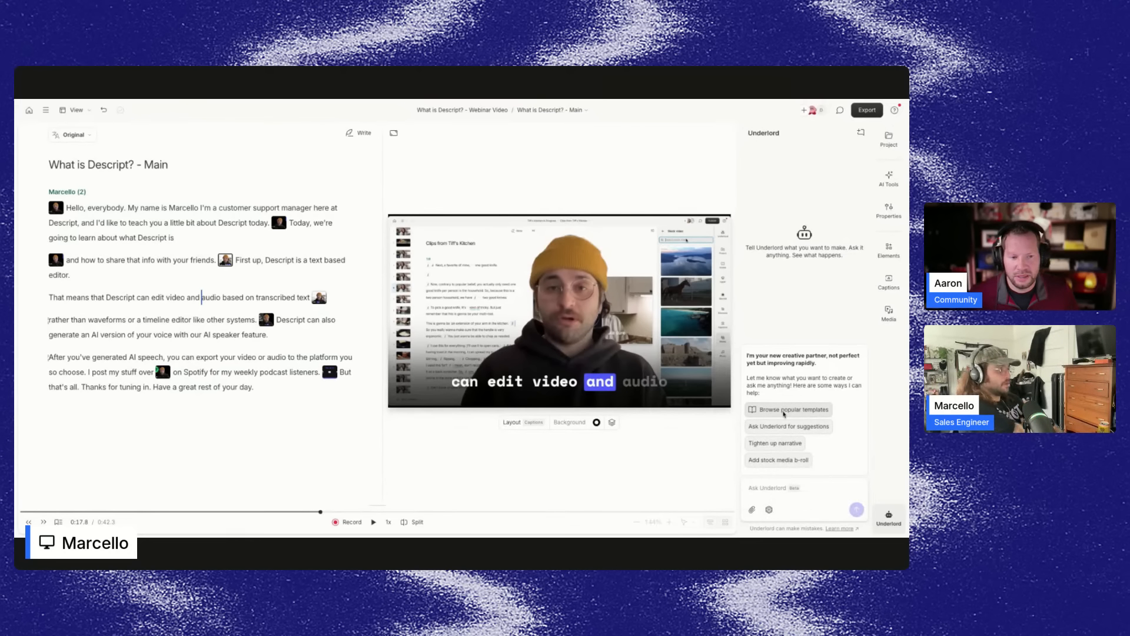
click(769, 510)
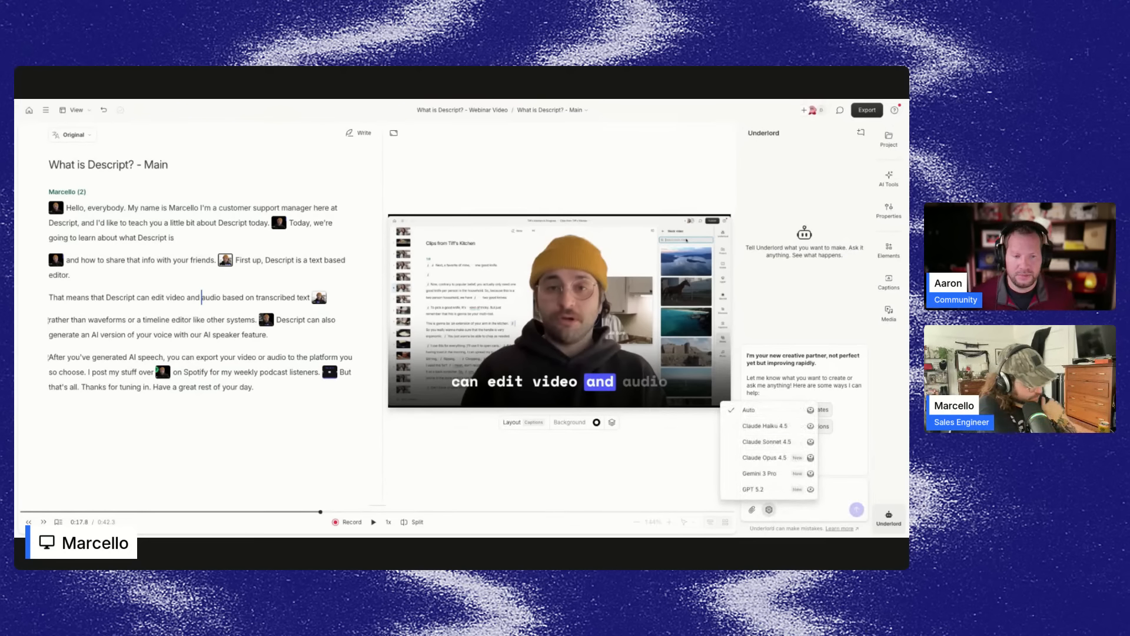
click(769, 509)
click(769, 511)
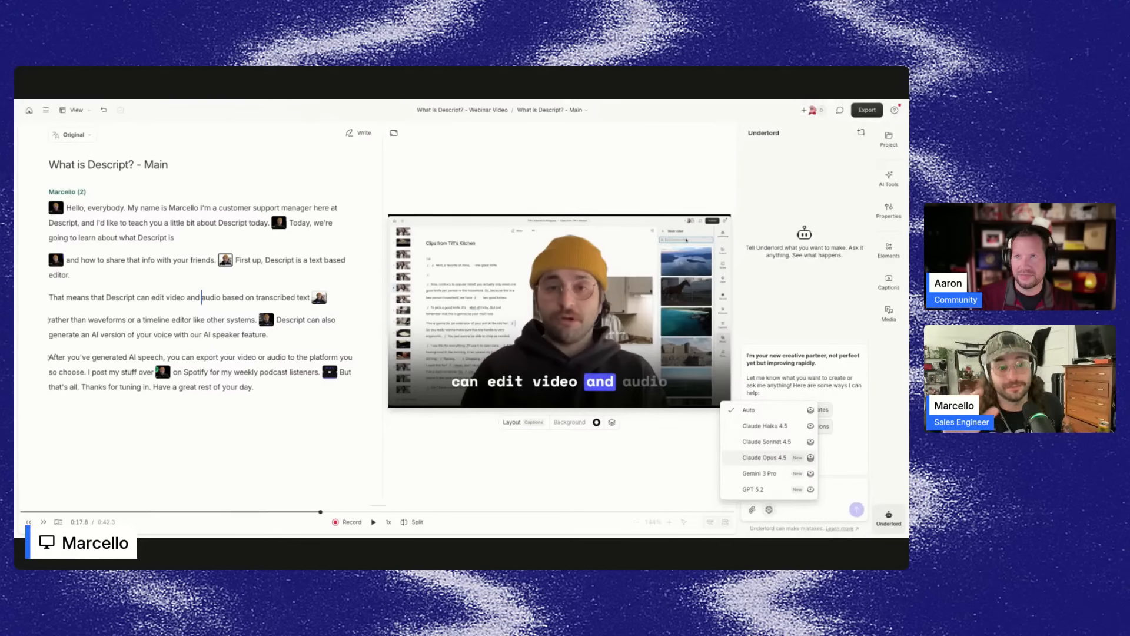
click(771, 459)
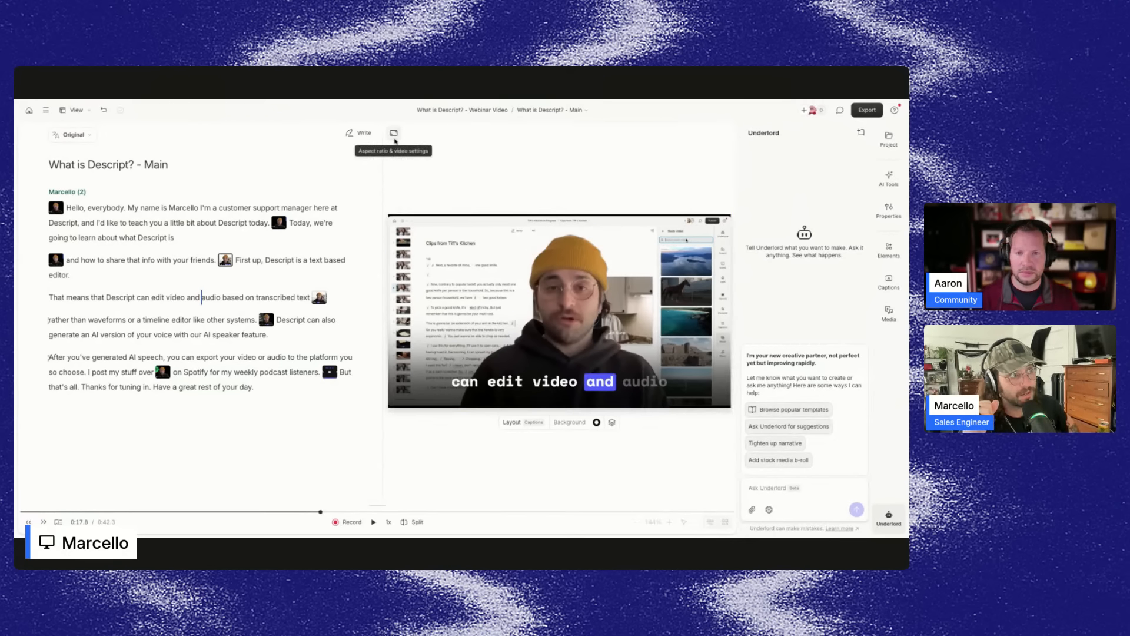
Switch the video to Portrait aspect ratio and apply the Default Camera layout.
click(394, 134)
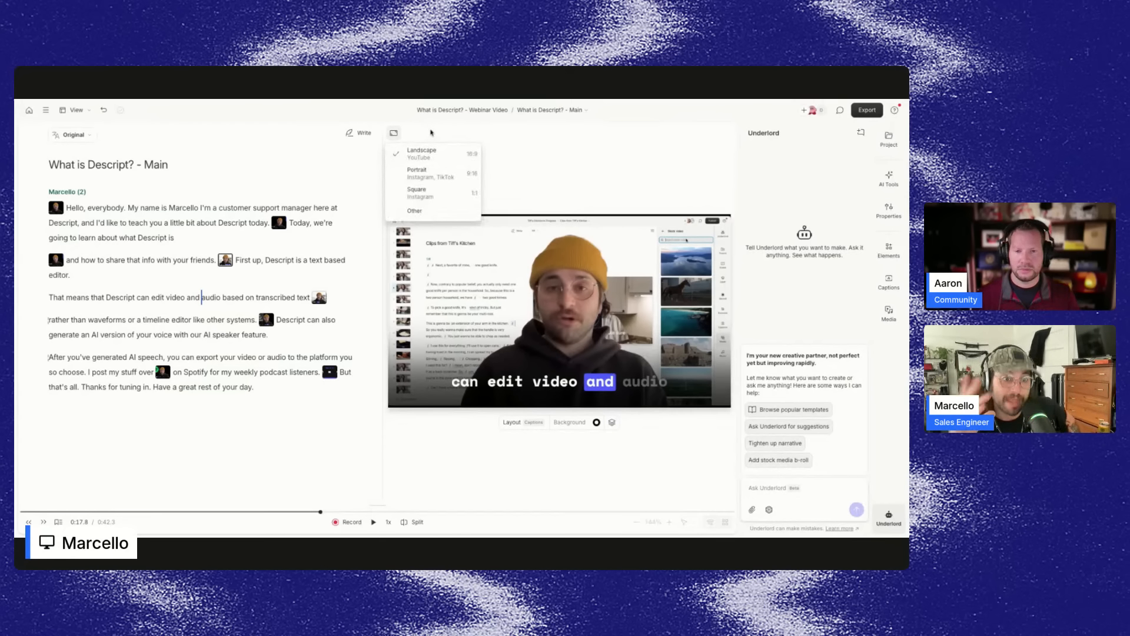
click(433, 184)
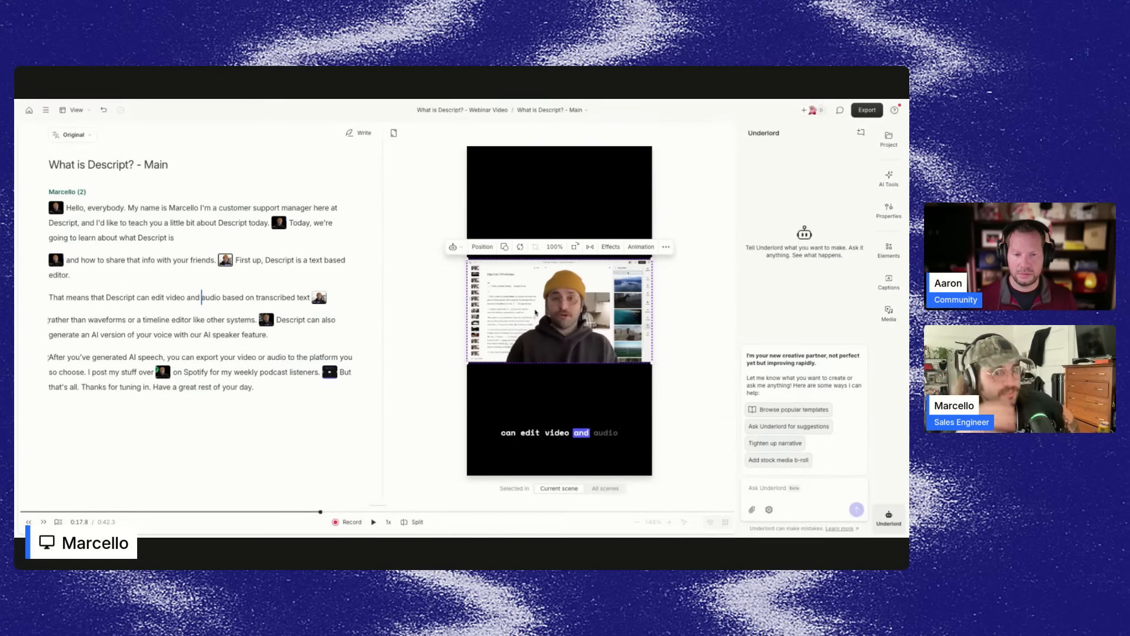
click(443, 469)
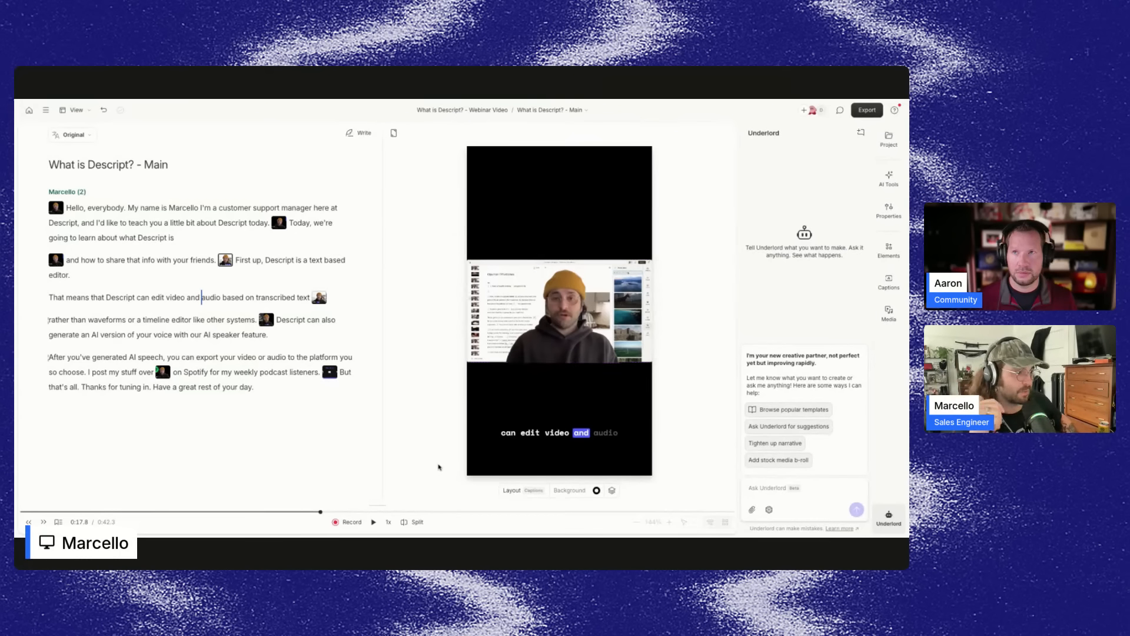
click(519, 492)
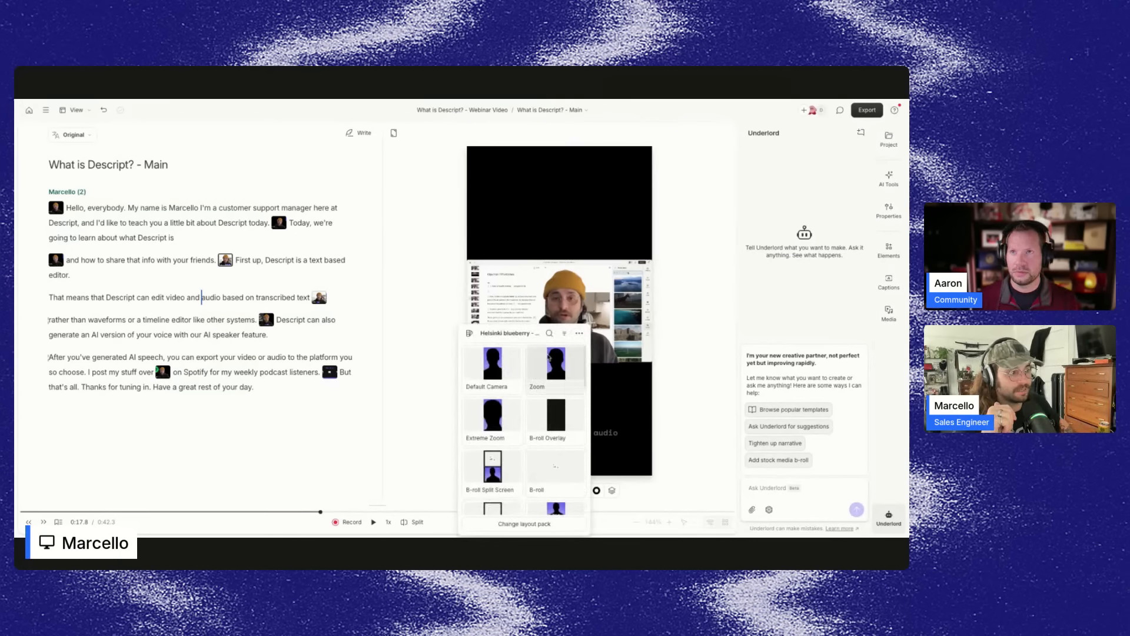
click(504, 362)
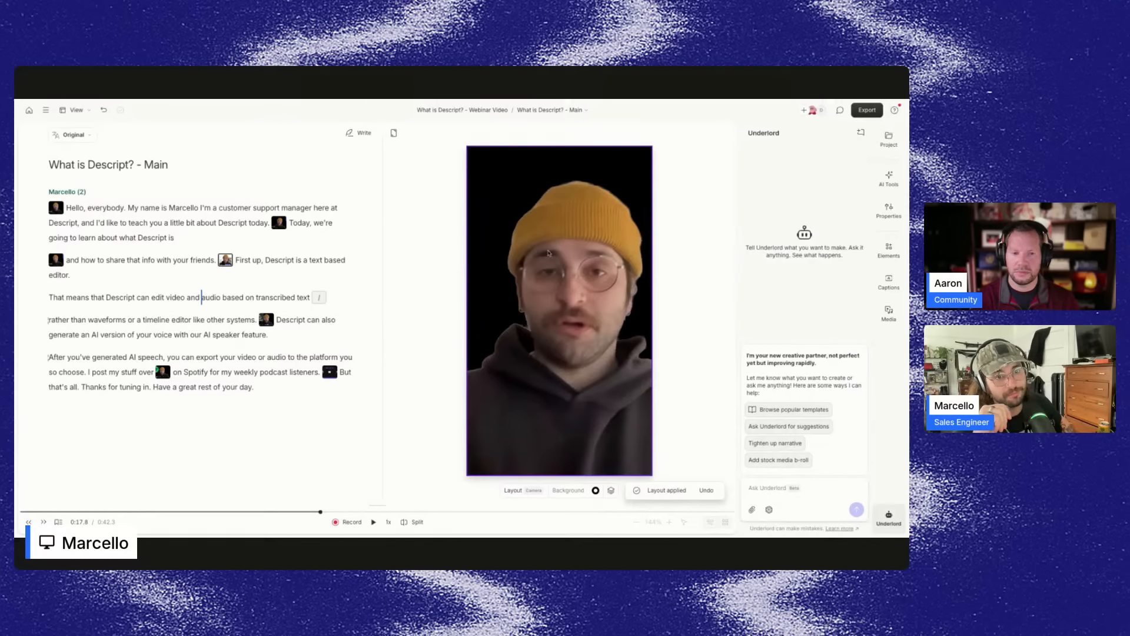
click(394, 132)
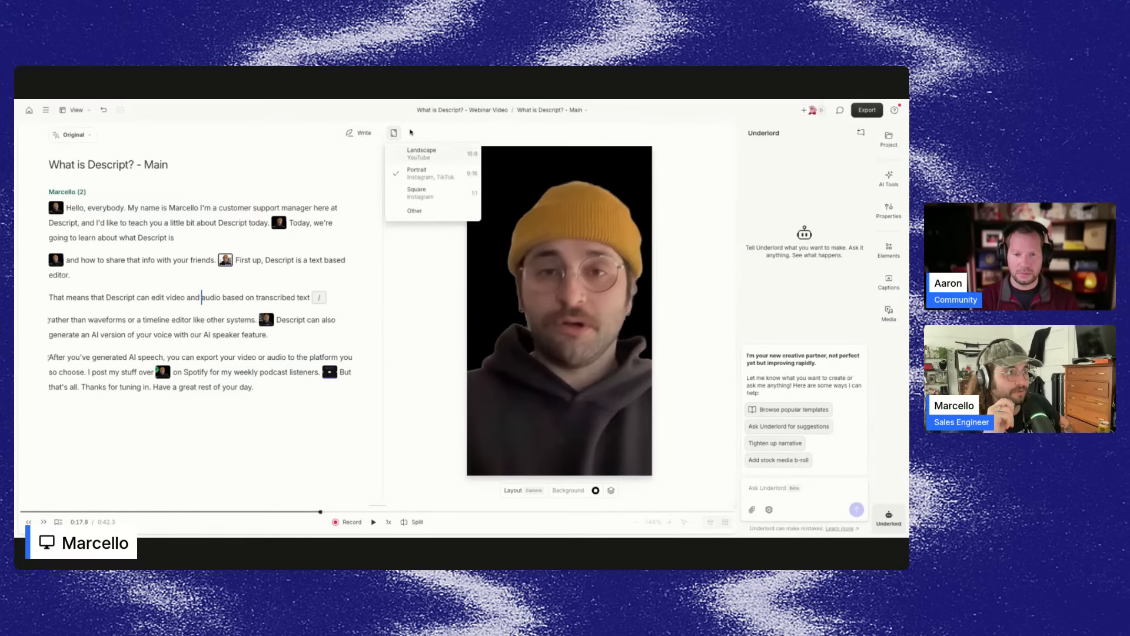
click(429, 365)
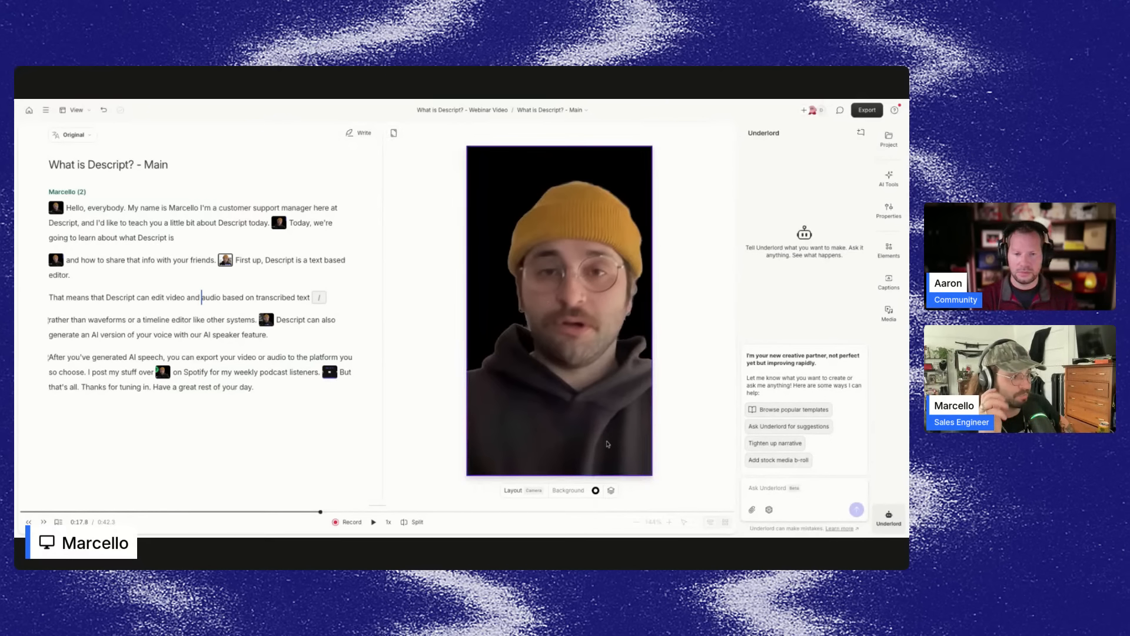
click(532, 489)
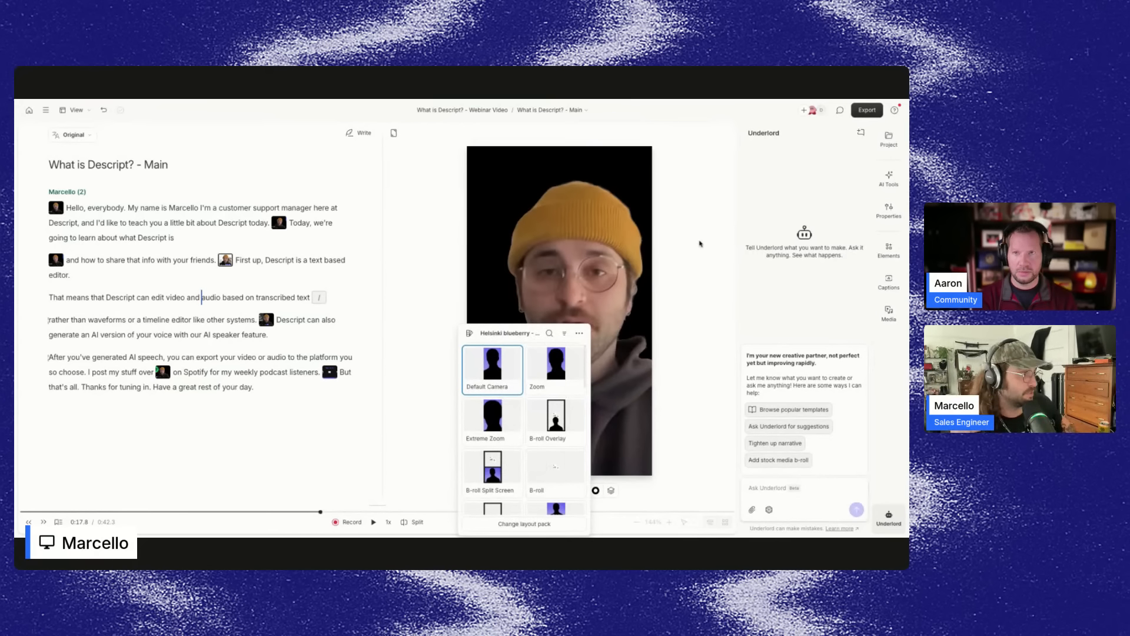
click(701, 245)
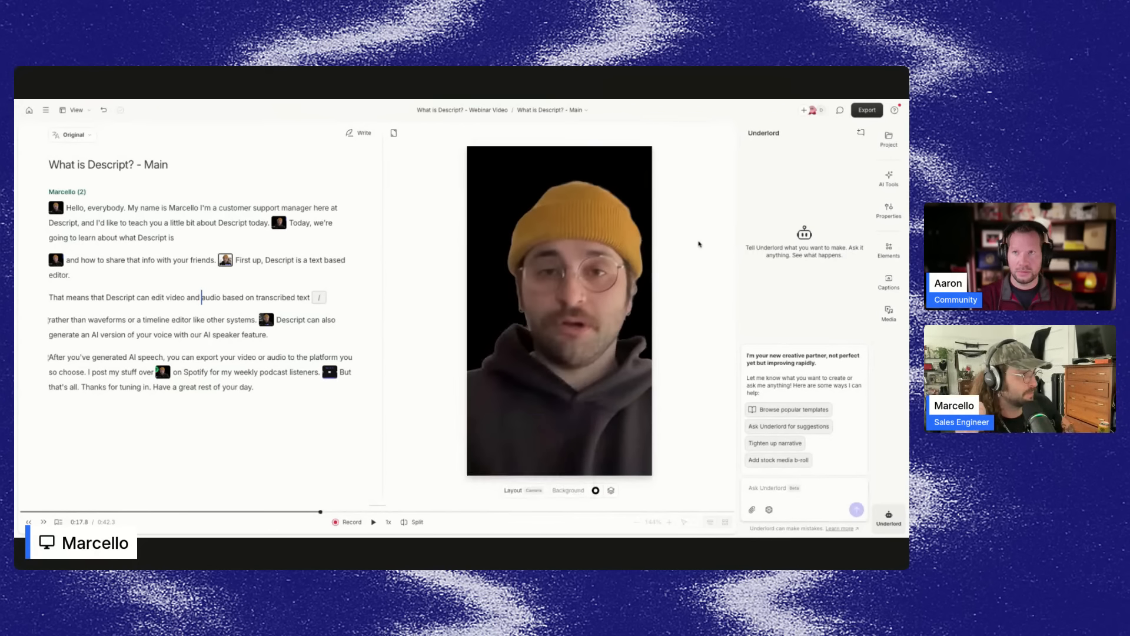
Open Create clips in AI Tools and browse more of its layout options, then return to Underlord.
click(890, 178)
scroll(780, 464, down, 5)
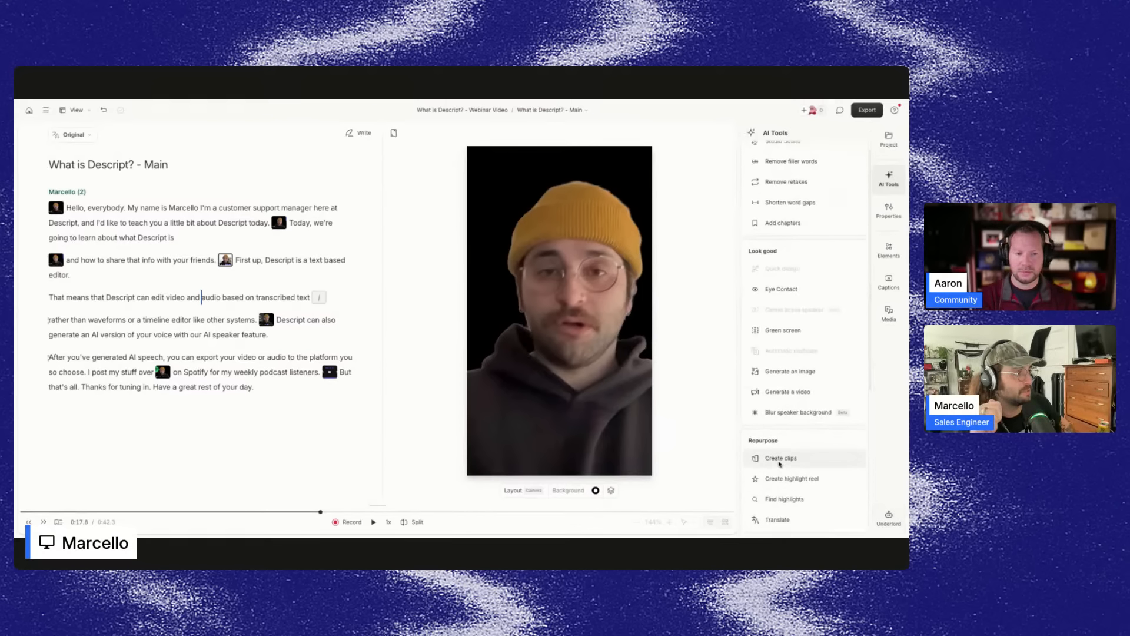
click(780, 460)
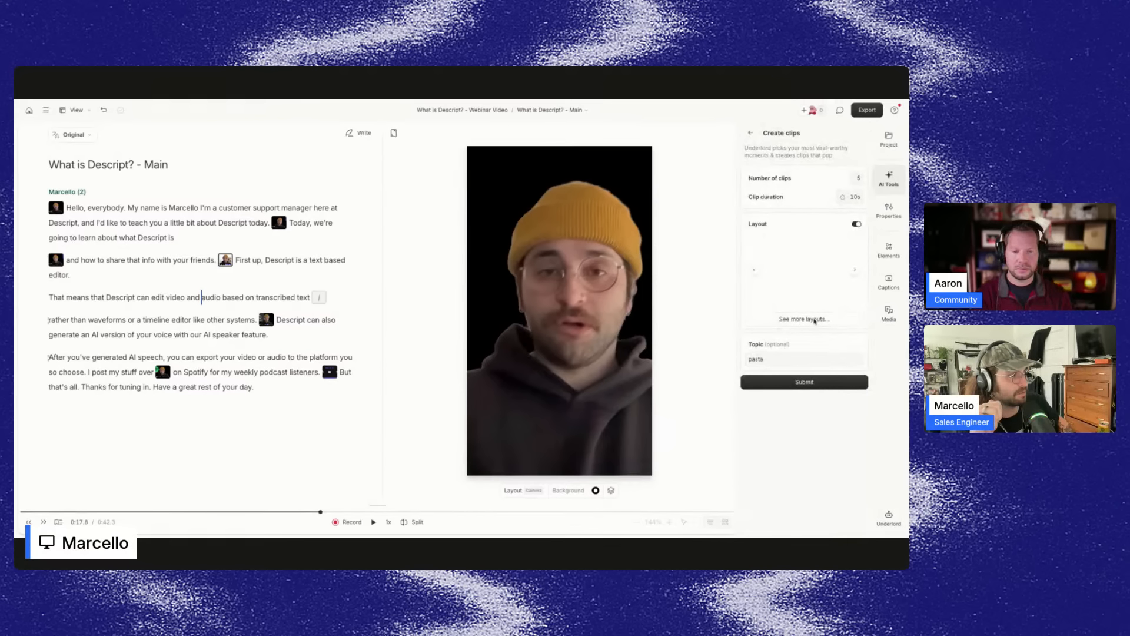
click(816, 319)
click(848, 285)
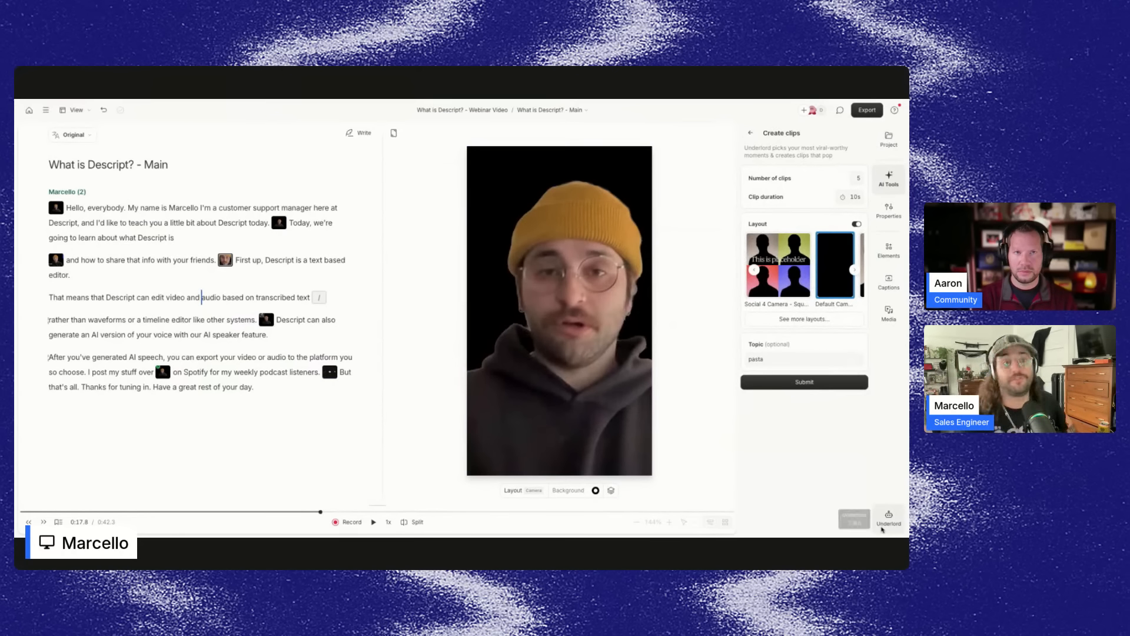
click(884, 526)
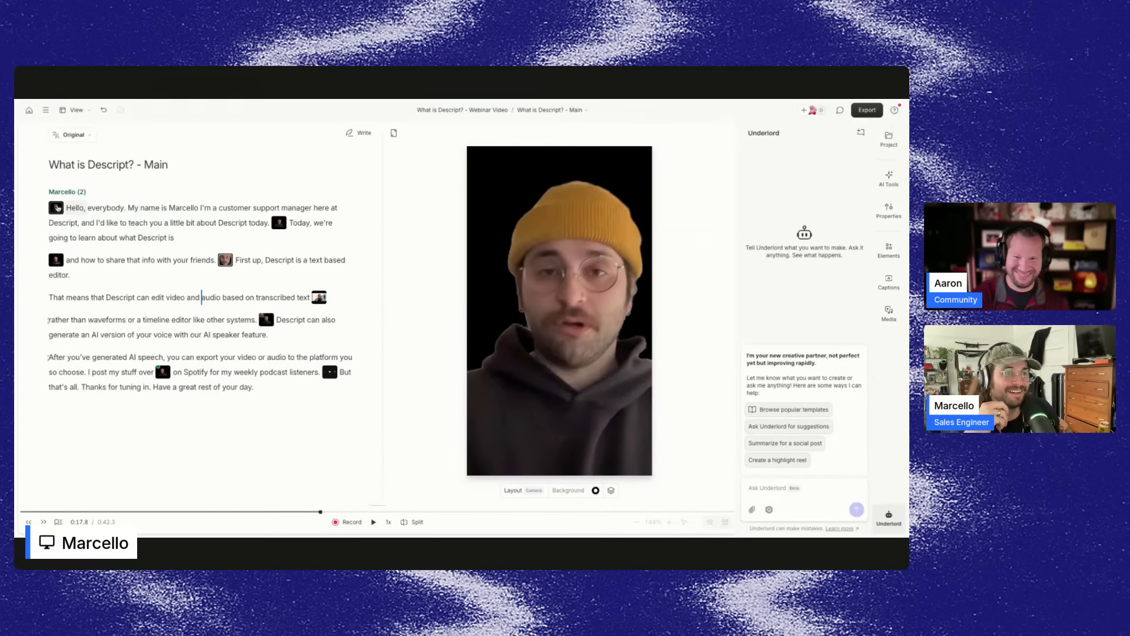
Switch the video back to Landscape and undo the portrait layout change.
click(394, 135)
click(419, 152)
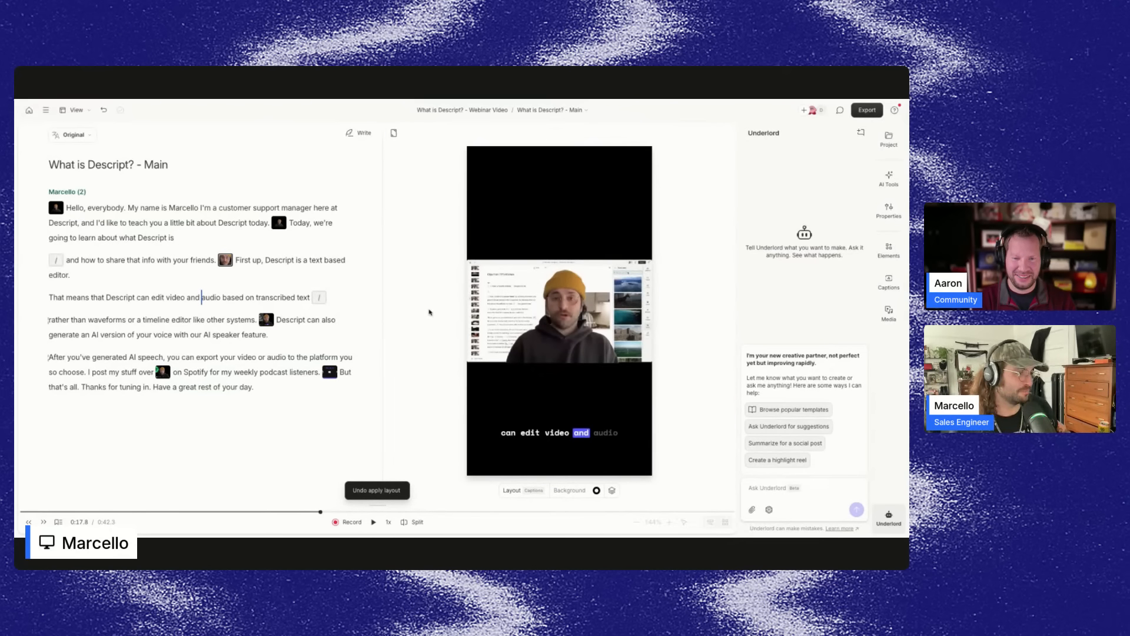
click(451, 305)
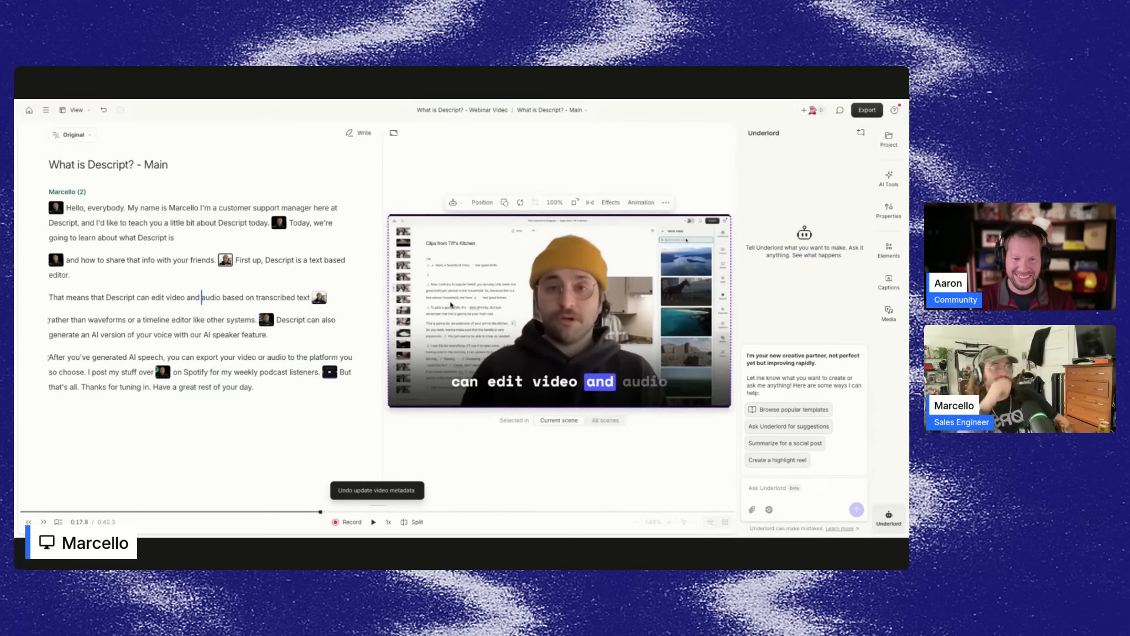
Add a stock forest video from Media as the background behind the speaker in the first scene.
click(128, 208)
click(889, 313)
click(836, 222)
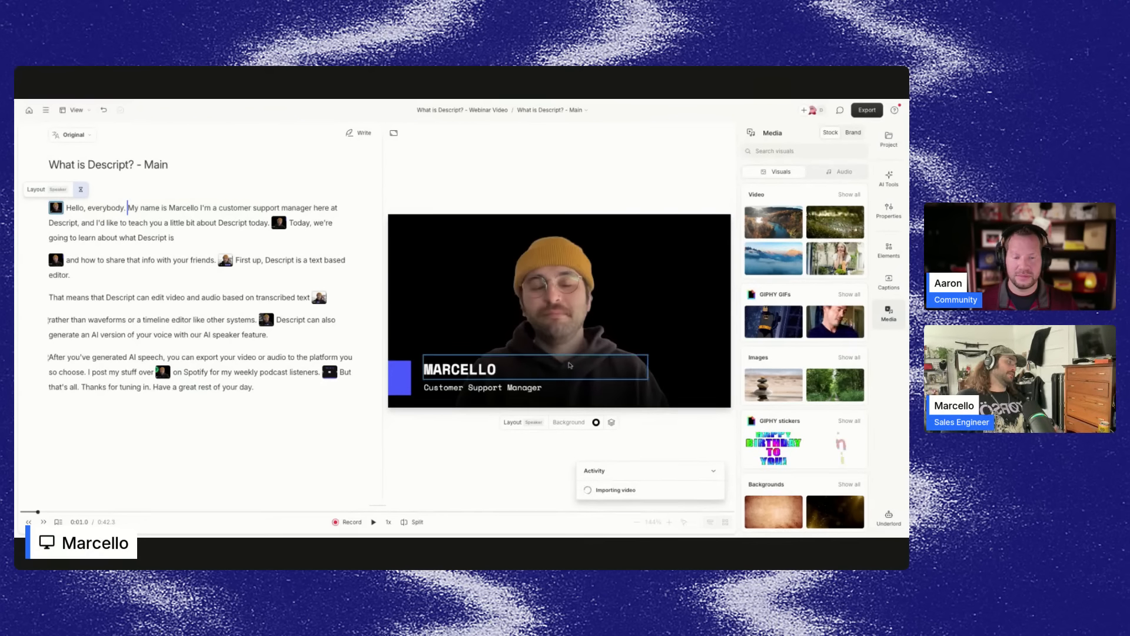
click(607, 402)
right_click(585, 359)
mouse_move(617, 304)
click(692, 351)
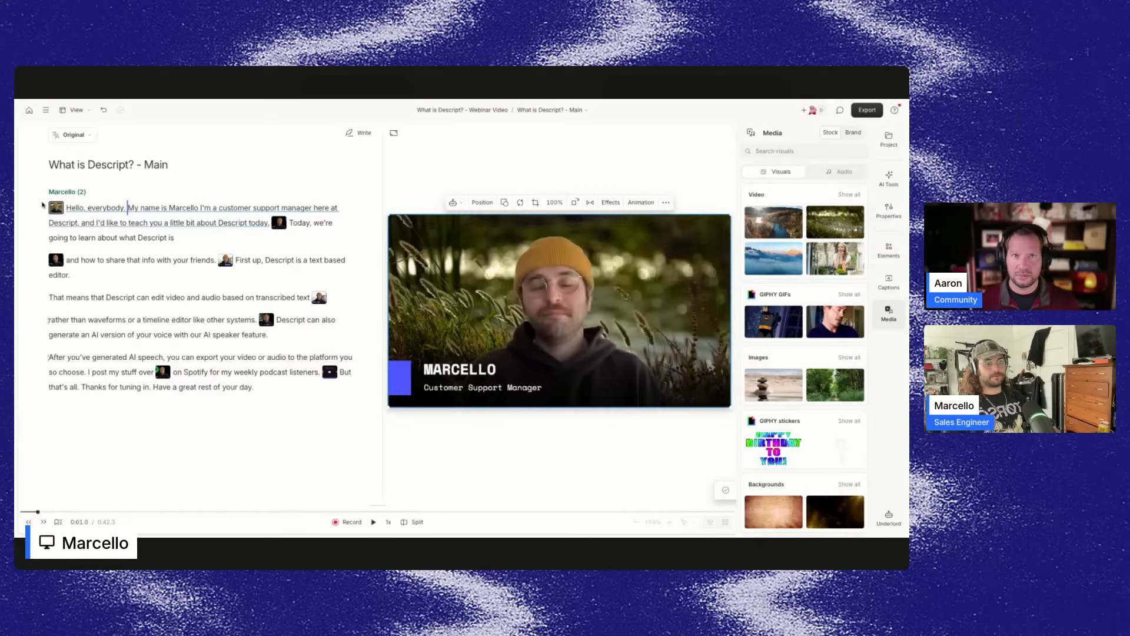
Play back the start of the first scene to preview the new background.
click(66, 208)
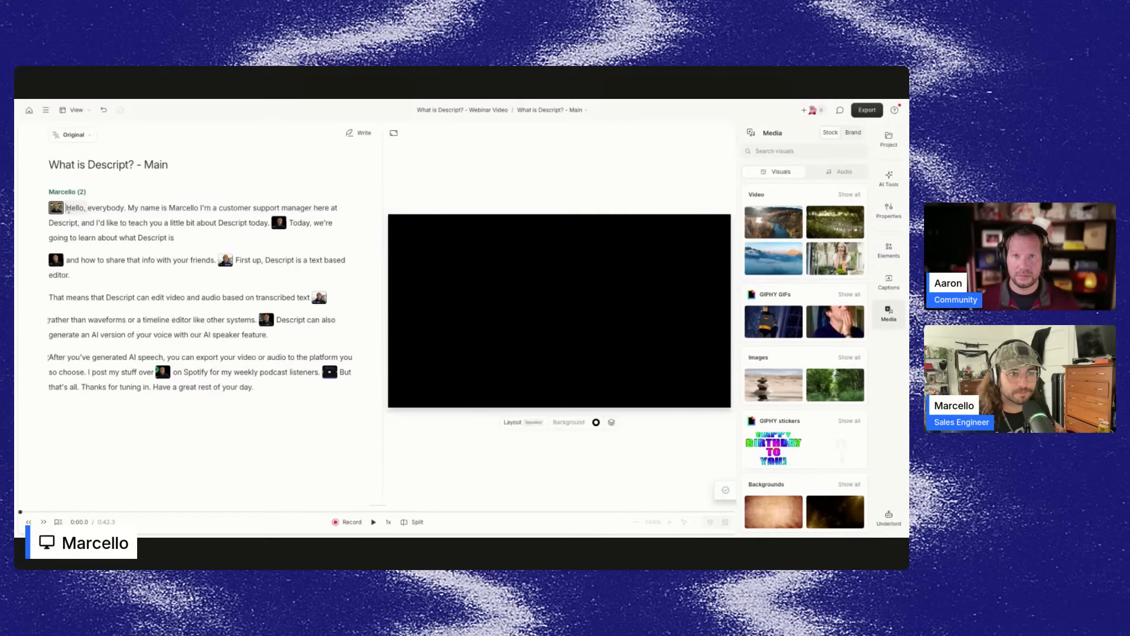
key(space)
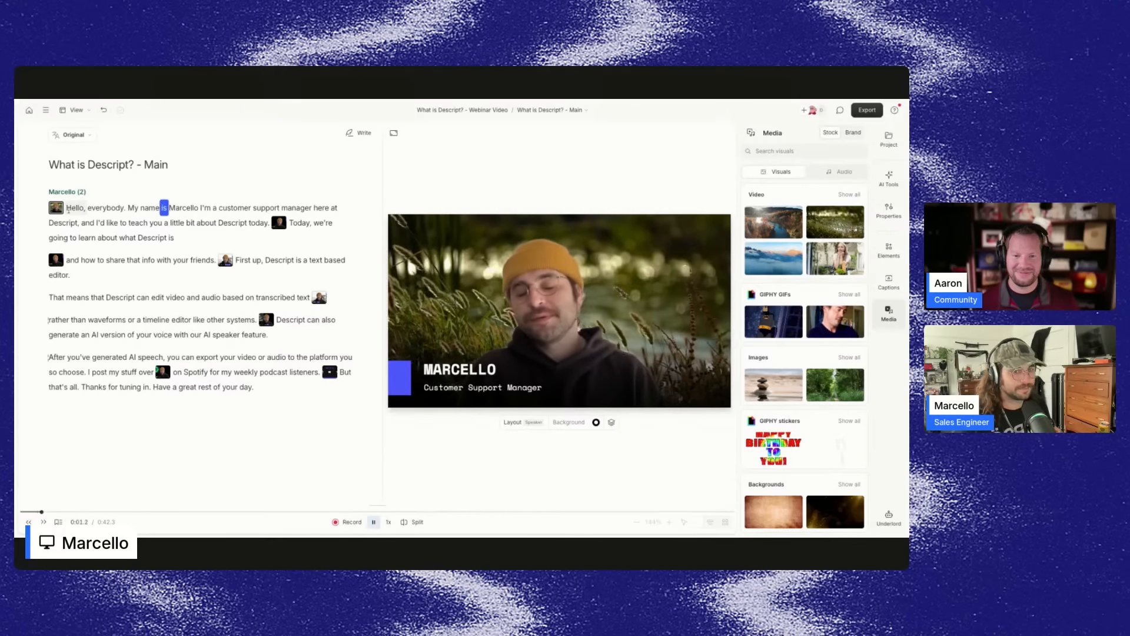
key(space)
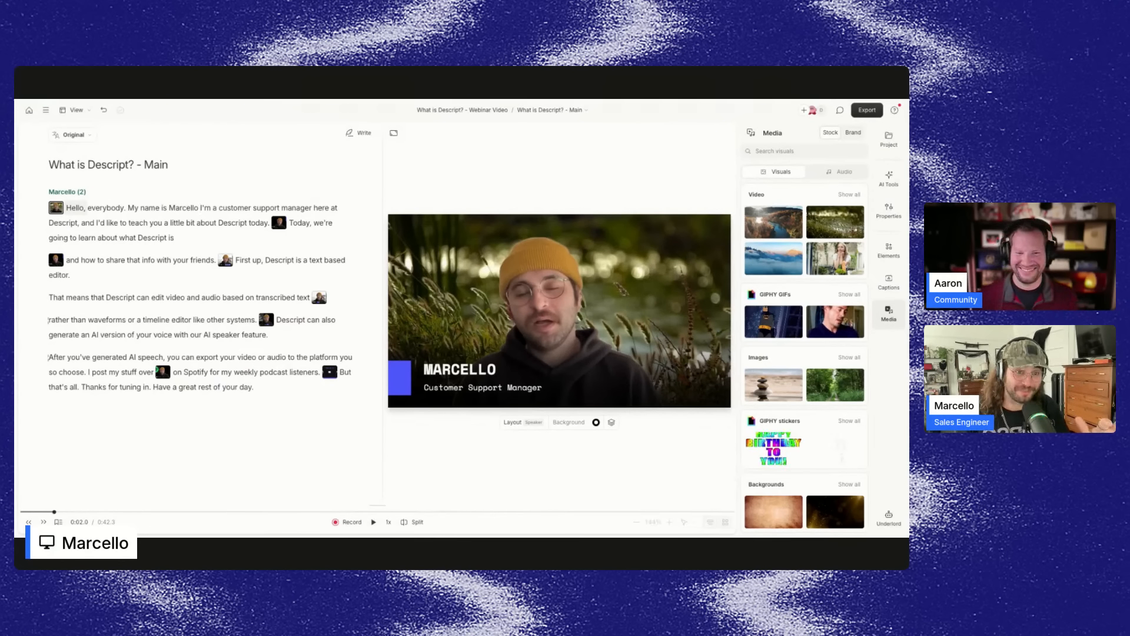
key(space)
key(space)
Select the background video and open its replace-source options.
click(559, 306)
click(520, 203)
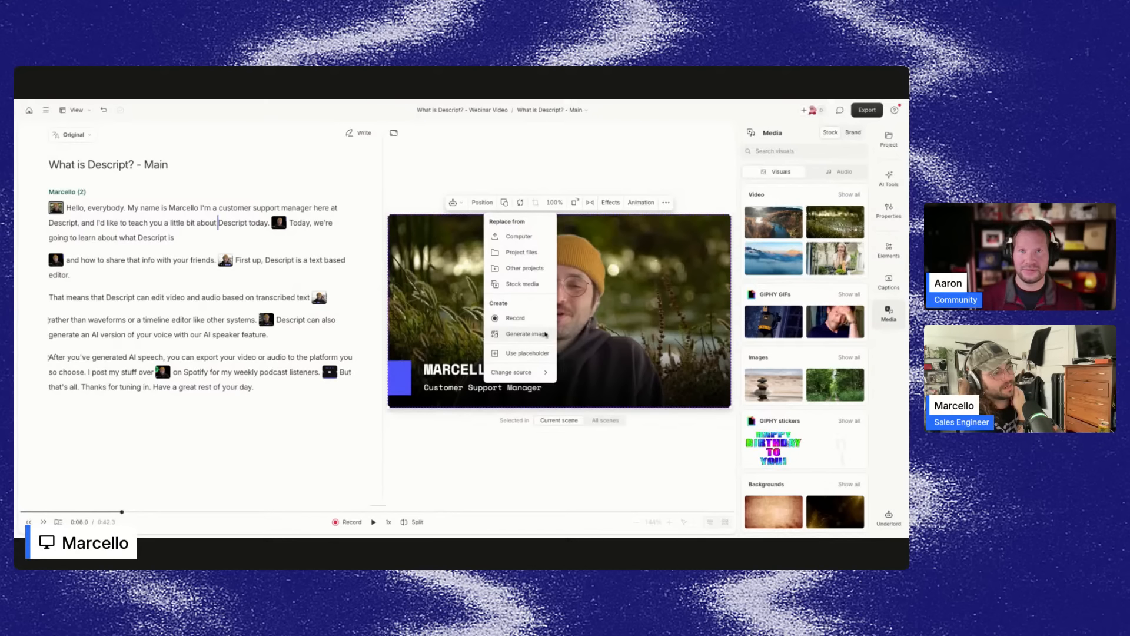
Open the project's compositions list and switch to the Descript composition.
click(890, 516)
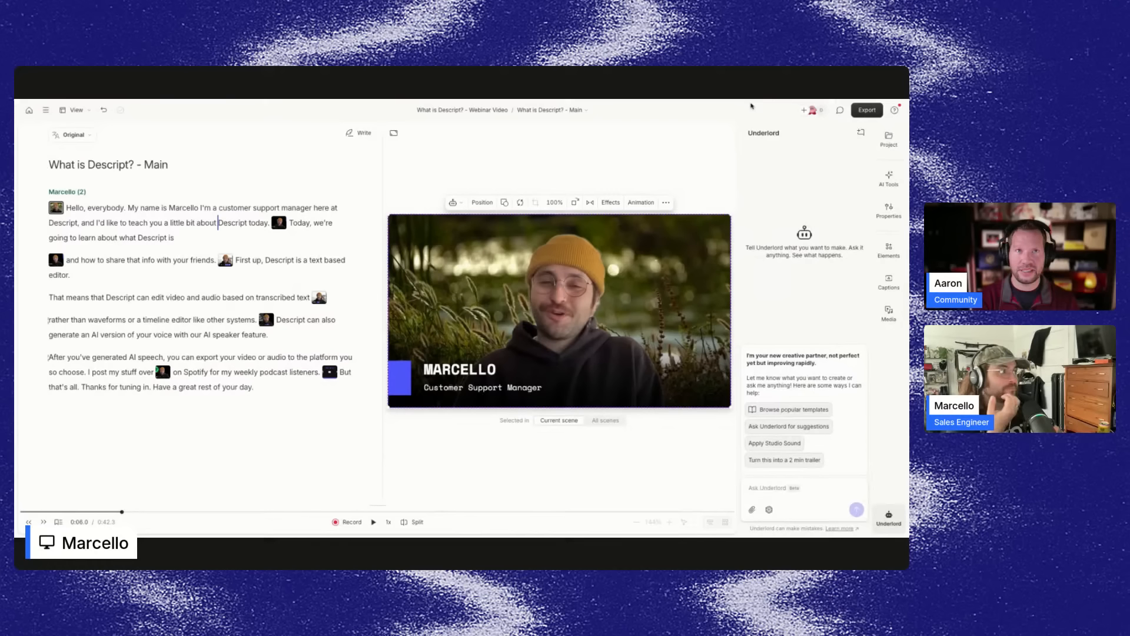
click(889, 139)
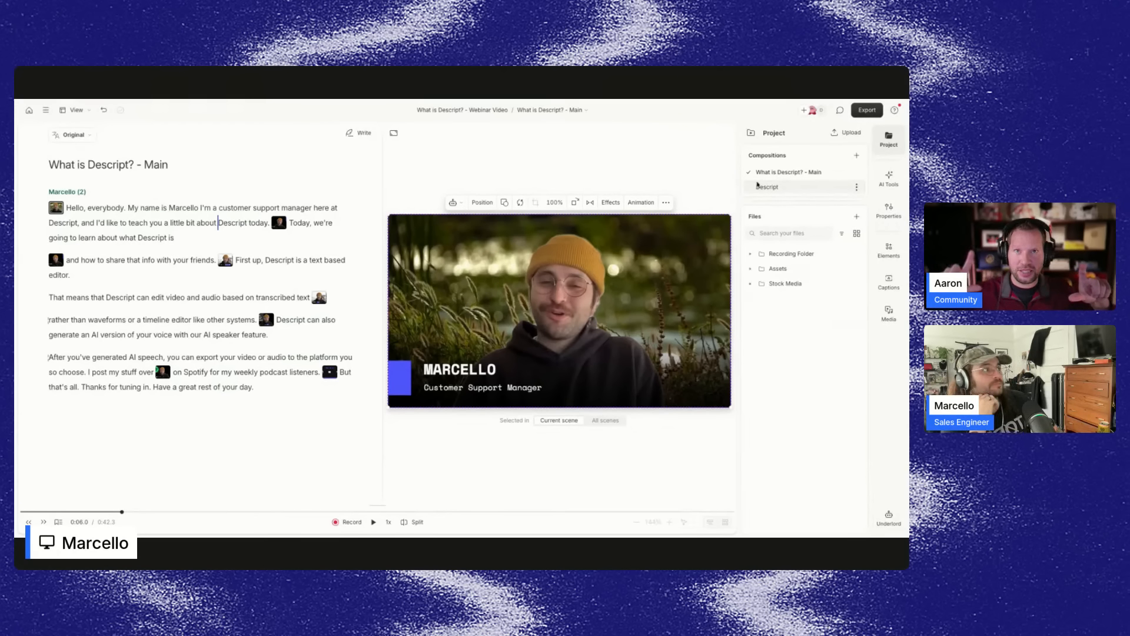
click(774, 187)
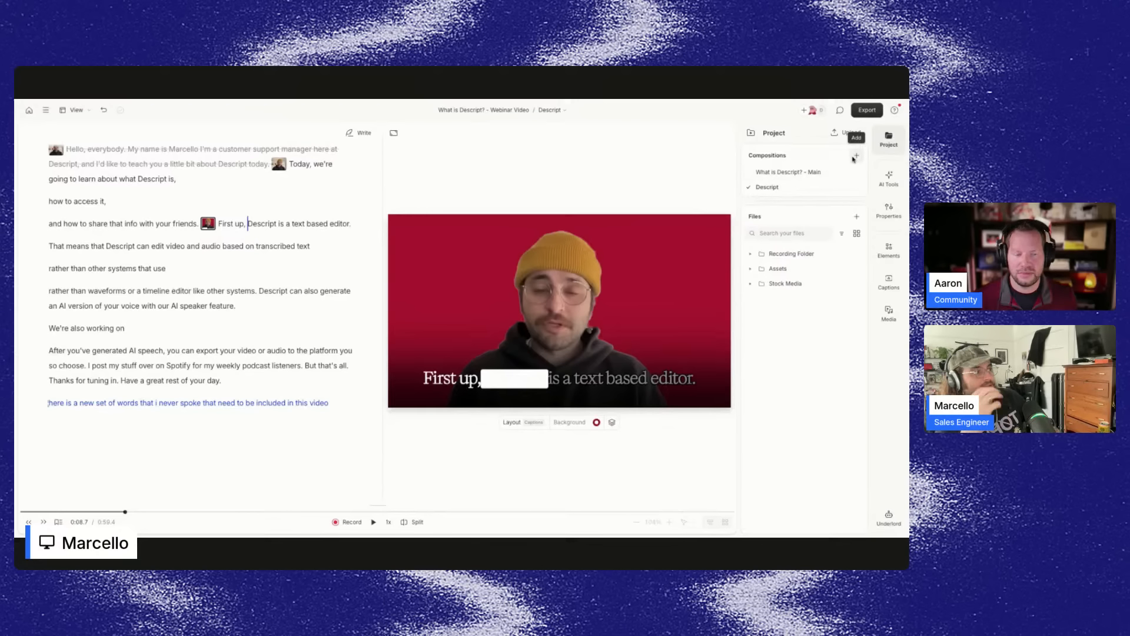
Add a new compositions folder named tiktok clips.
click(857, 156)
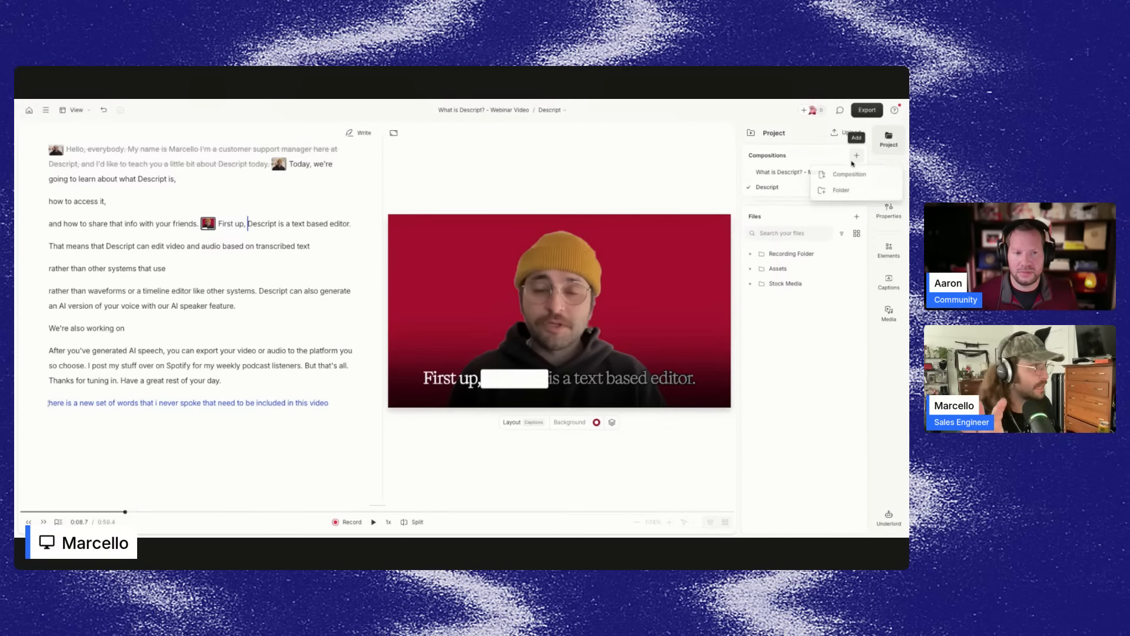
click(841, 190)
text(tiktok clips)
key(Return)
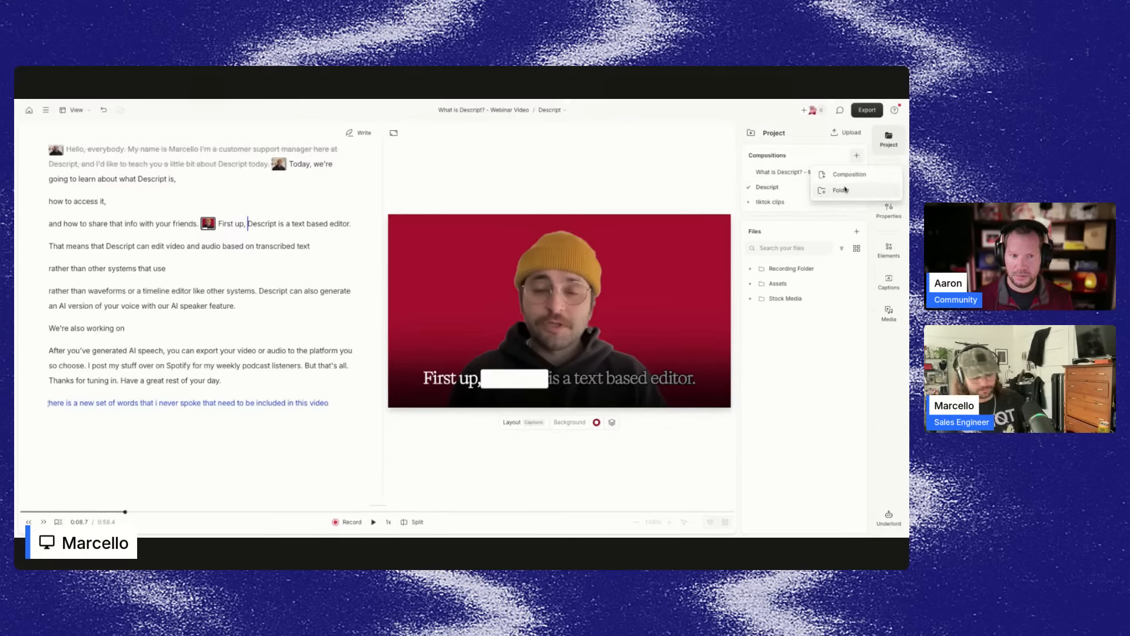
Add another compositions folder named youtube.
click(844, 190)
text(youth)
text(be)
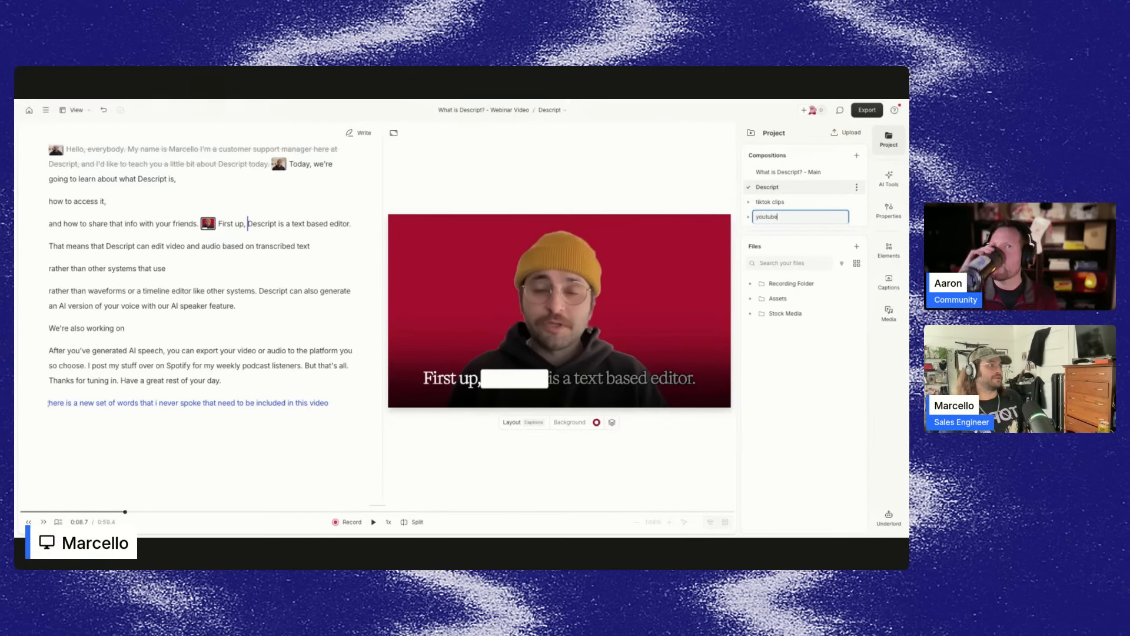
key(Return)
Create a new composition and fill it with the Reeds And Lake In Nature 4 stock video from the files.
click(857, 155)
click(842, 175)
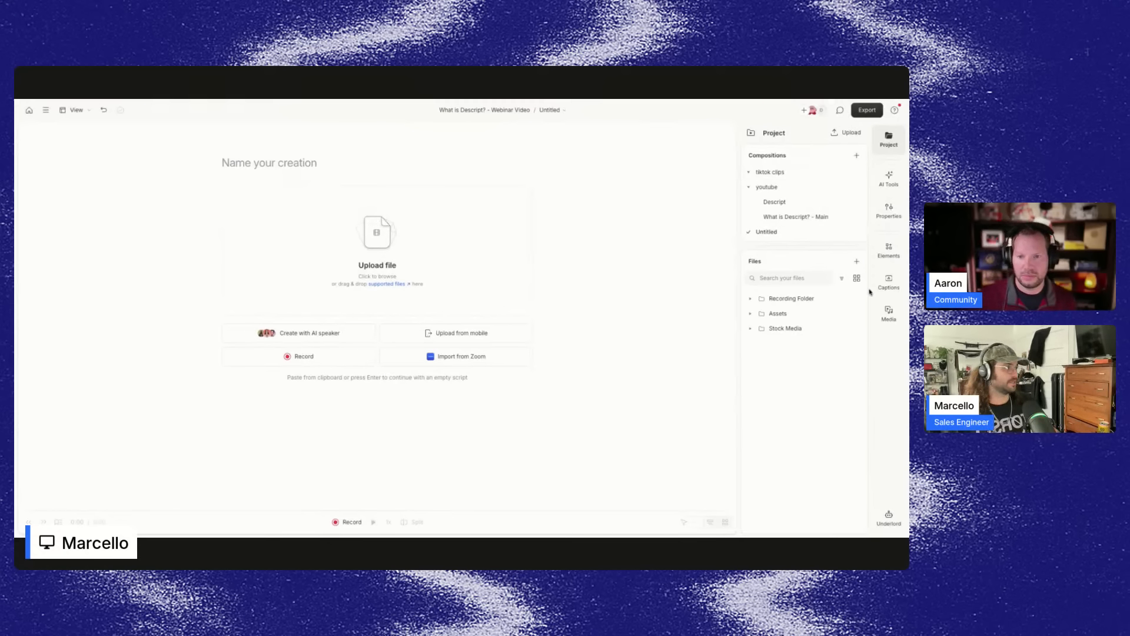
click(891, 176)
click(889, 140)
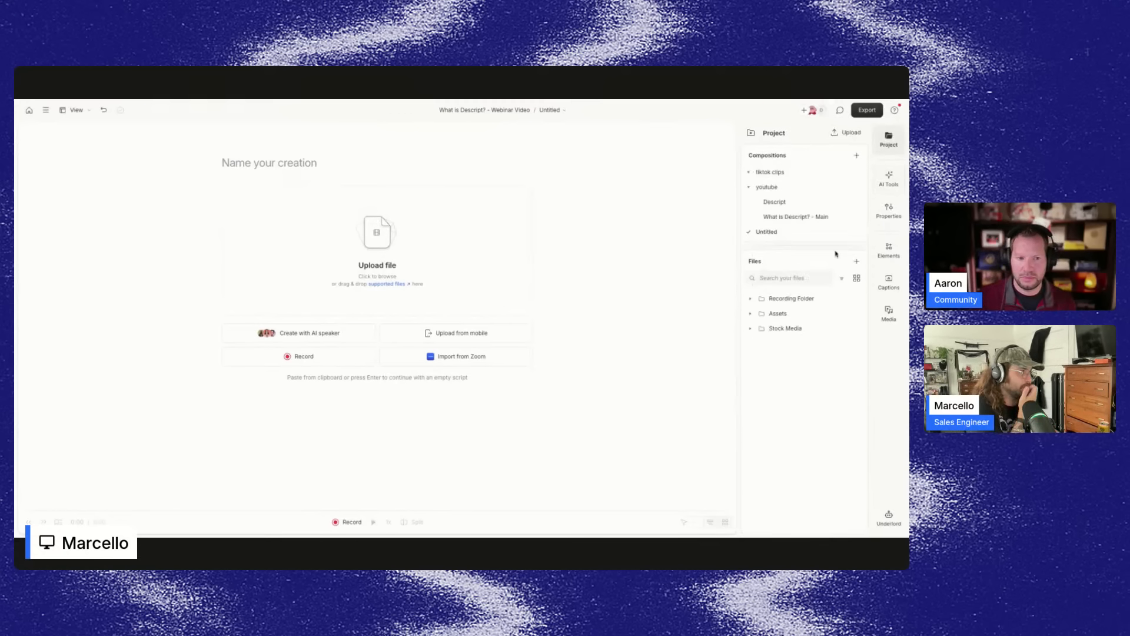
click(798, 316)
click(785, 448)
drag(812, 462, 377, 247)
Move the new Reeds And Lake In Nature 4 composition into the tiktok clips folder.
drag(783, 232, 777, 172)
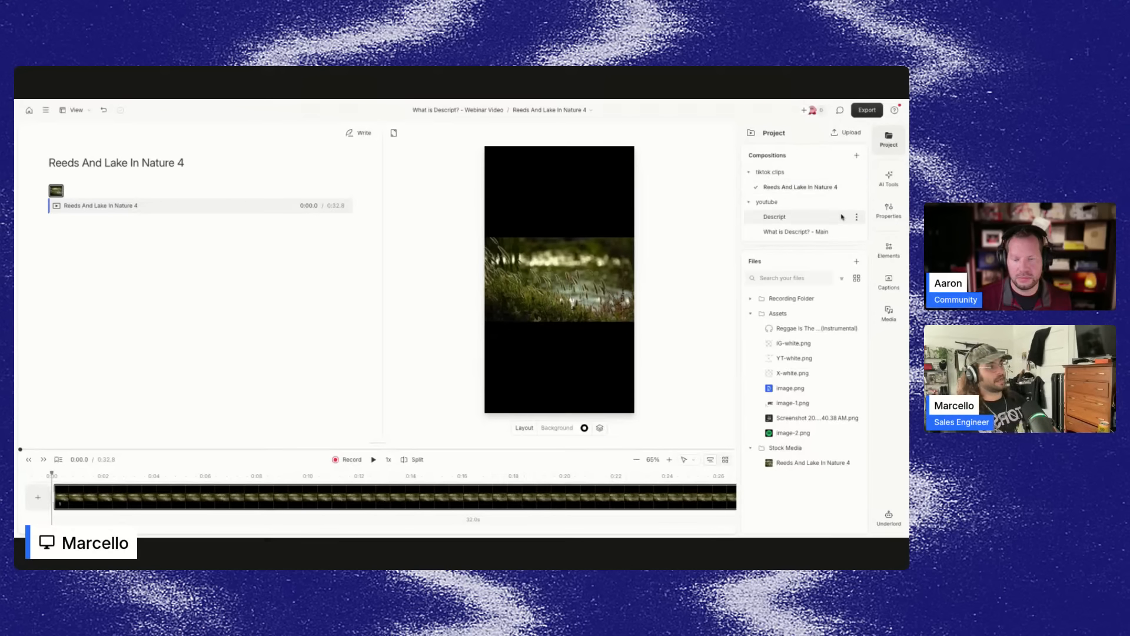
click(750, 203)
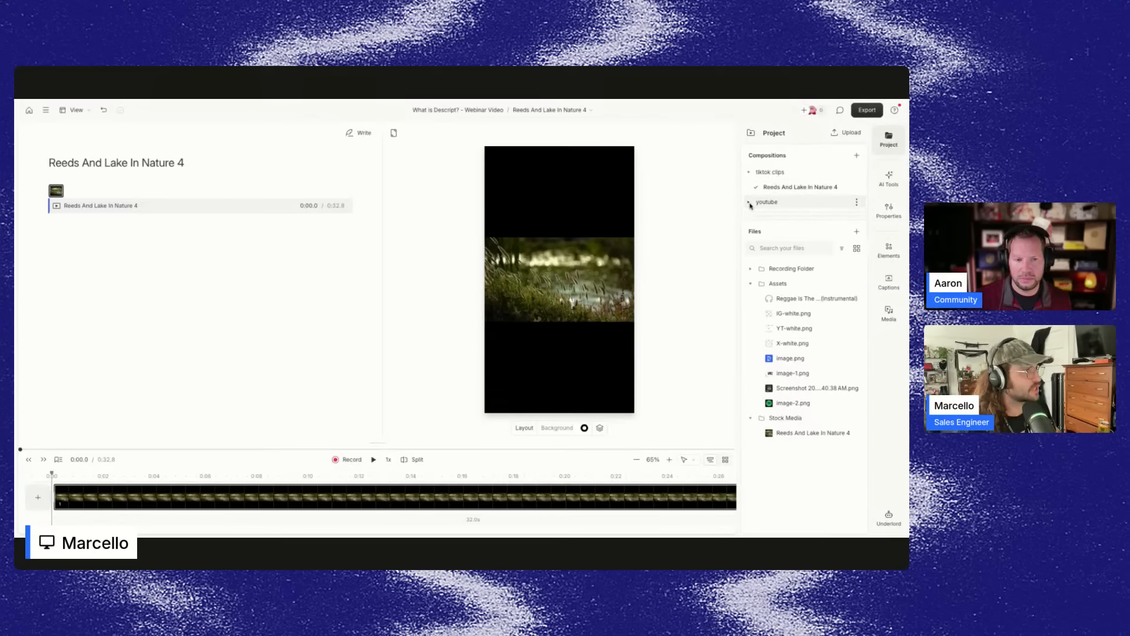
click(751, 173)
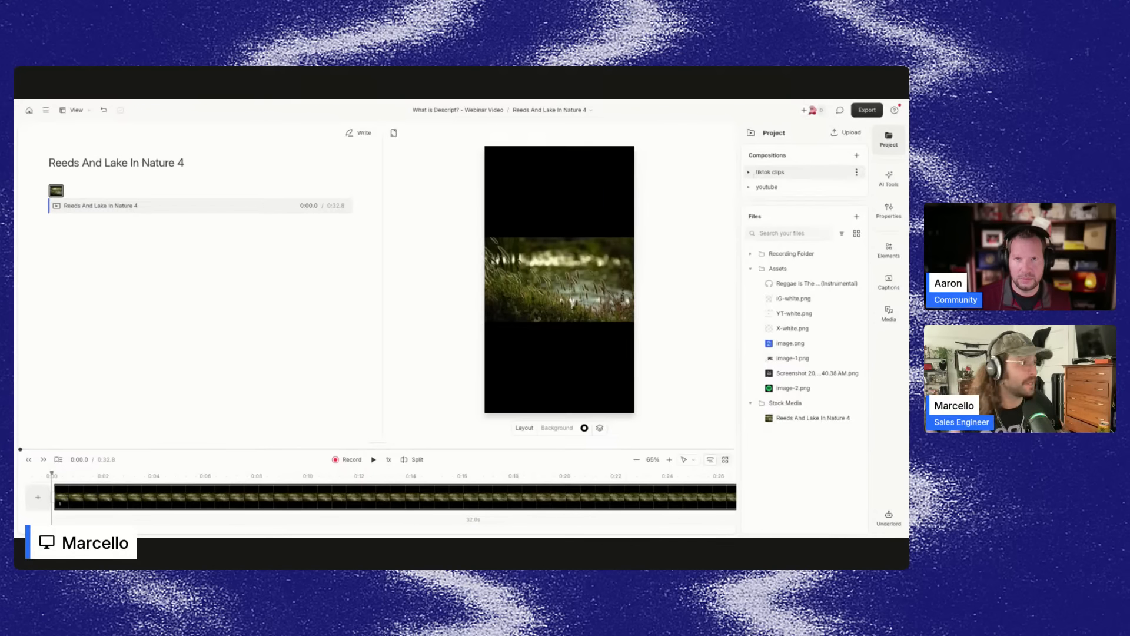
click(750, 172)
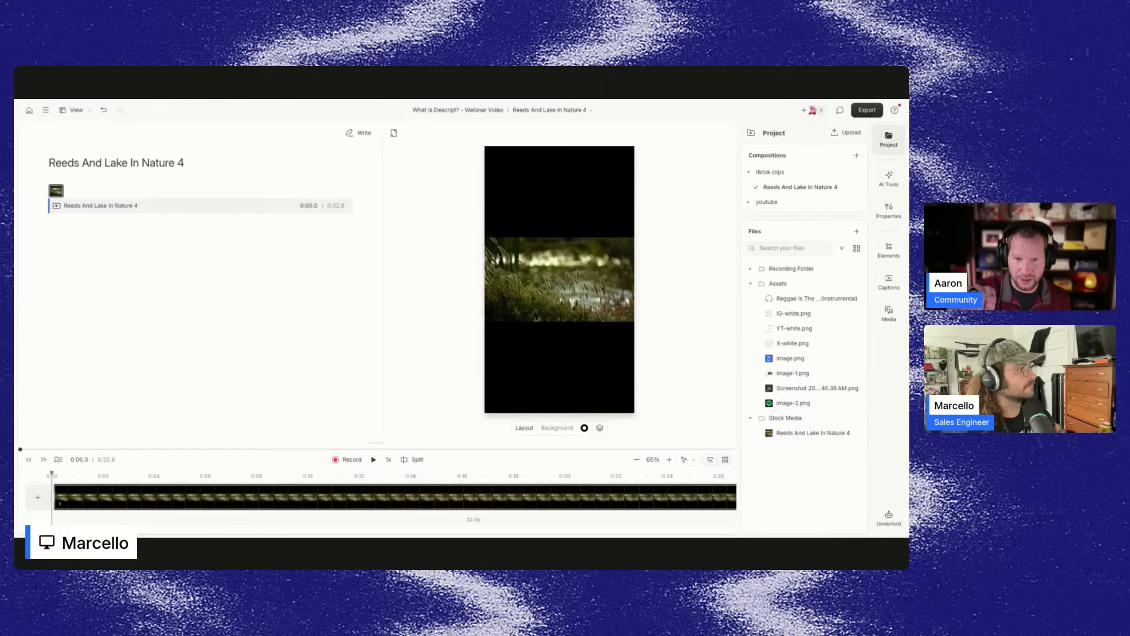
Browse the folders and compositions in the title bar's compositions list.
click(587, 112)
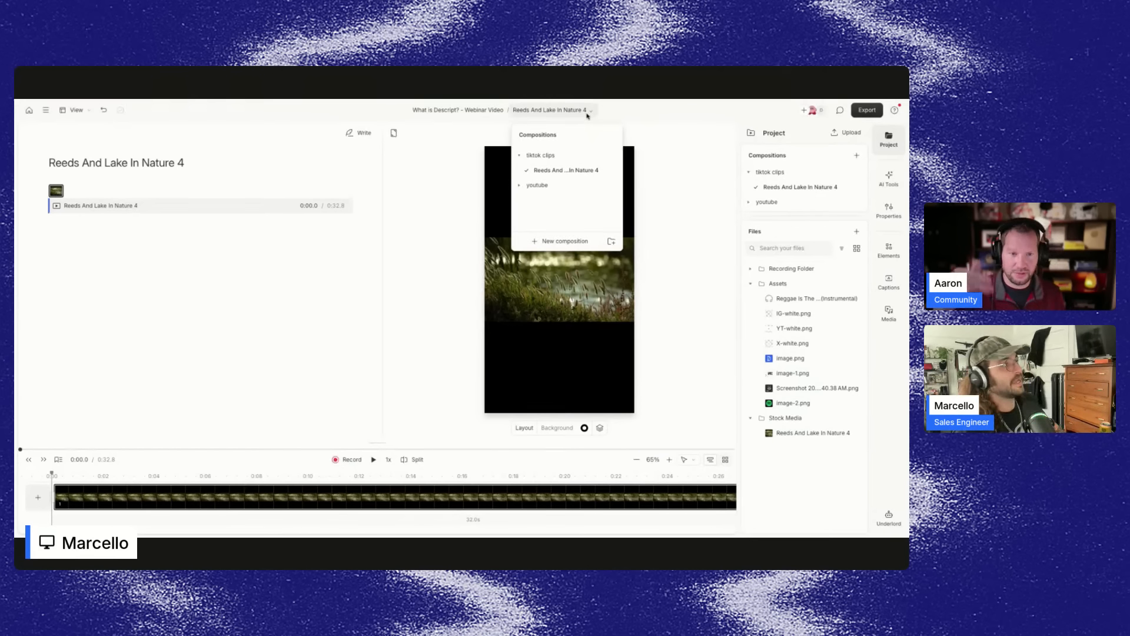
click(587, 112)
click(554, 111)
click(536, 186)
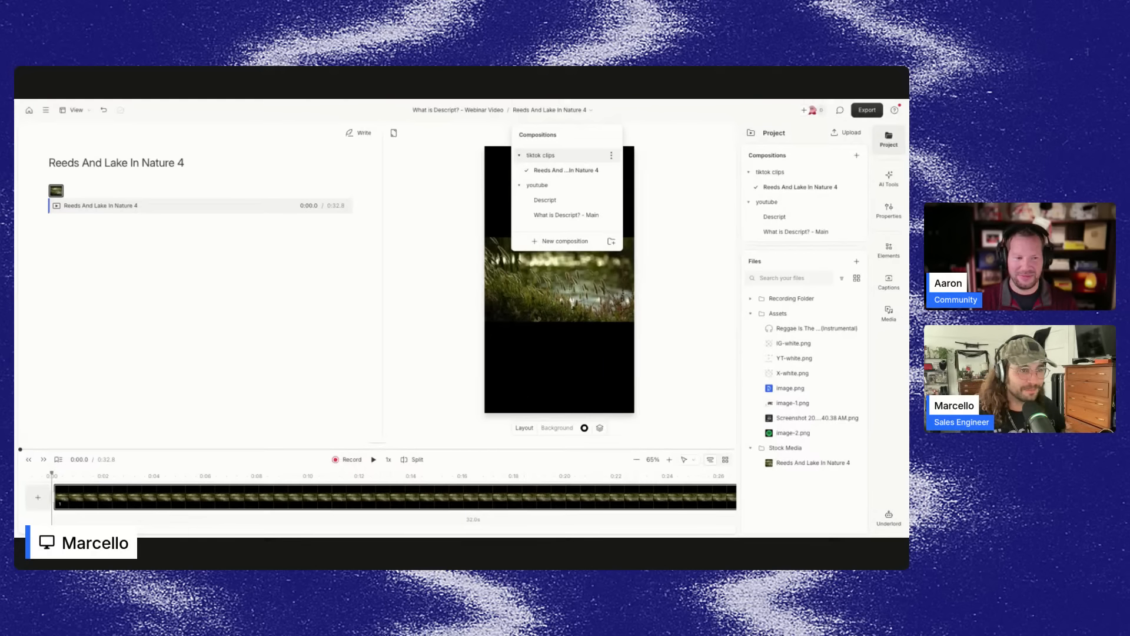
click(433, 256)
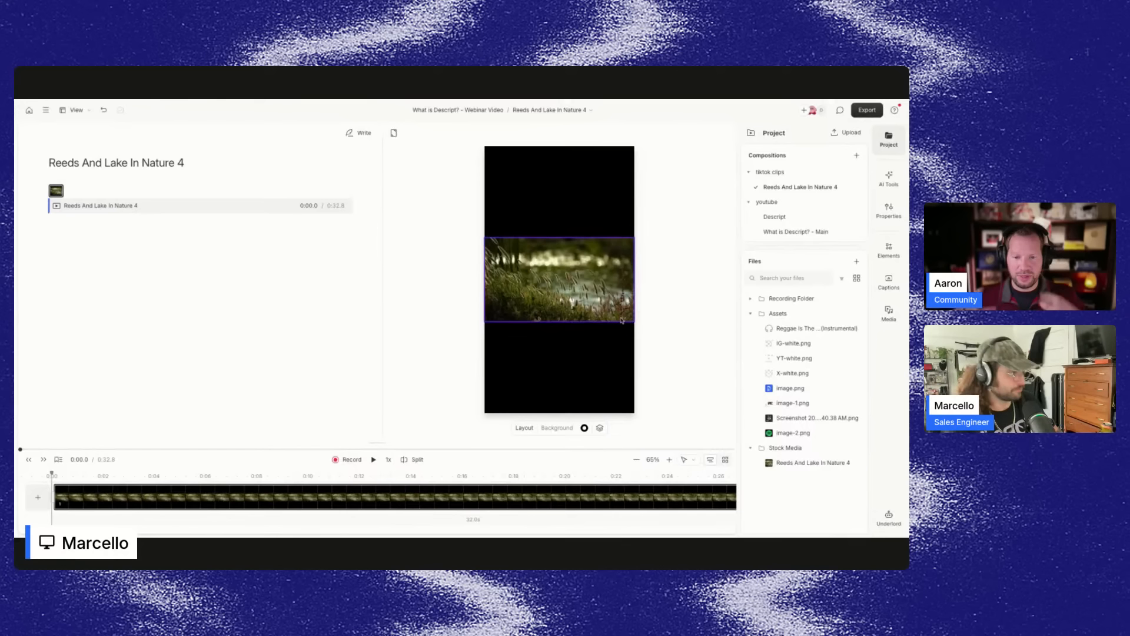
Switch to the Descript composition inside the youtube folder.
click(889, 176)
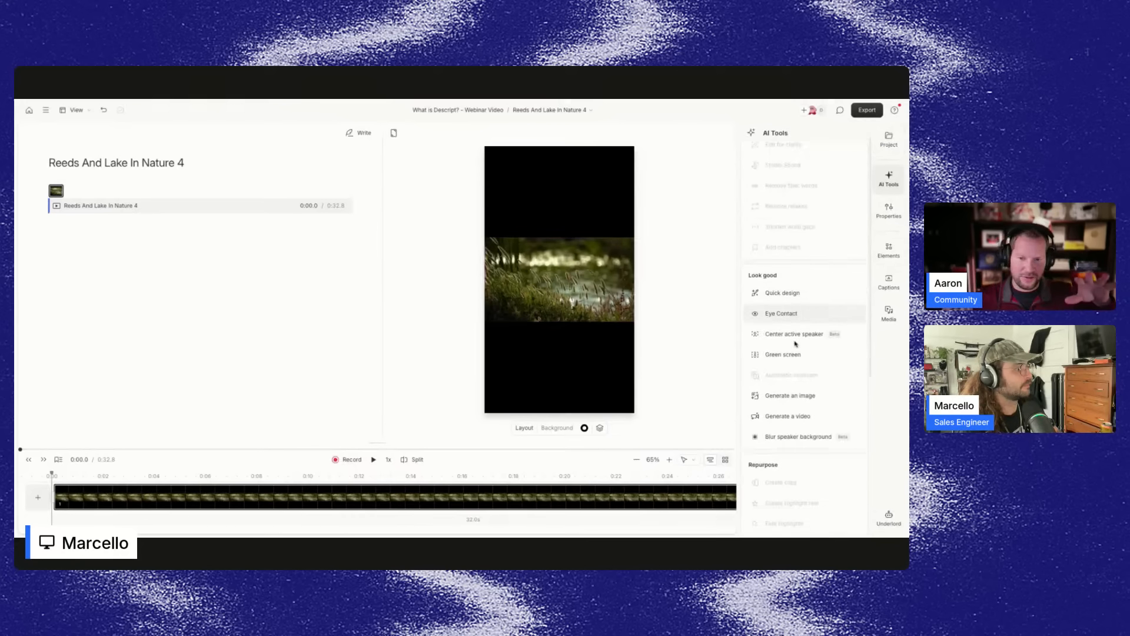
scroll(795, 343, down, 3)
click(566, 110)
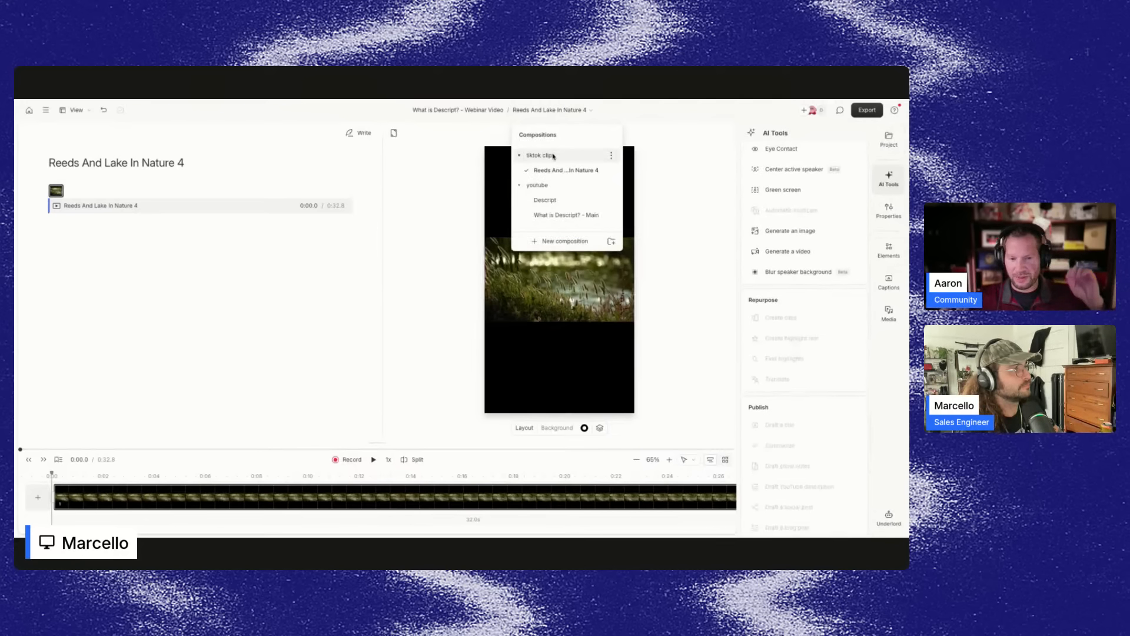
click(546, 200)
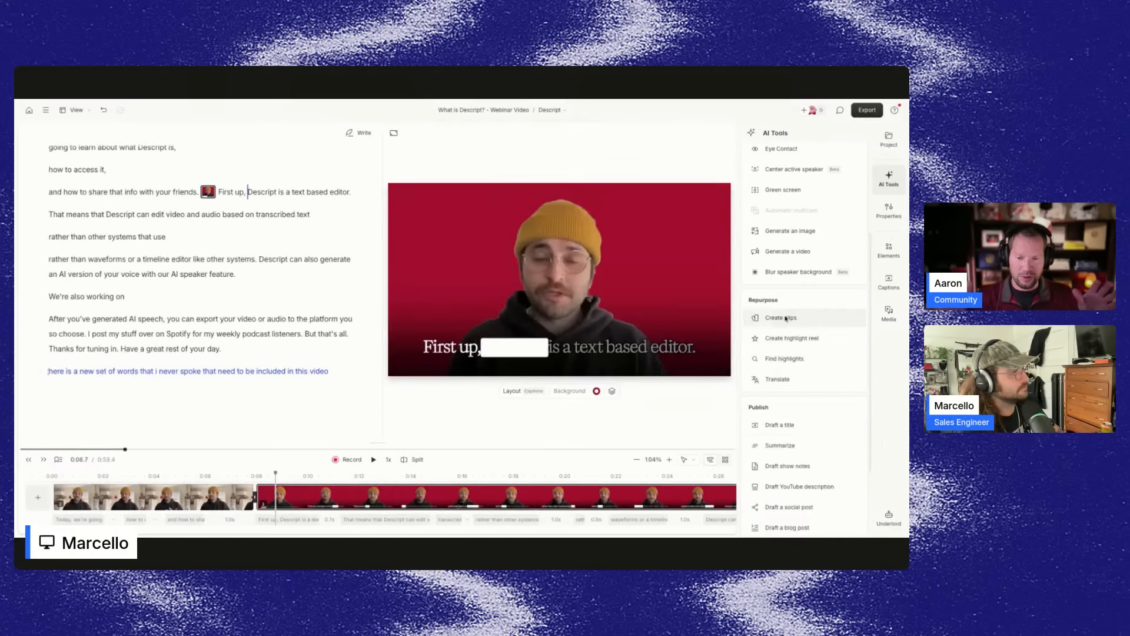
Open Create clips, enter the topic rab and browse the available clip layouts.
click(786, 319)
click(762, 360)
text(pasta)
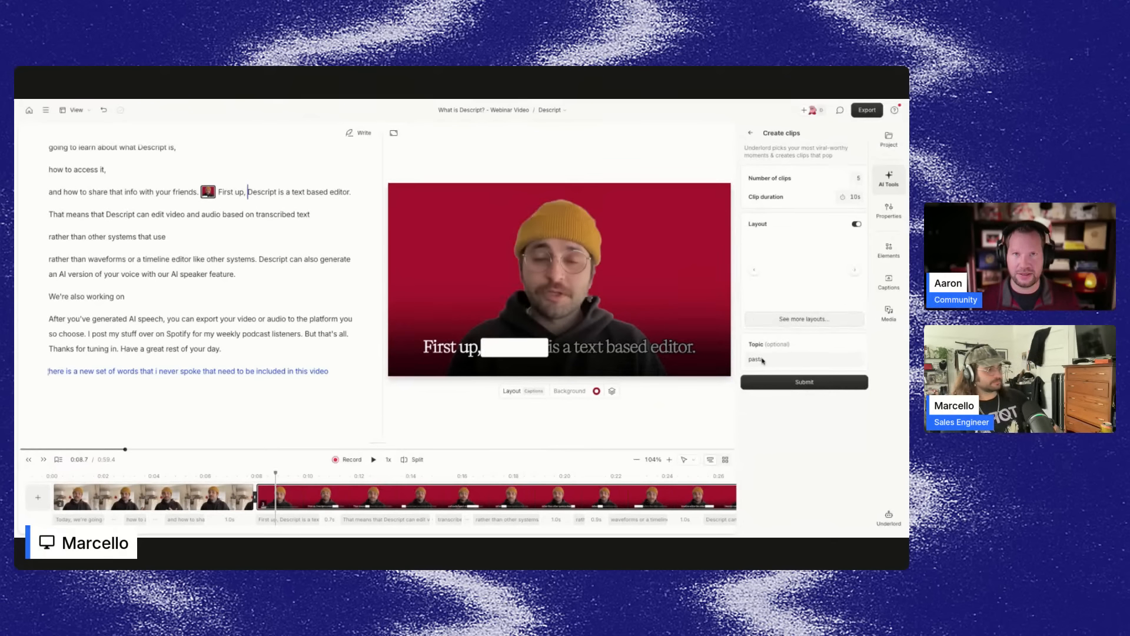
double_click(770, 359)
text(rabi)
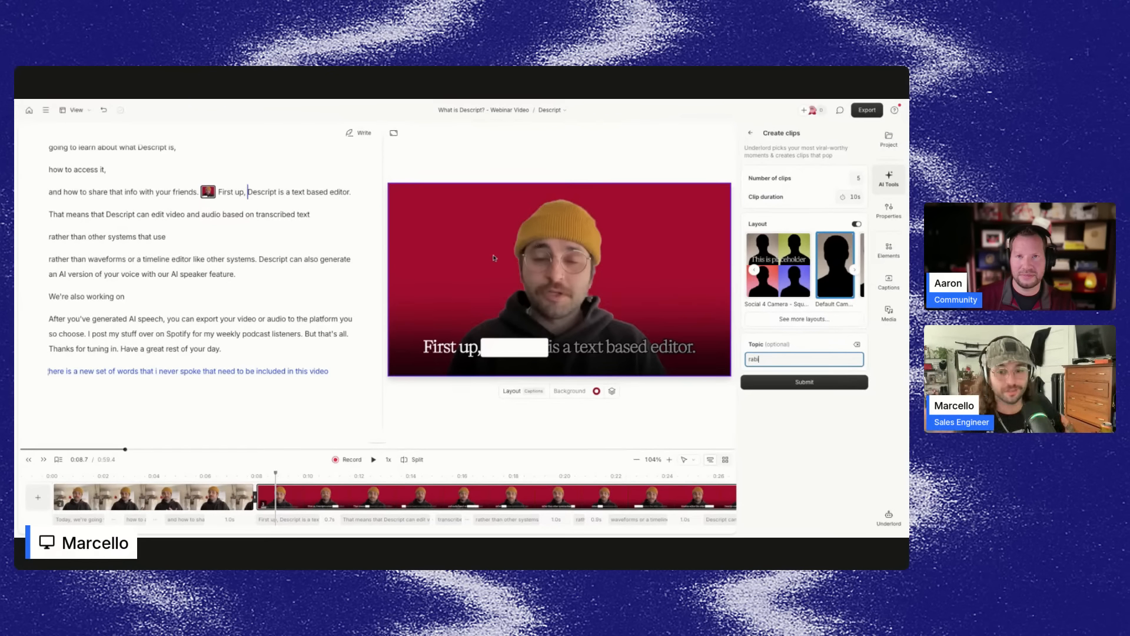
click(855, 269)
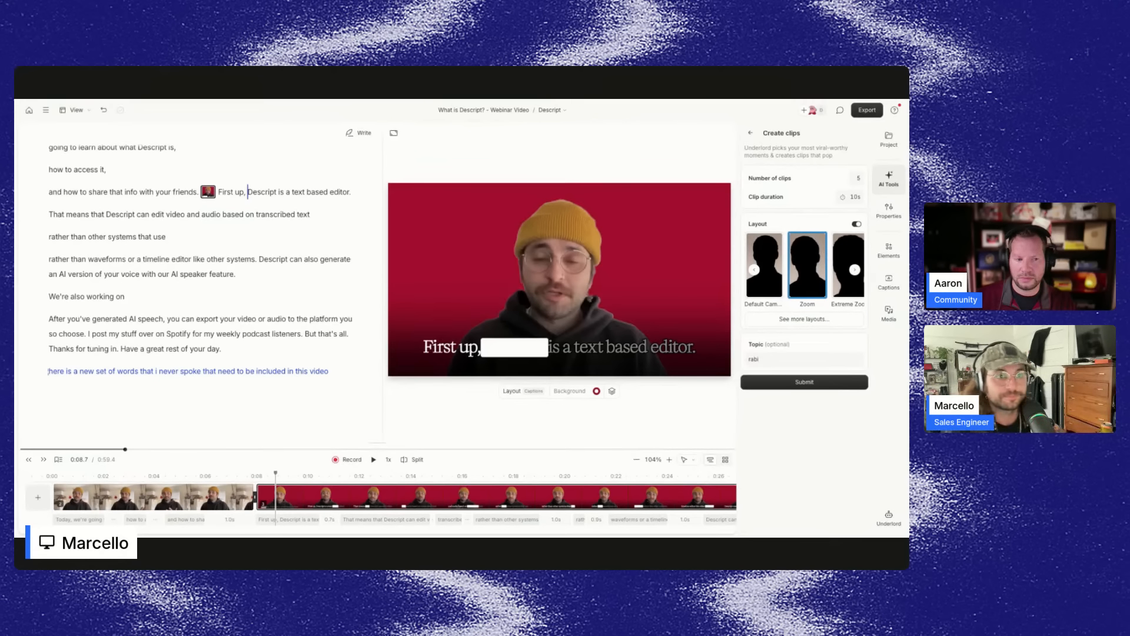
Switch to the What is Descript? - Main composition.
click(889, 139)
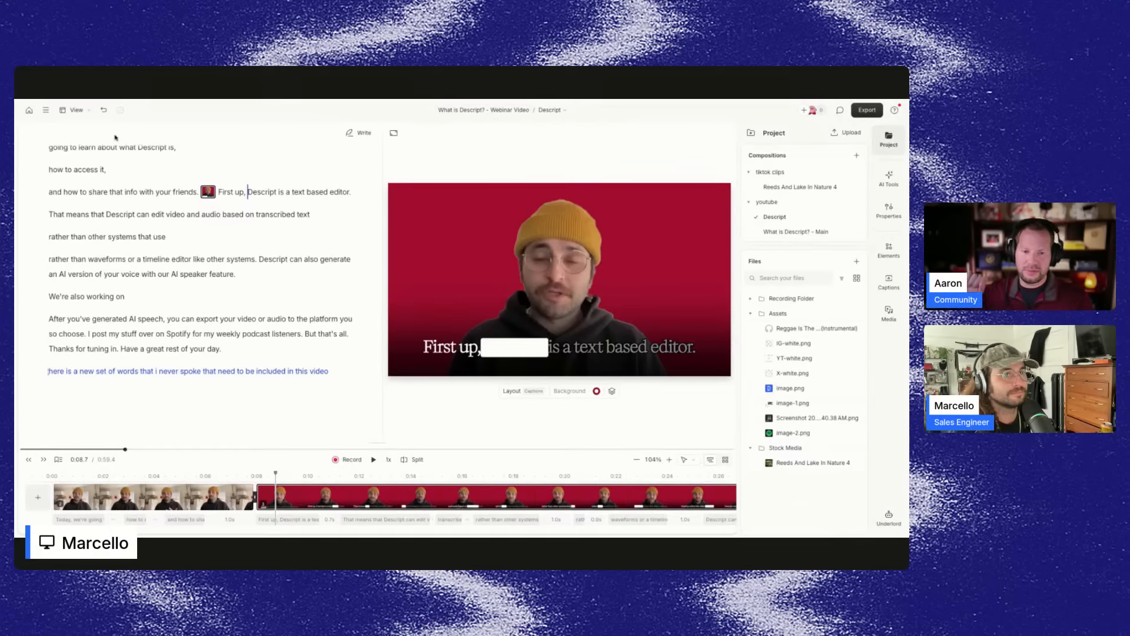
click(551, 110)
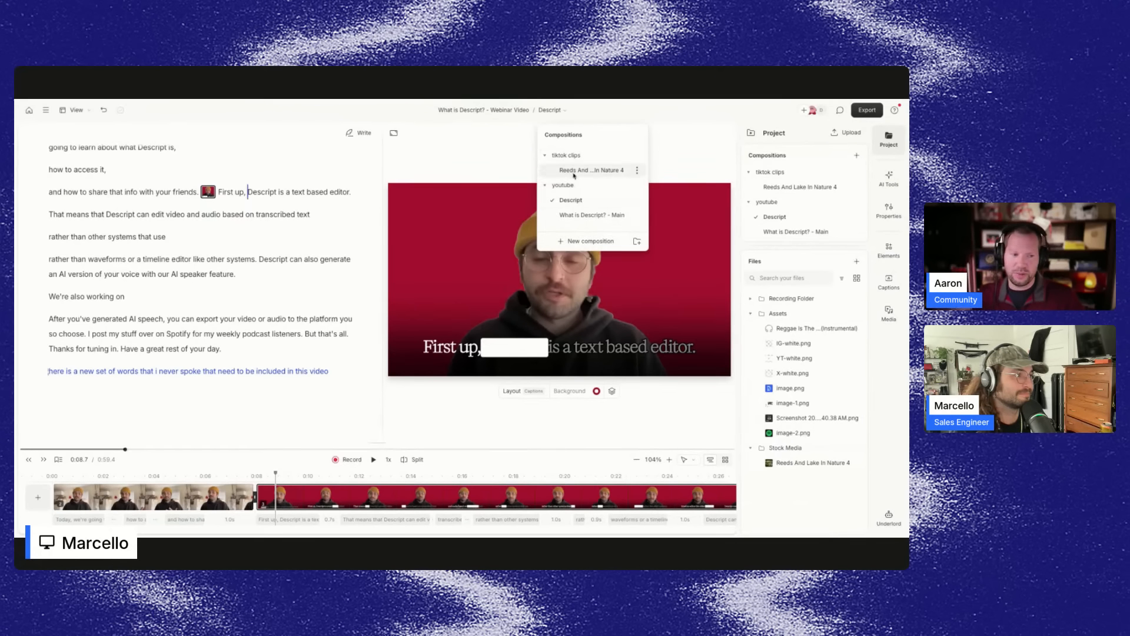
click(583, 215)
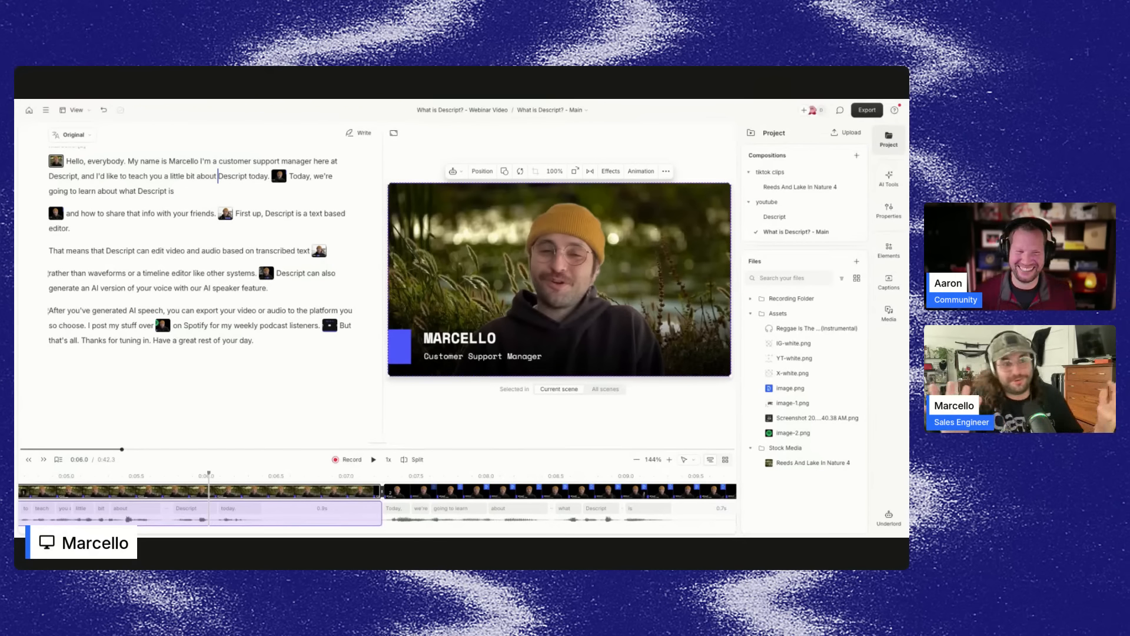
Show and hide the AI Tools panel, then deselect the clip.
click(889, 178)
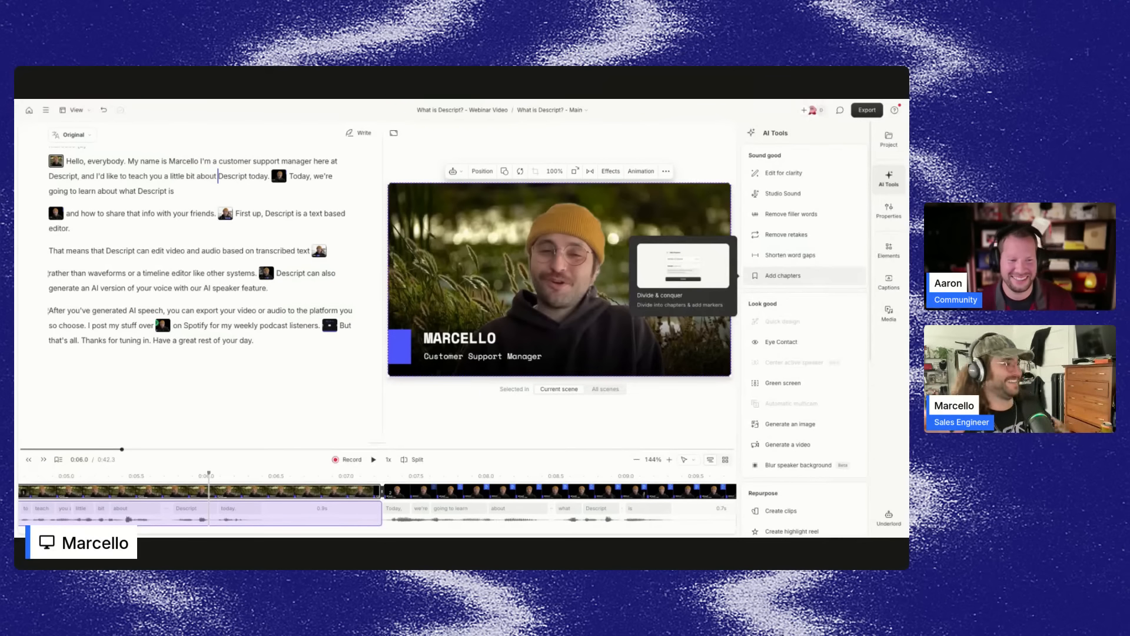
click(890, 178)
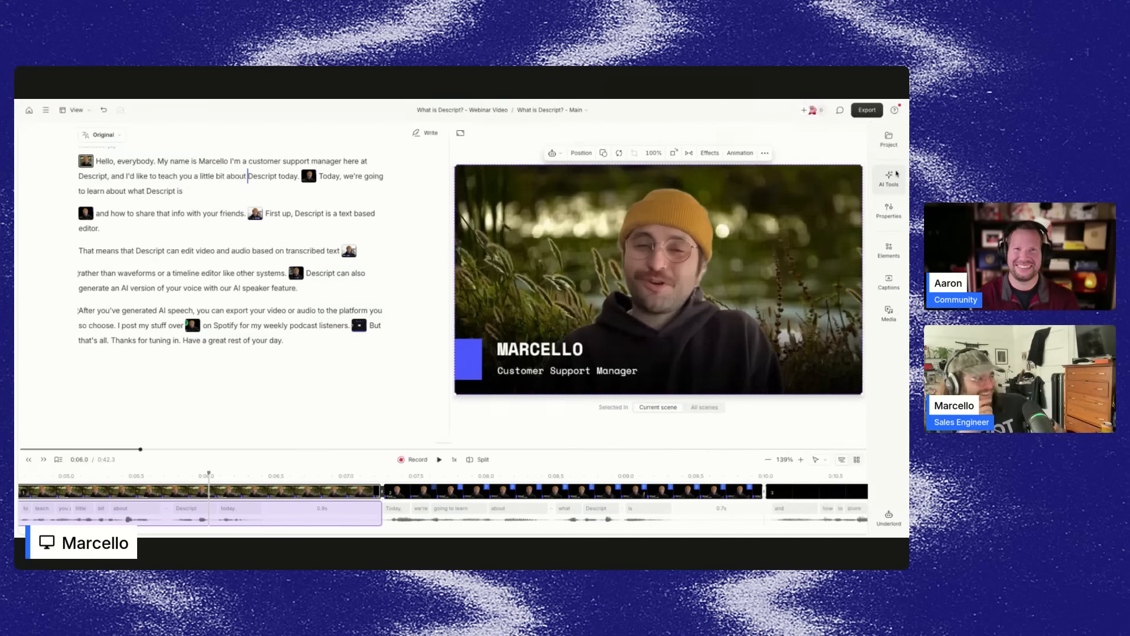
key(Escape)
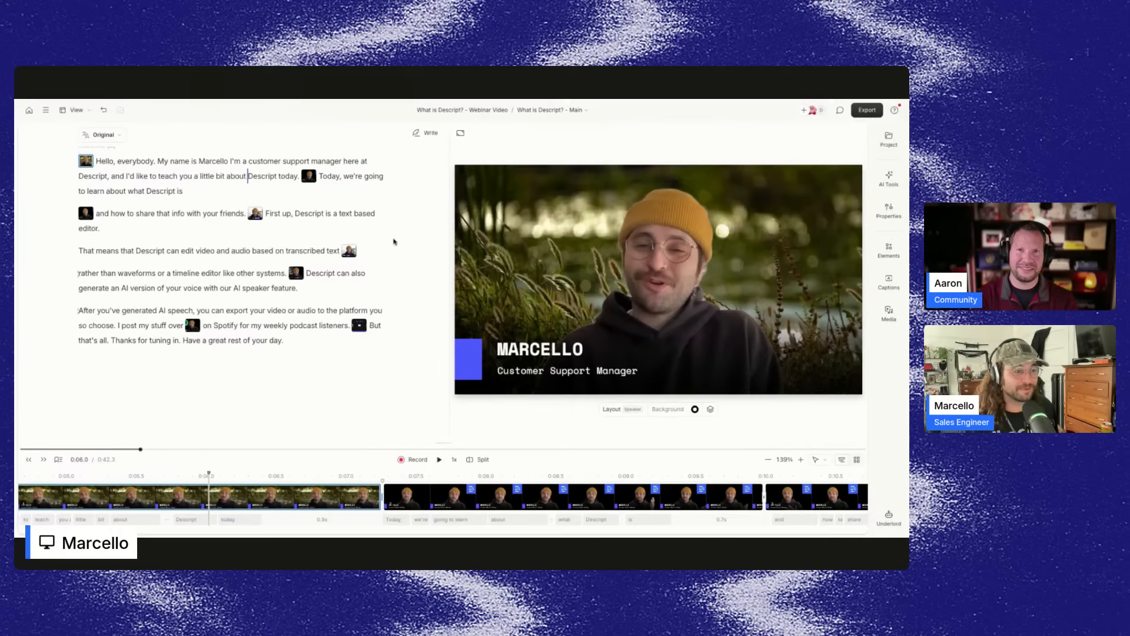